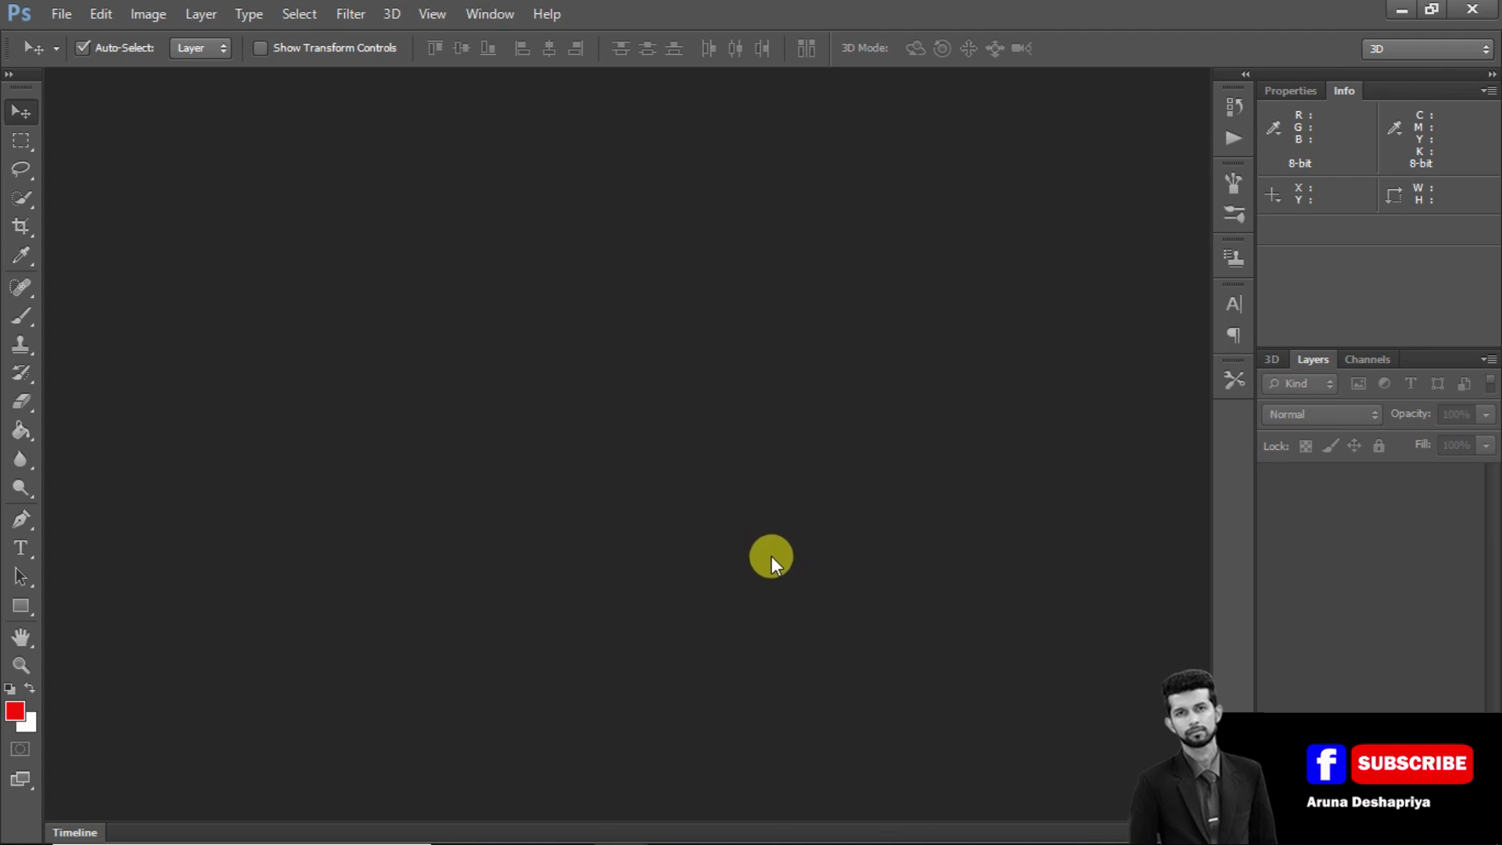
Create a new landscape 4 x 6 photo document, 6 by 4 inches at 300 pixels/inch, RGB Color with a white background.
left_click(62, 15)
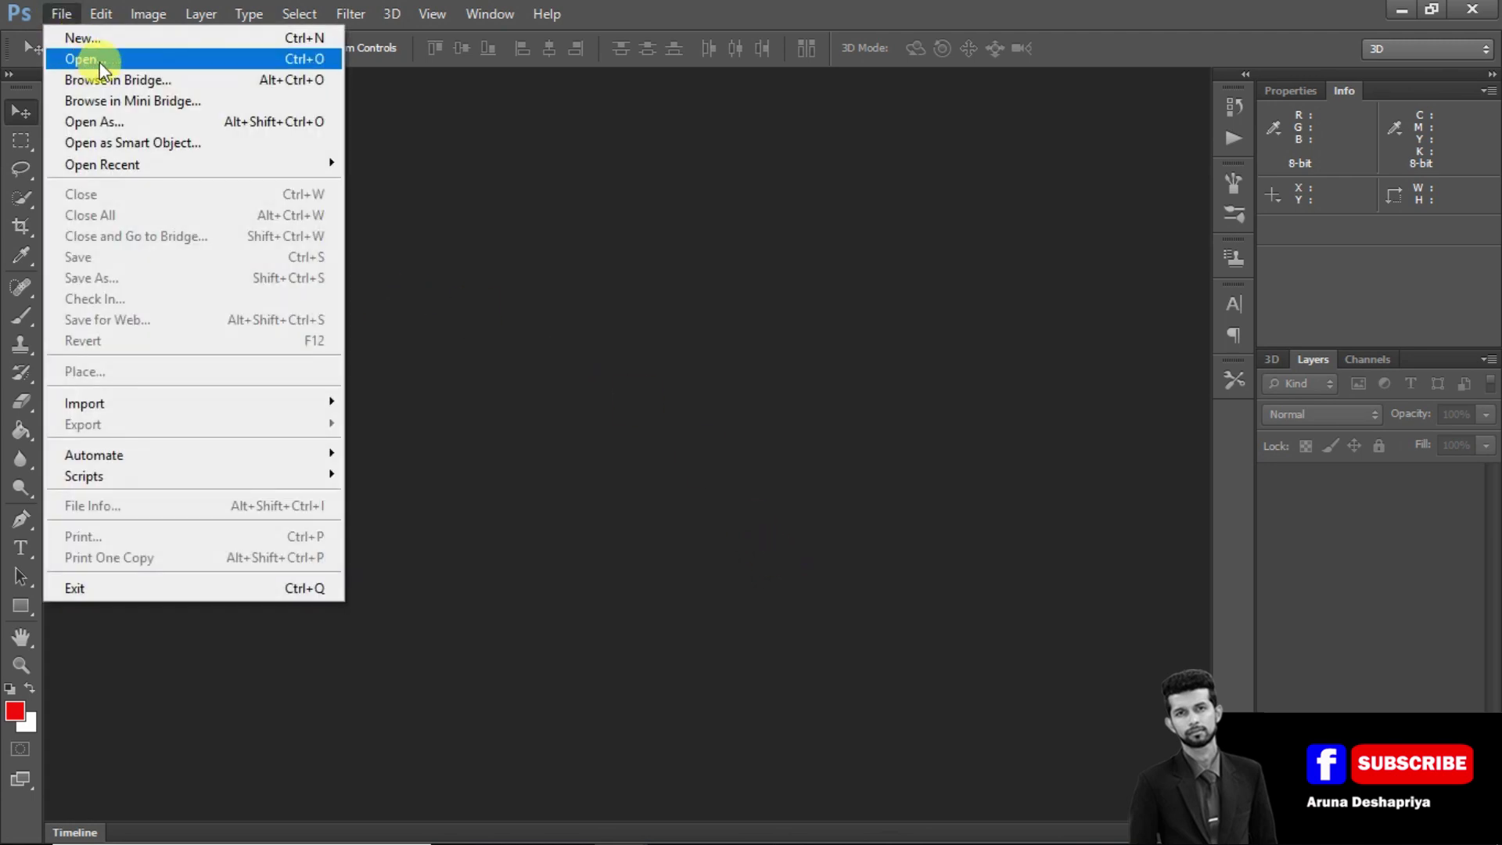
left_click(216, 37)
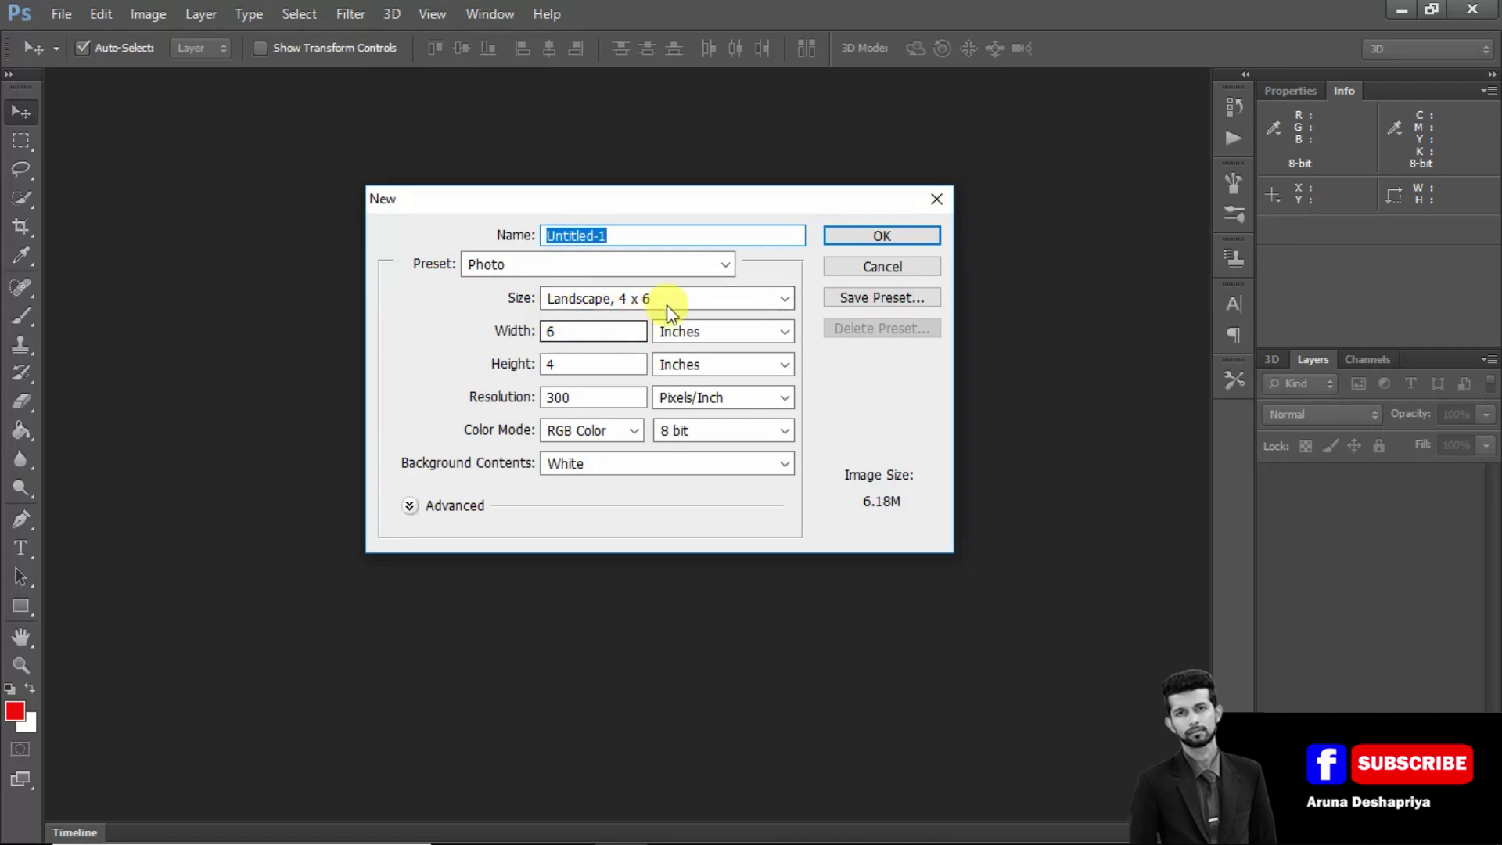
left_click(881, 233)
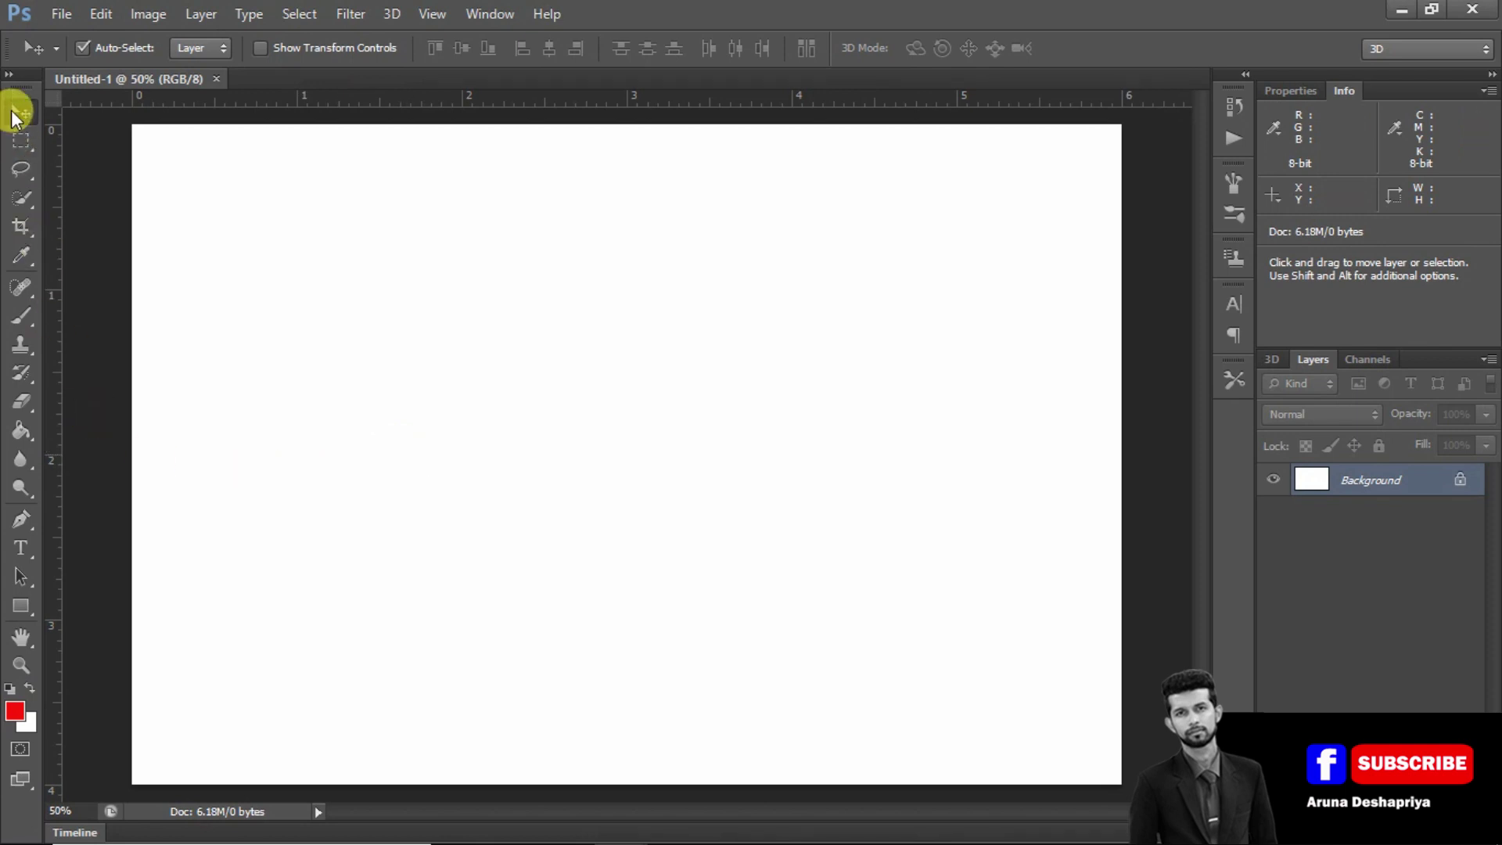
Add the 24 pt red text "Aruna creation" and position it near the middle of the canvas.
left_click(28, 550)
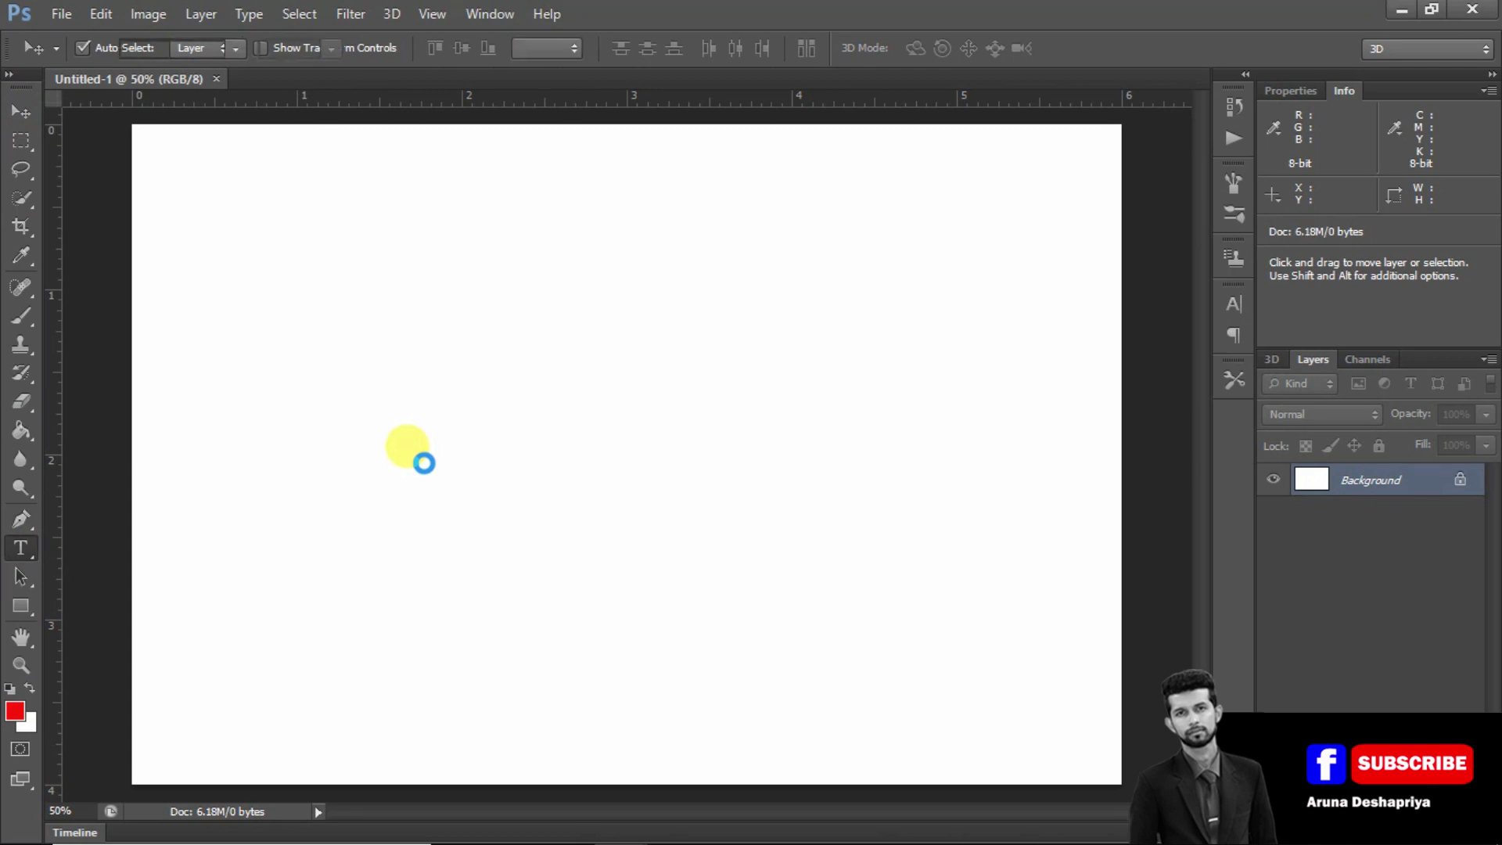
left_click(342, 438)
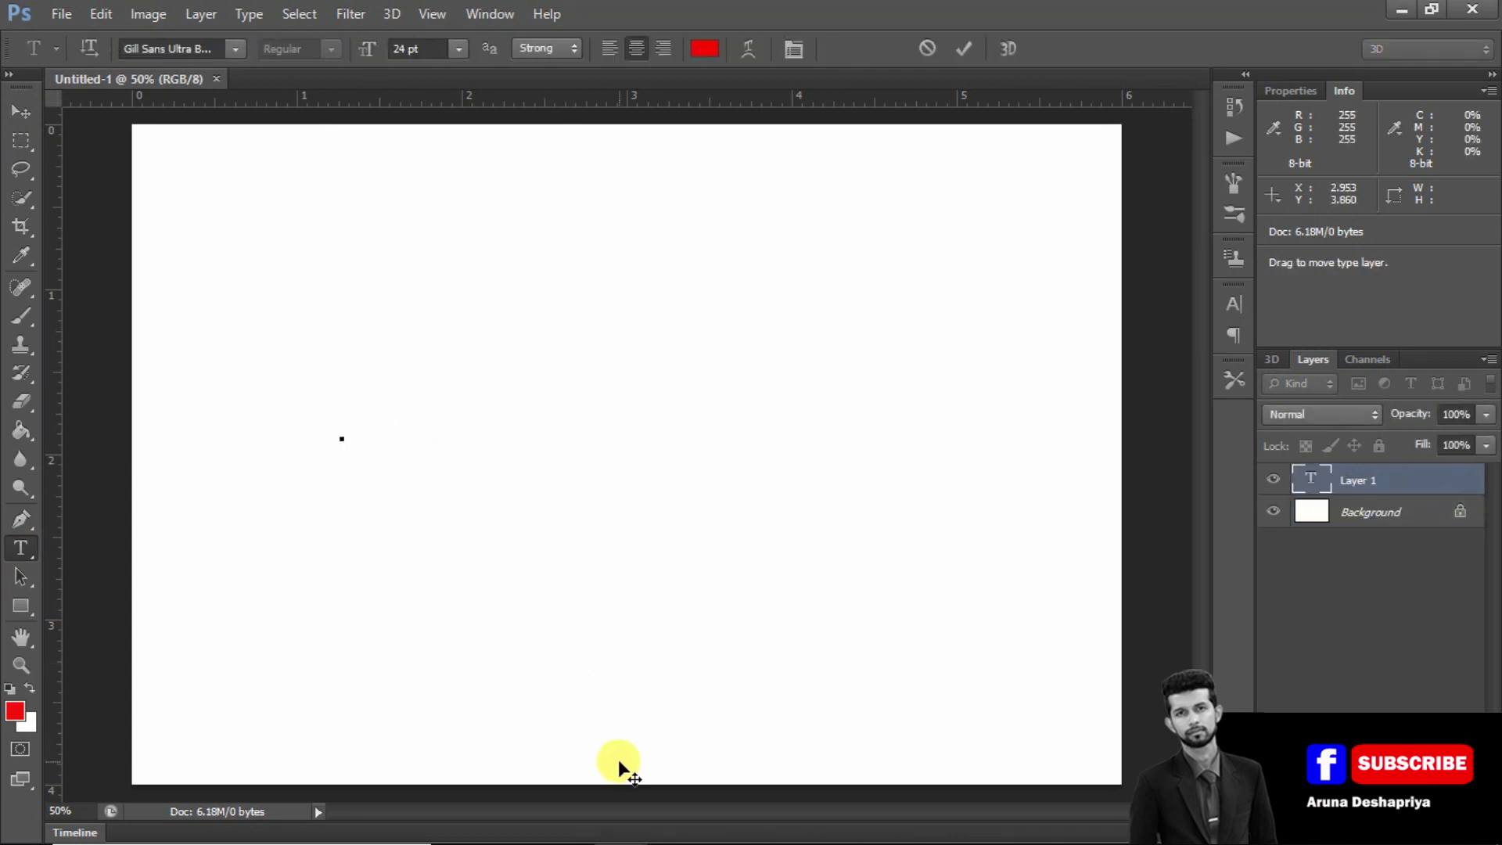
type("A")
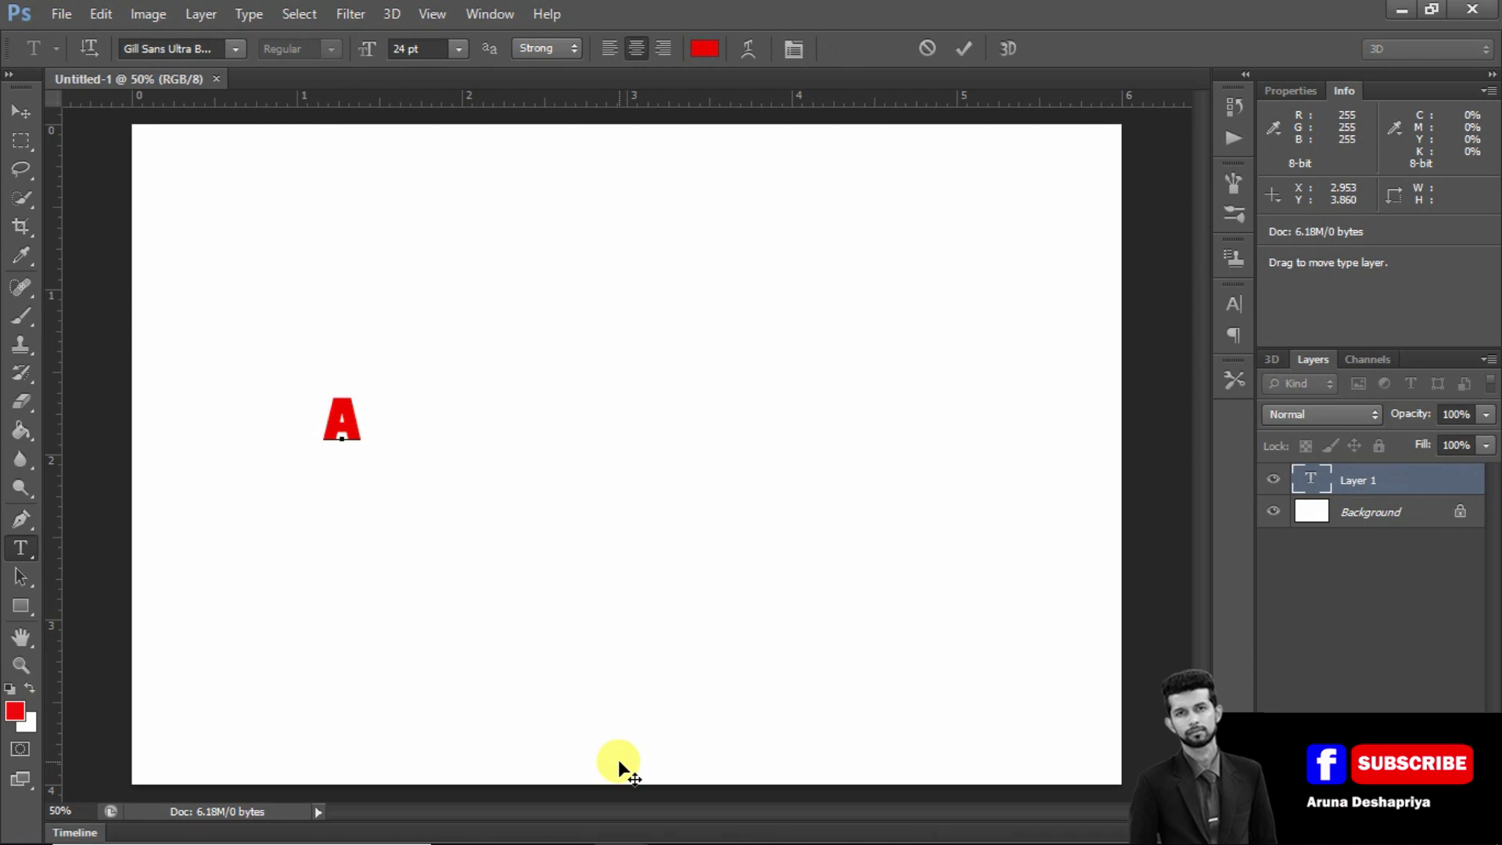
type("ry")
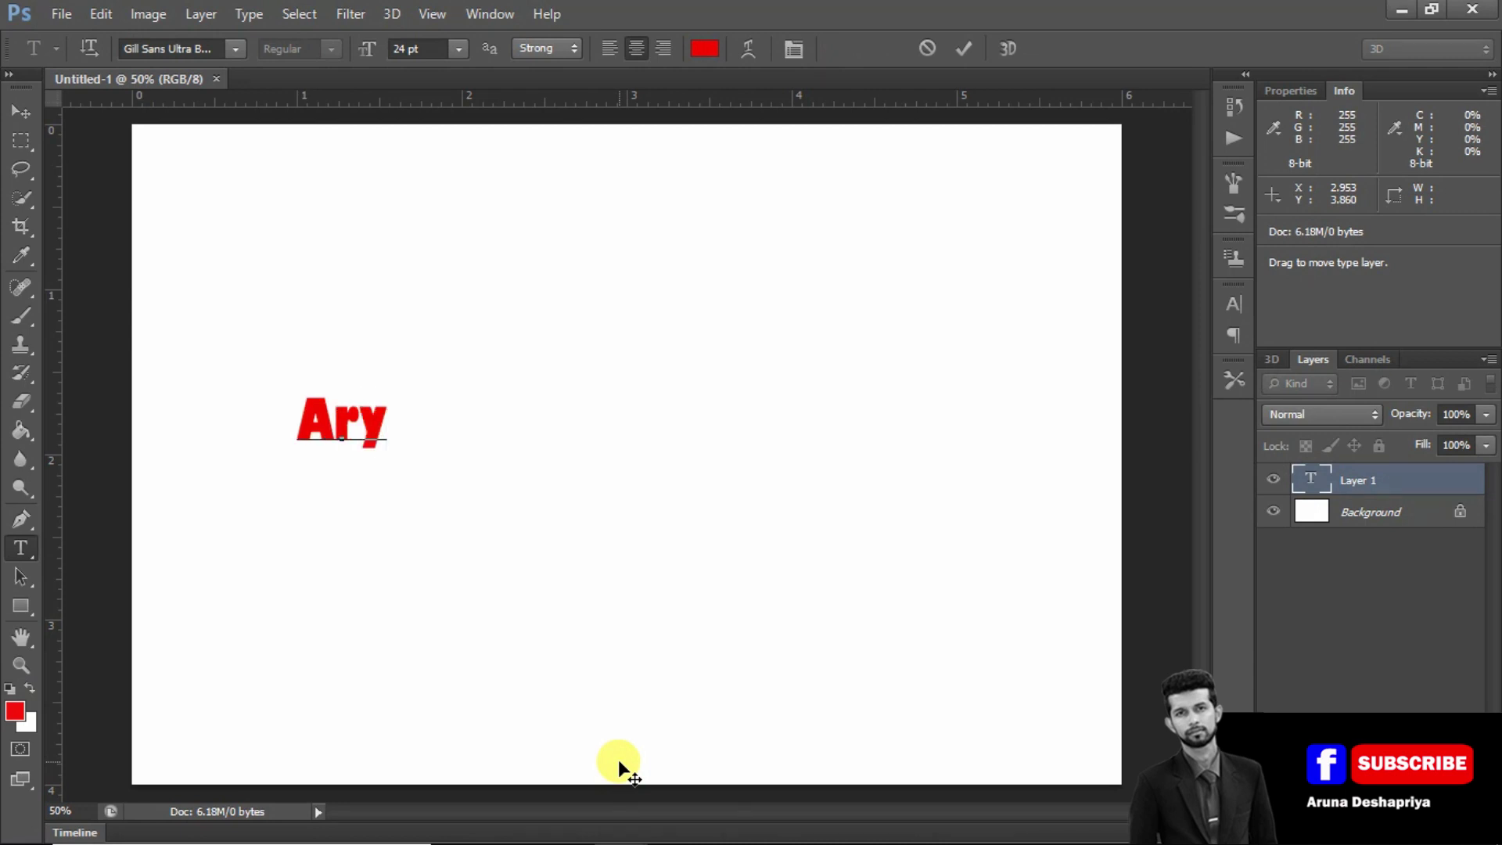
key("BackSpace")
type("una creatio")
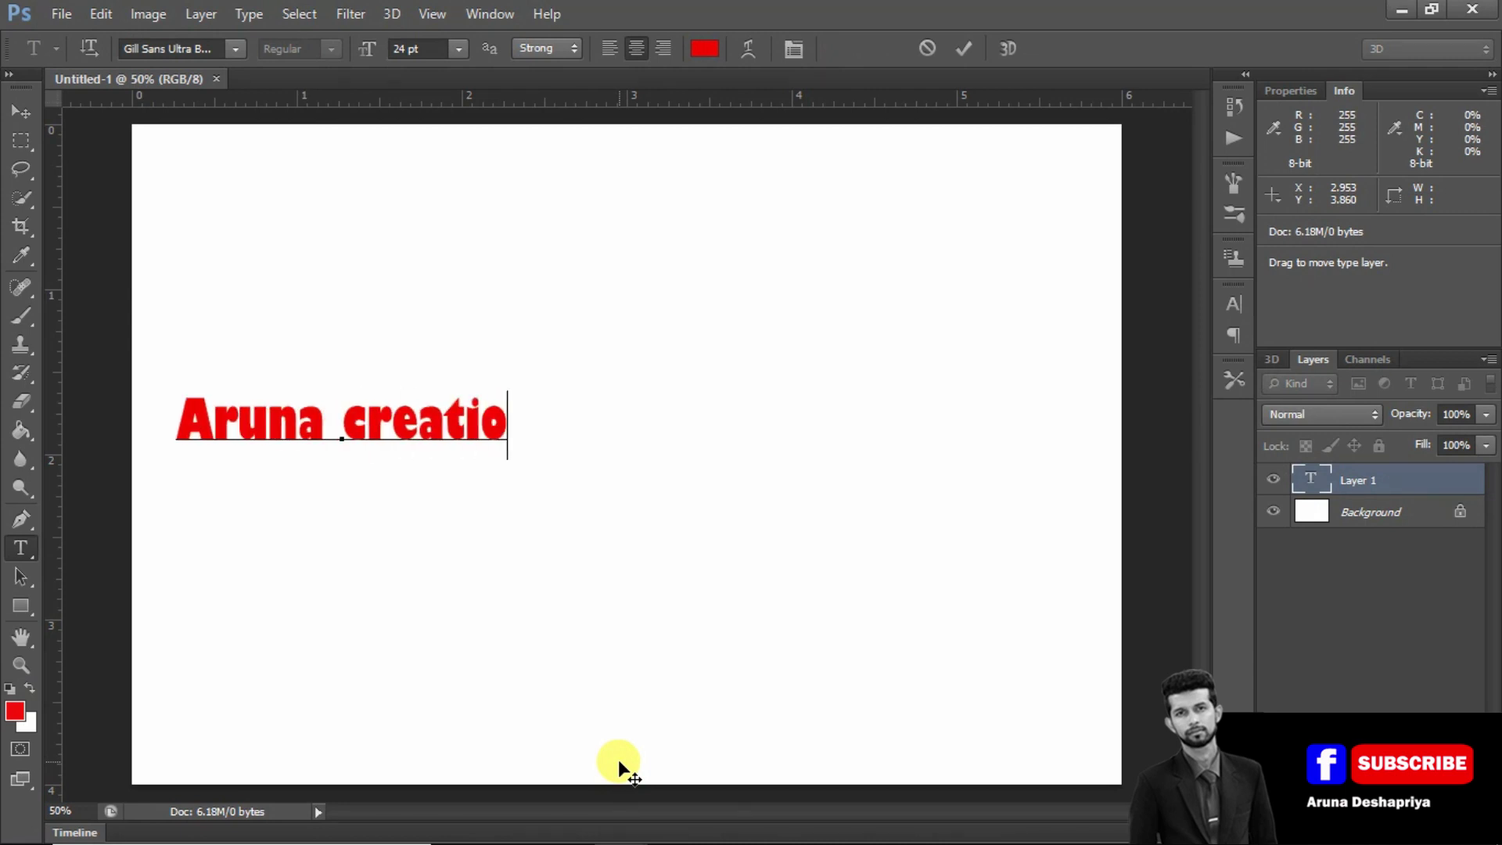
type("n")
left_click_drag(271, 551, 561, 637)
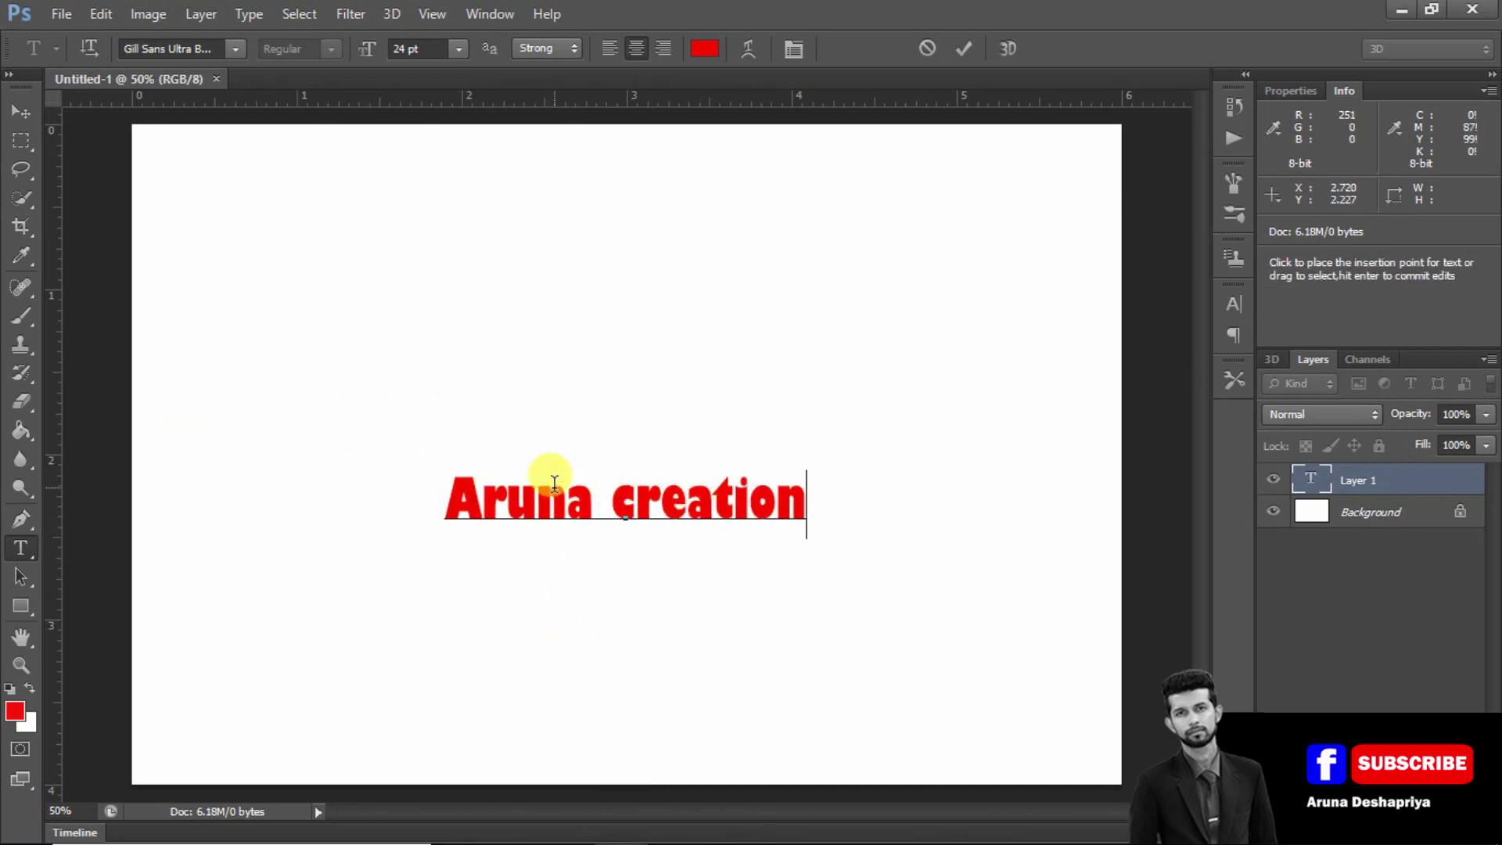
Set the font of the first word of the text to Futura Md BT.
left_click_drag(591, 503, 400, 501)
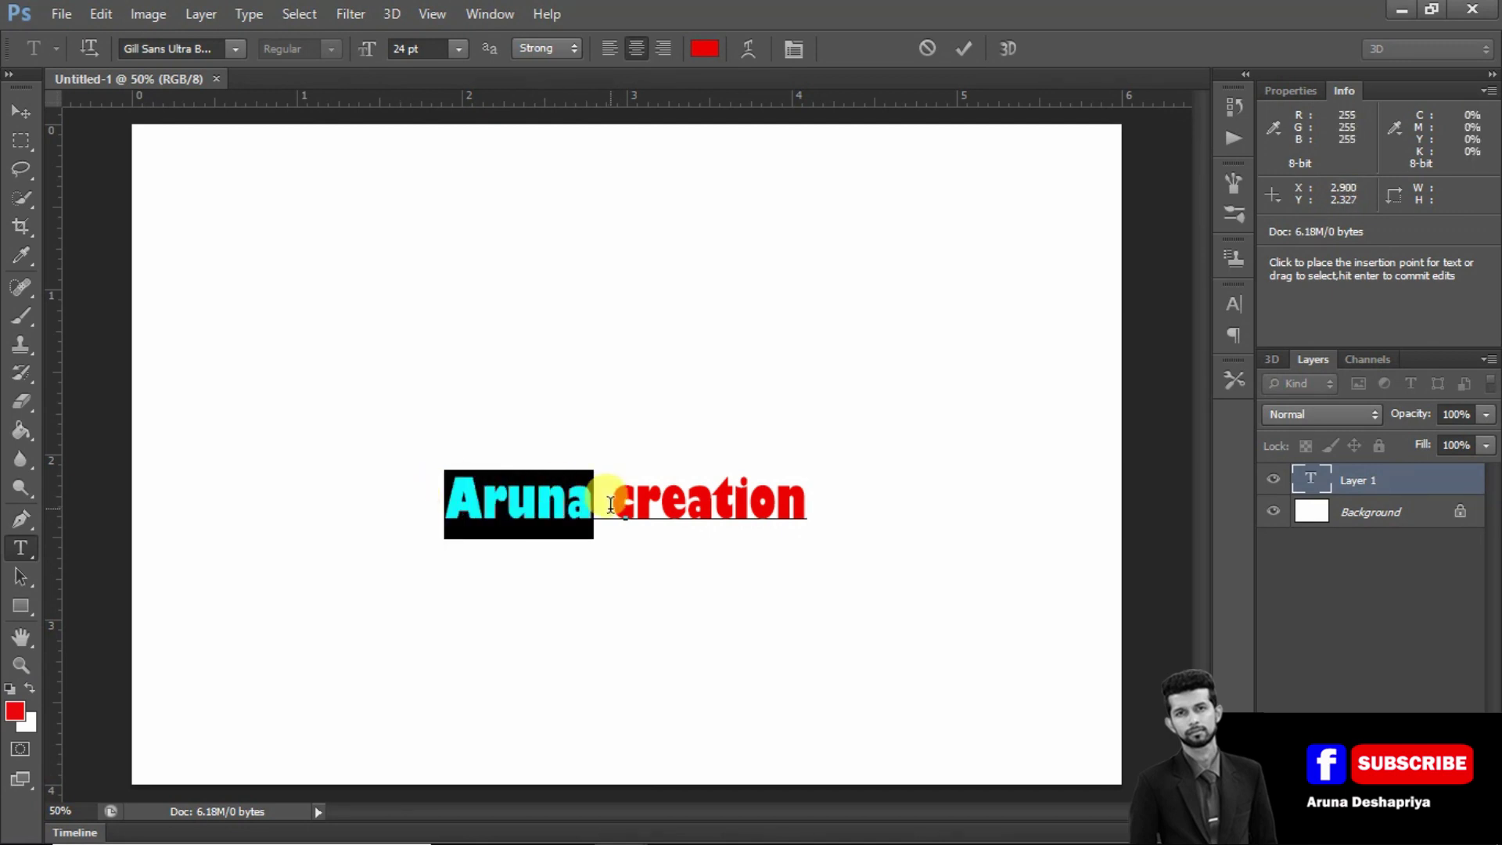
left_click_drag(611, 500, 861, 514)
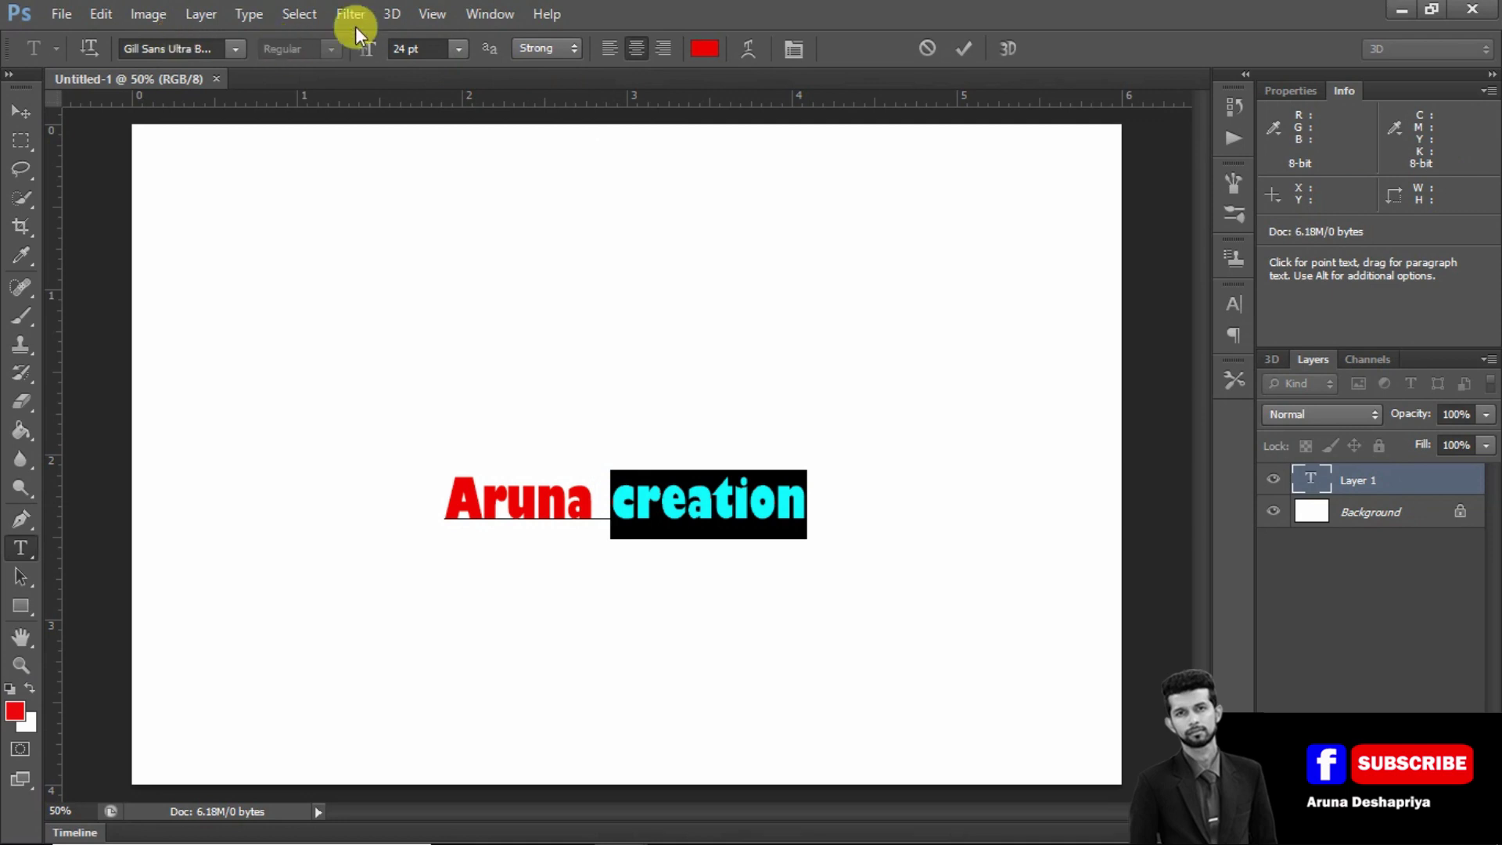
left_click_drag(446, 501, 592, 502)
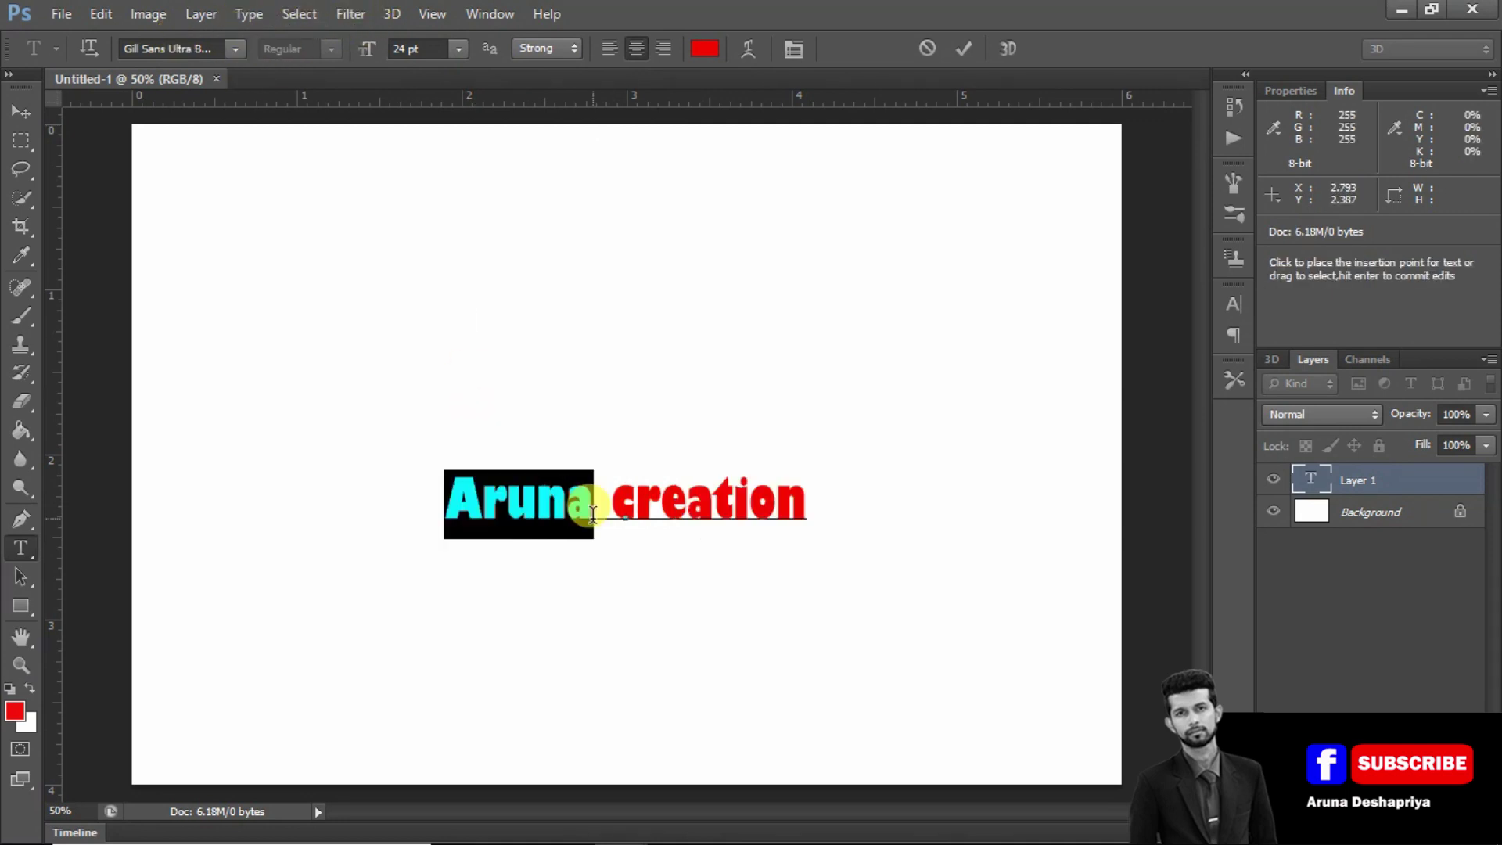
left_click(235, 49)
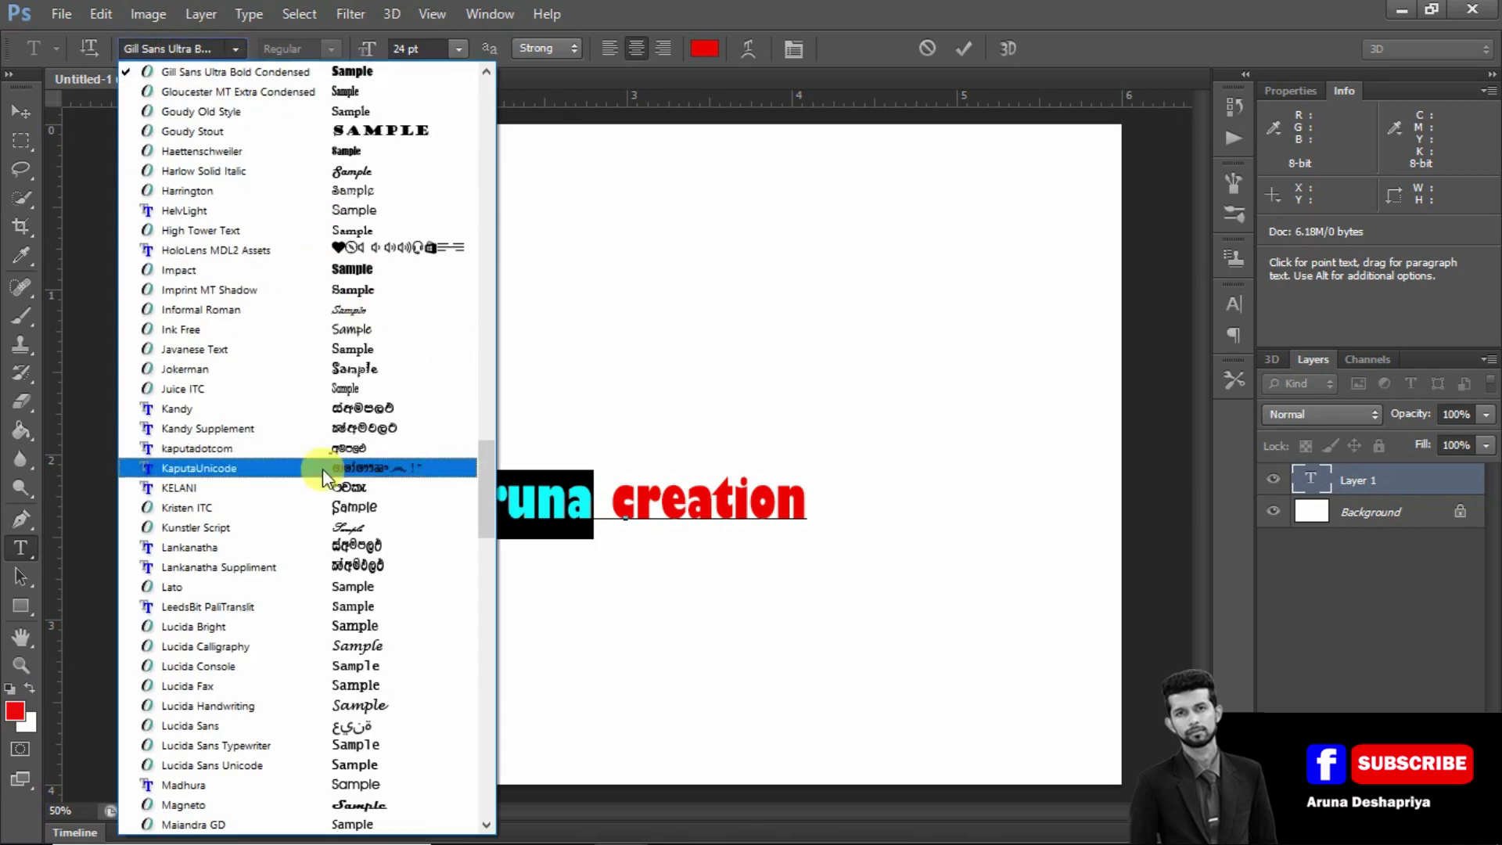
scroll(345, 446, "down", 9)
scroll(364, 415, "down", 15)
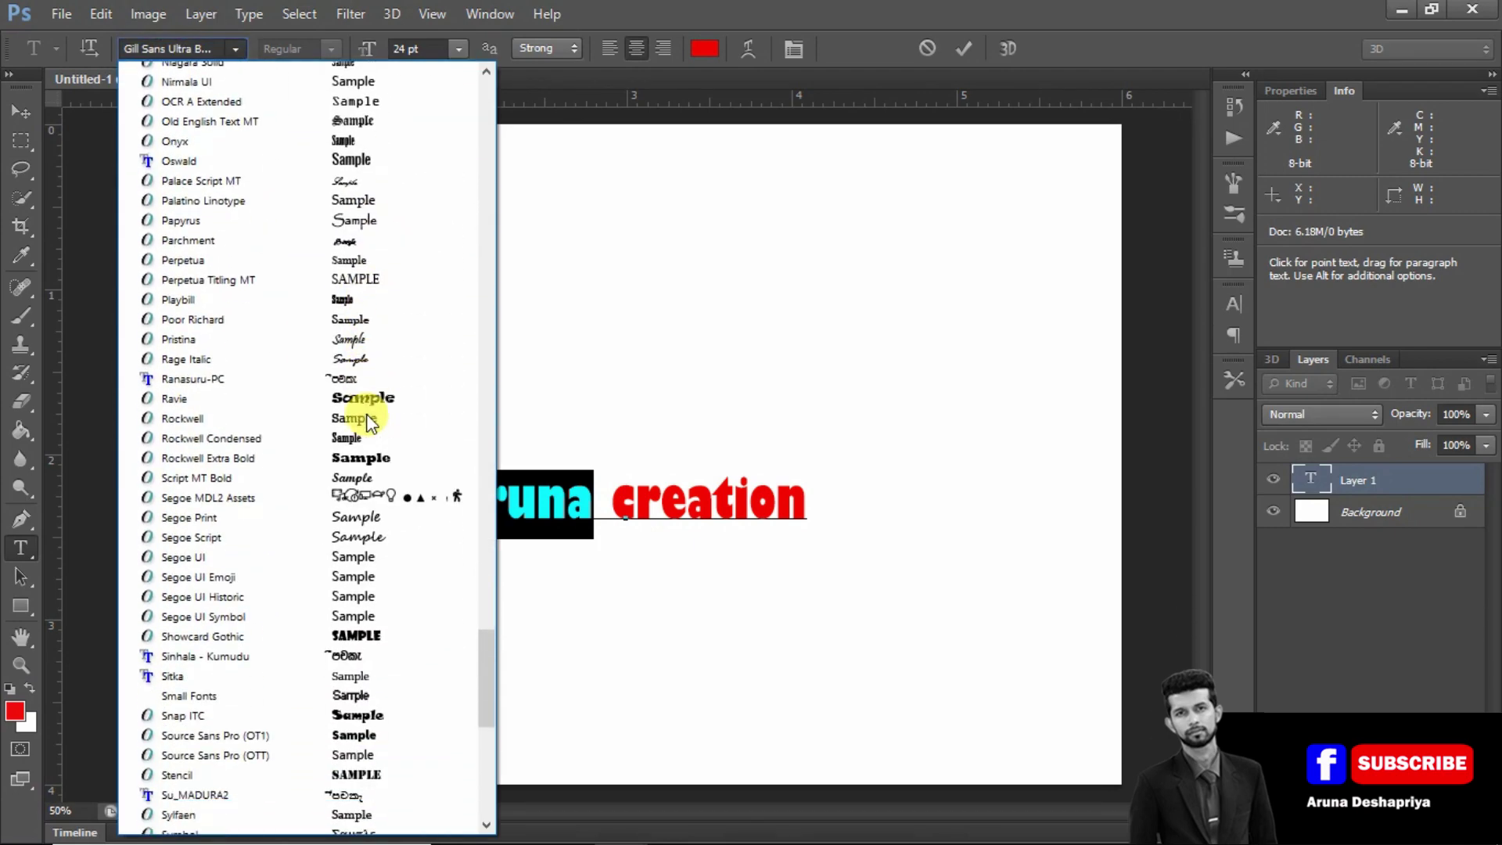
left_click(238, 49)
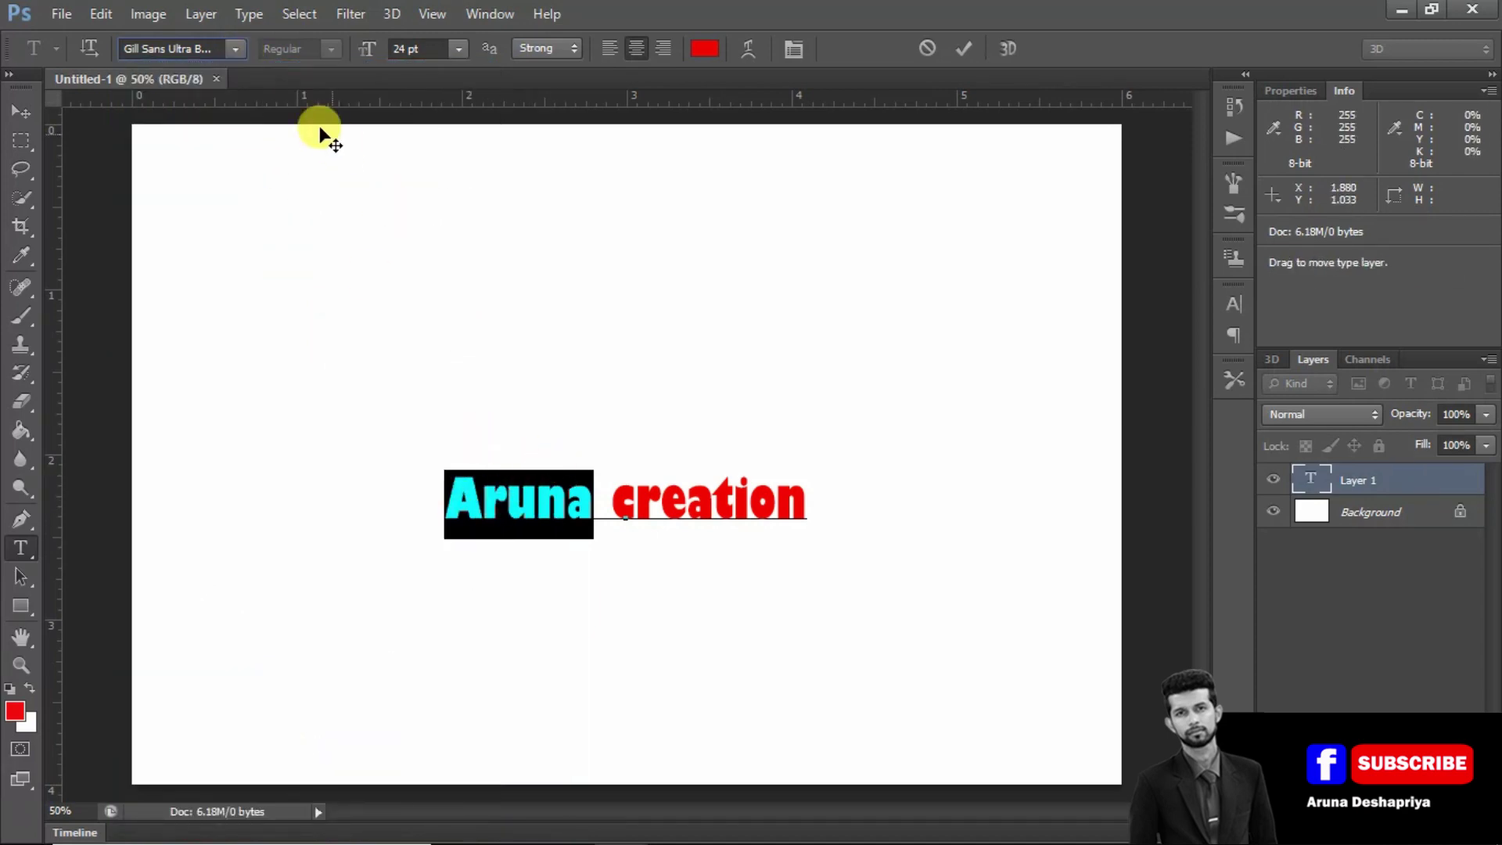
left_click(155, 49)
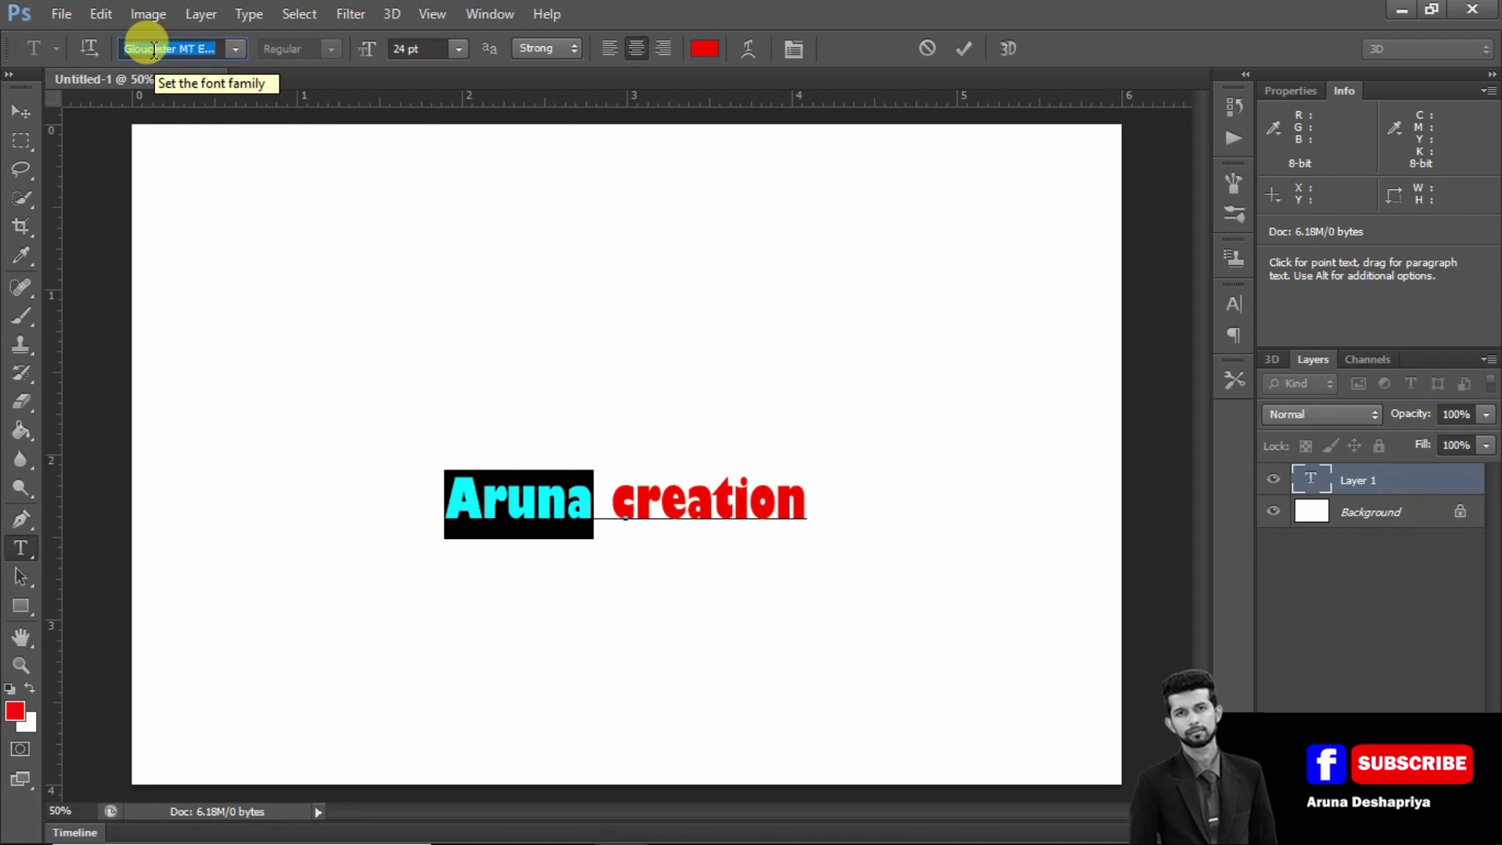
key("Down")
key("Down")
key("Down")
key("Down")
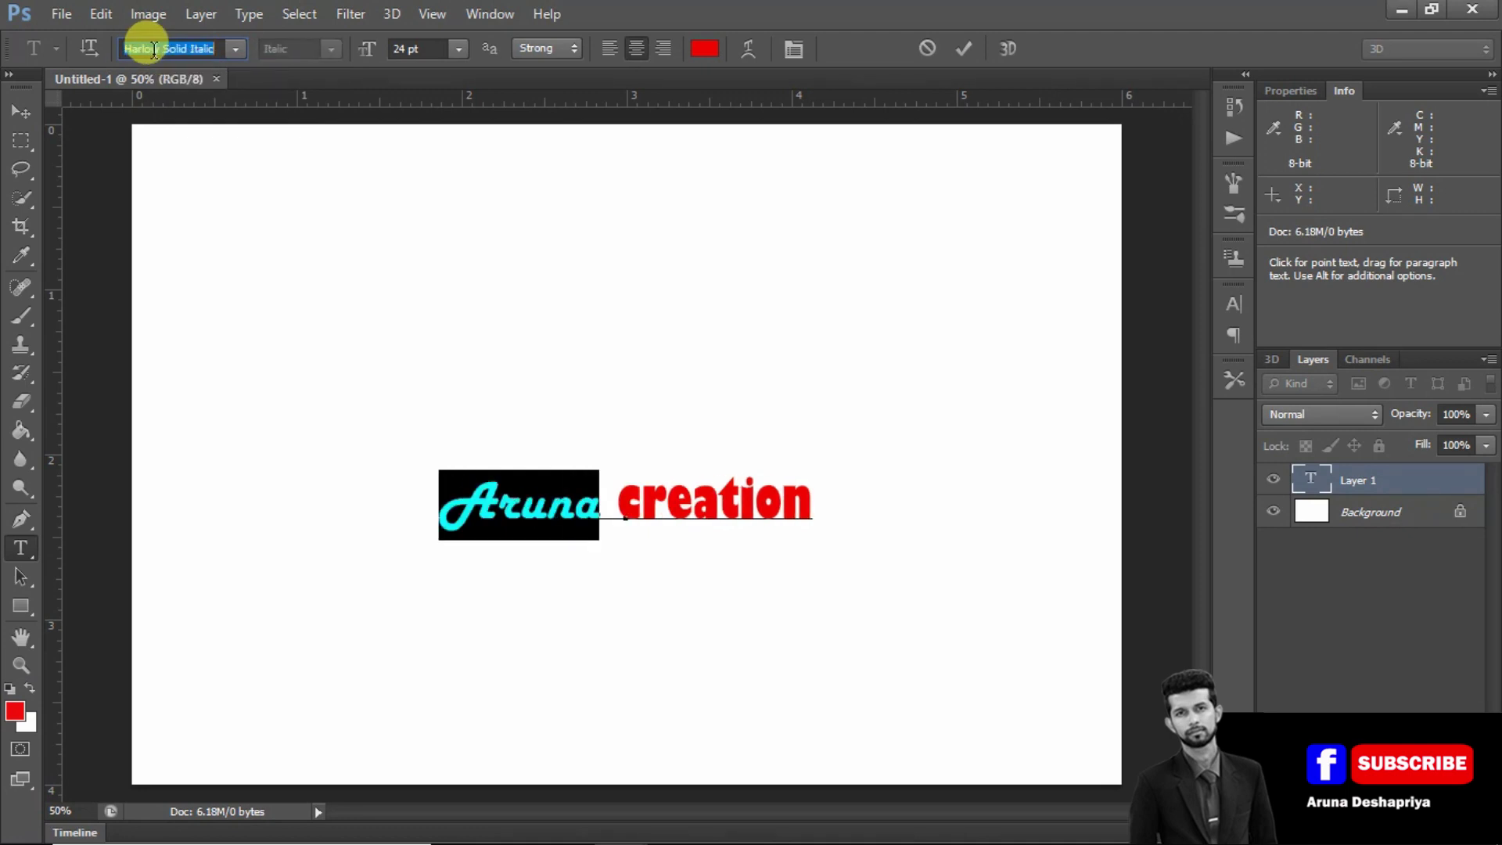
key("Down")
key("Down")
key("Down")
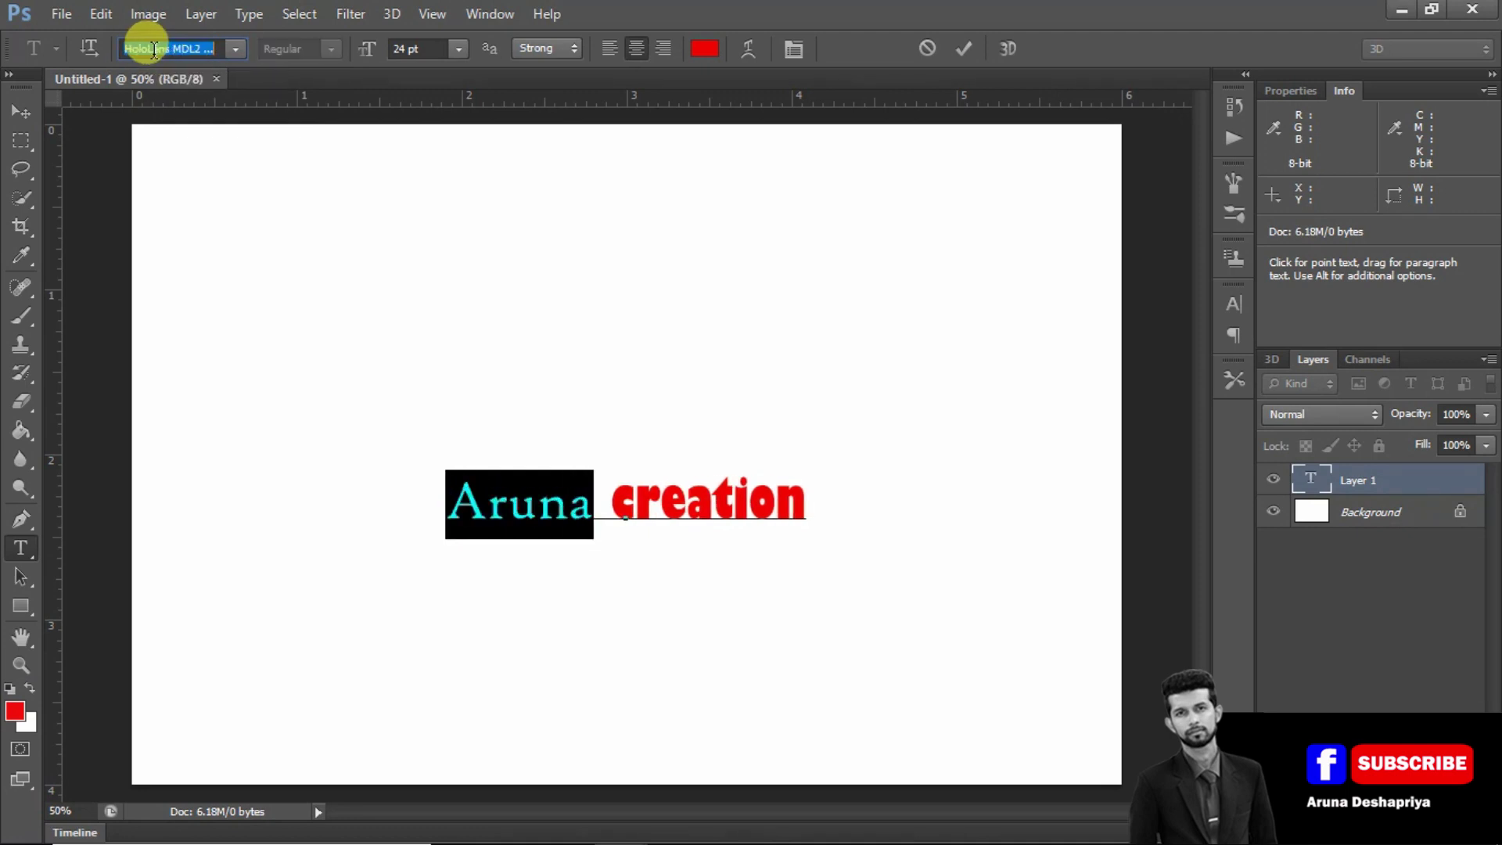
key("Down")
key("Down")
key("Down")
key("Down")
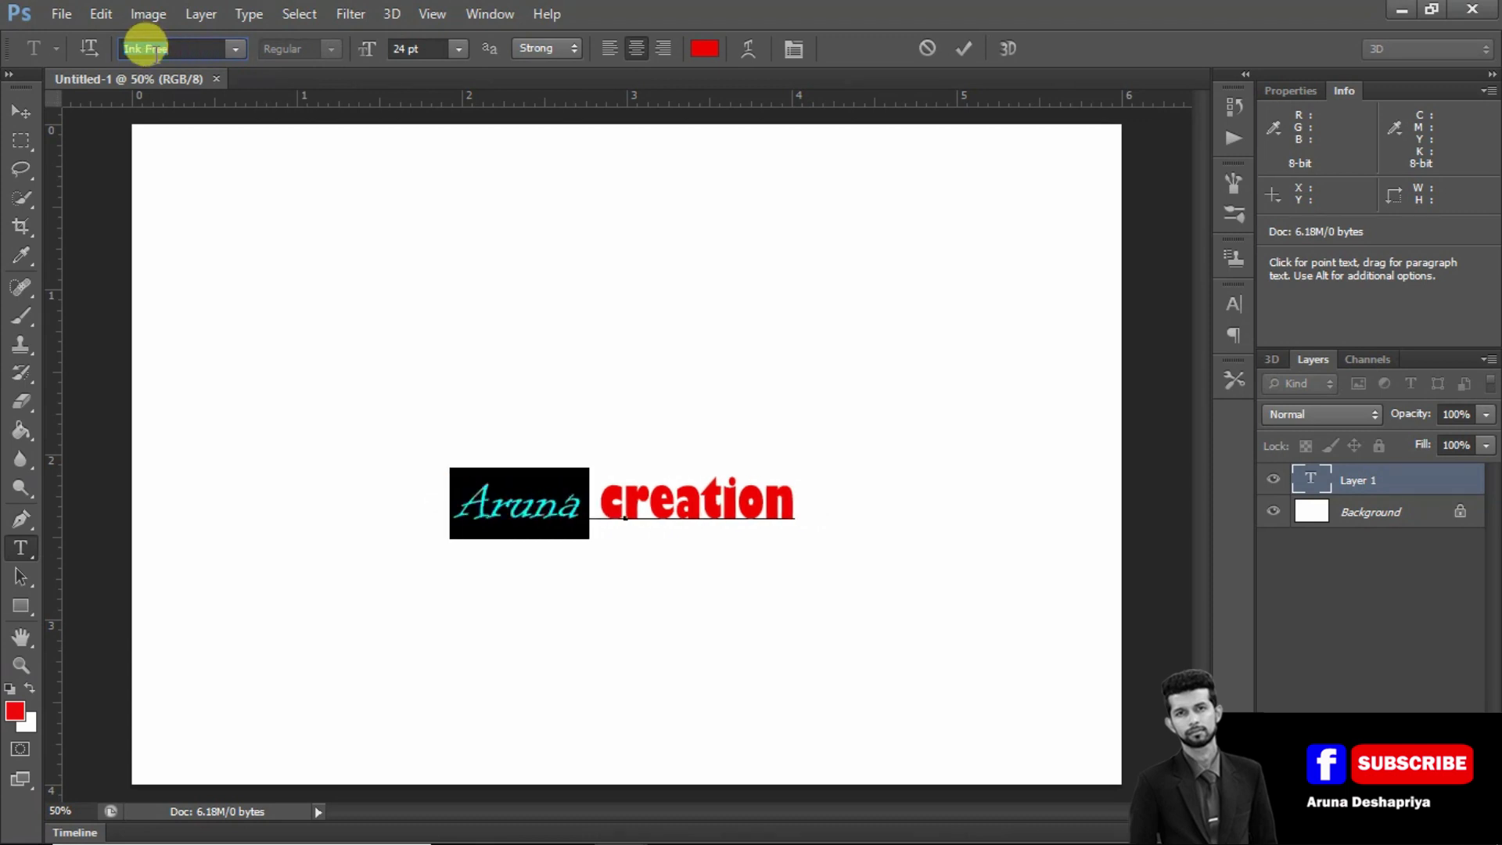
key("Down")
key("Down")
key("Down")
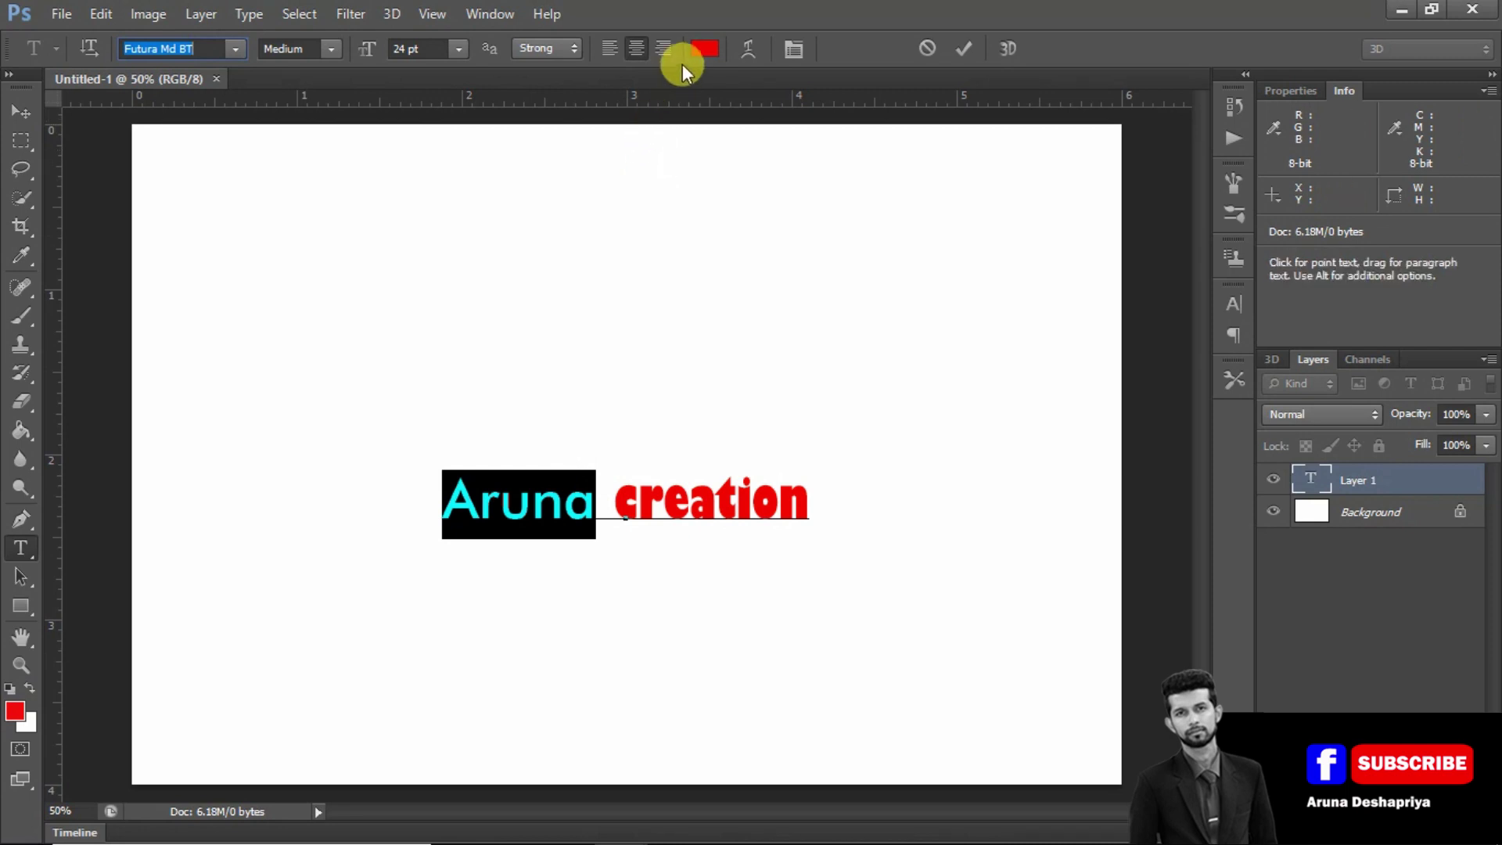
Change the colour of the first word of the text to black.
left_click(695, 47)
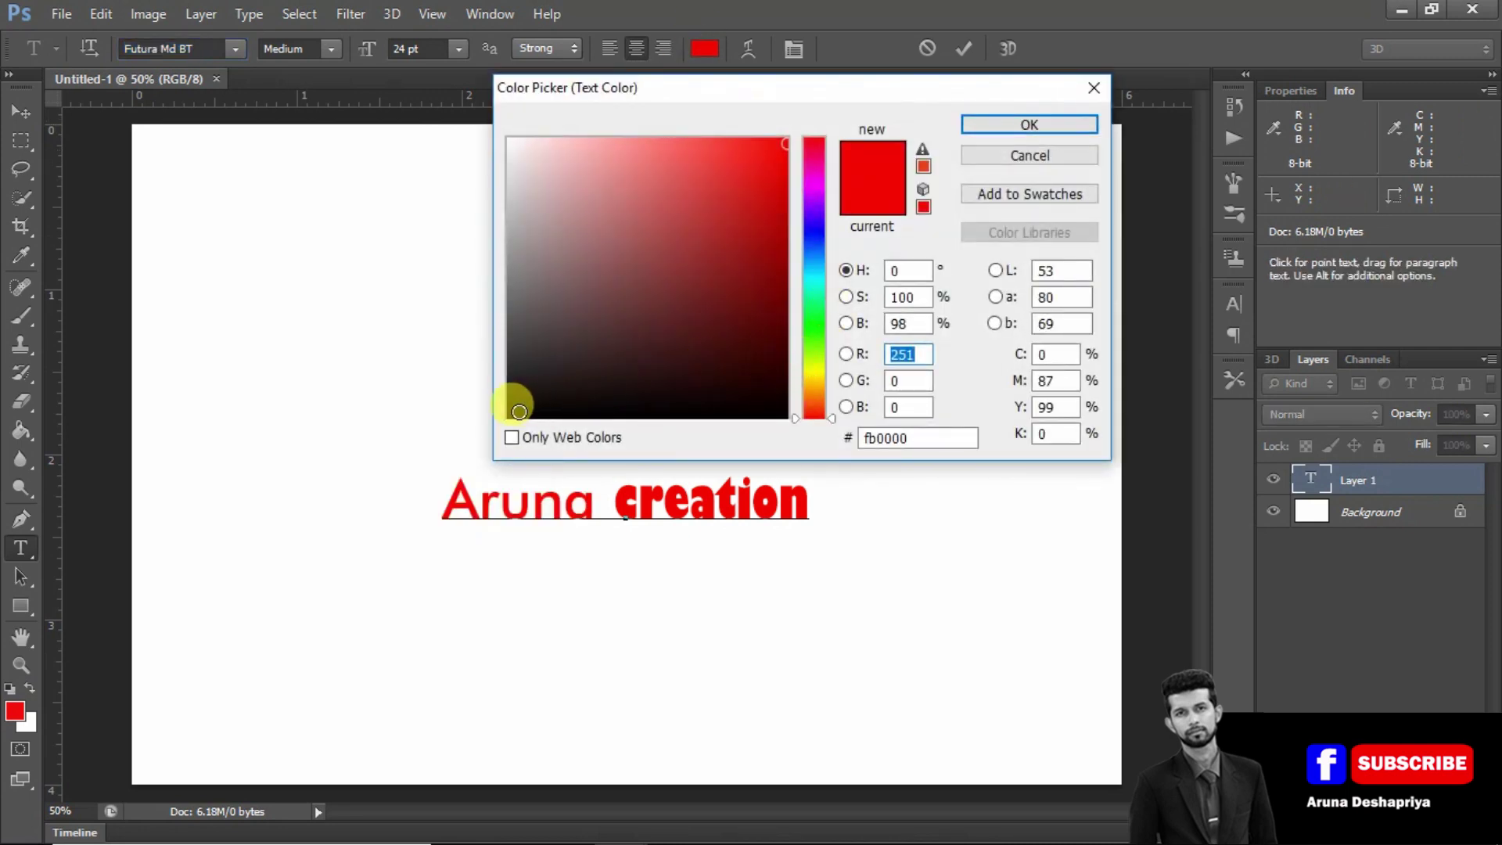
left_click_drag(519, 411, 509, 415)
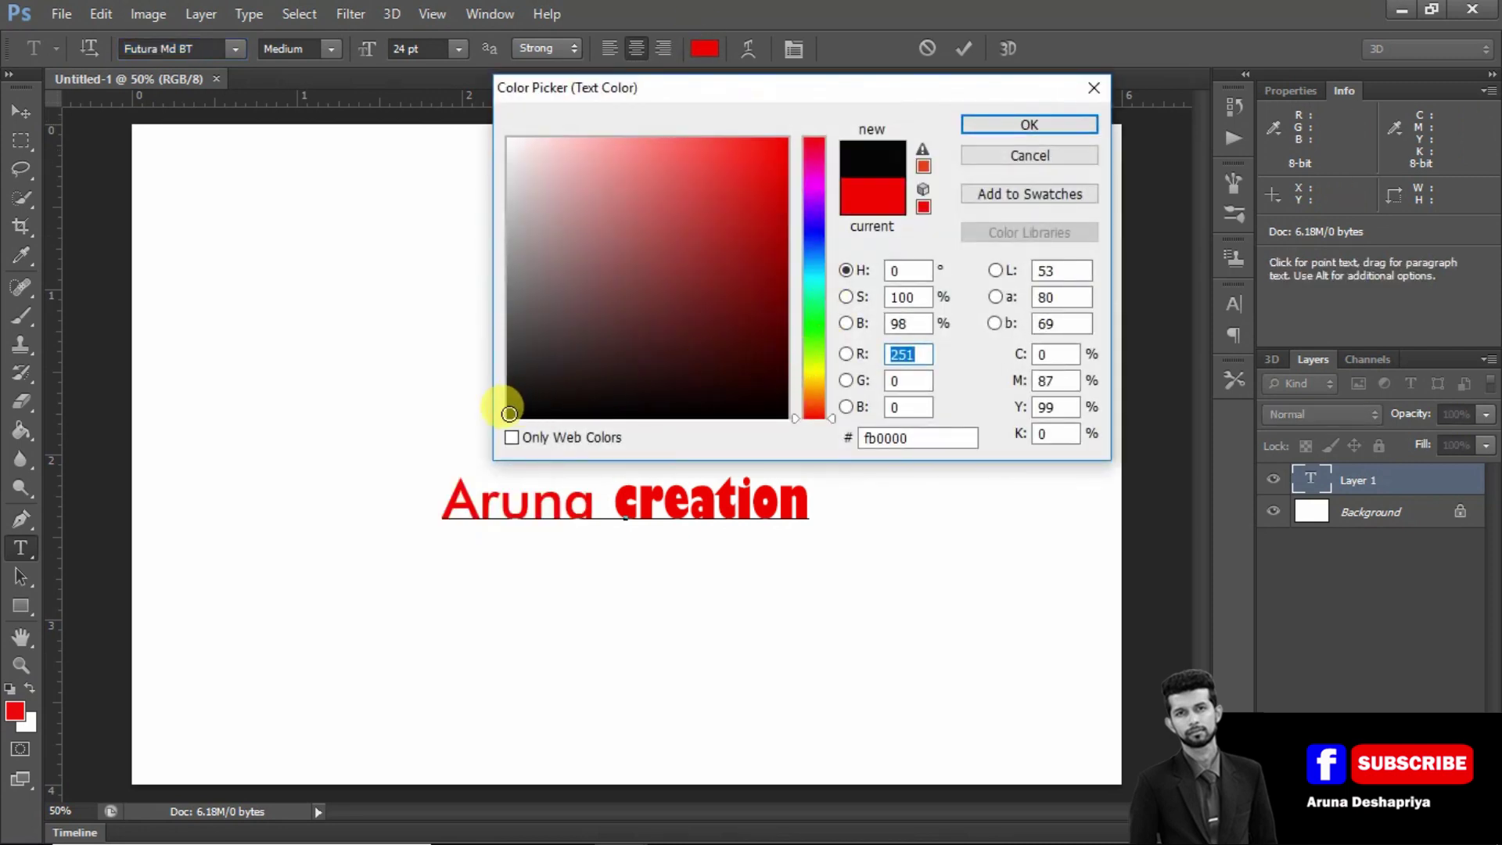
left_click(975, 125)
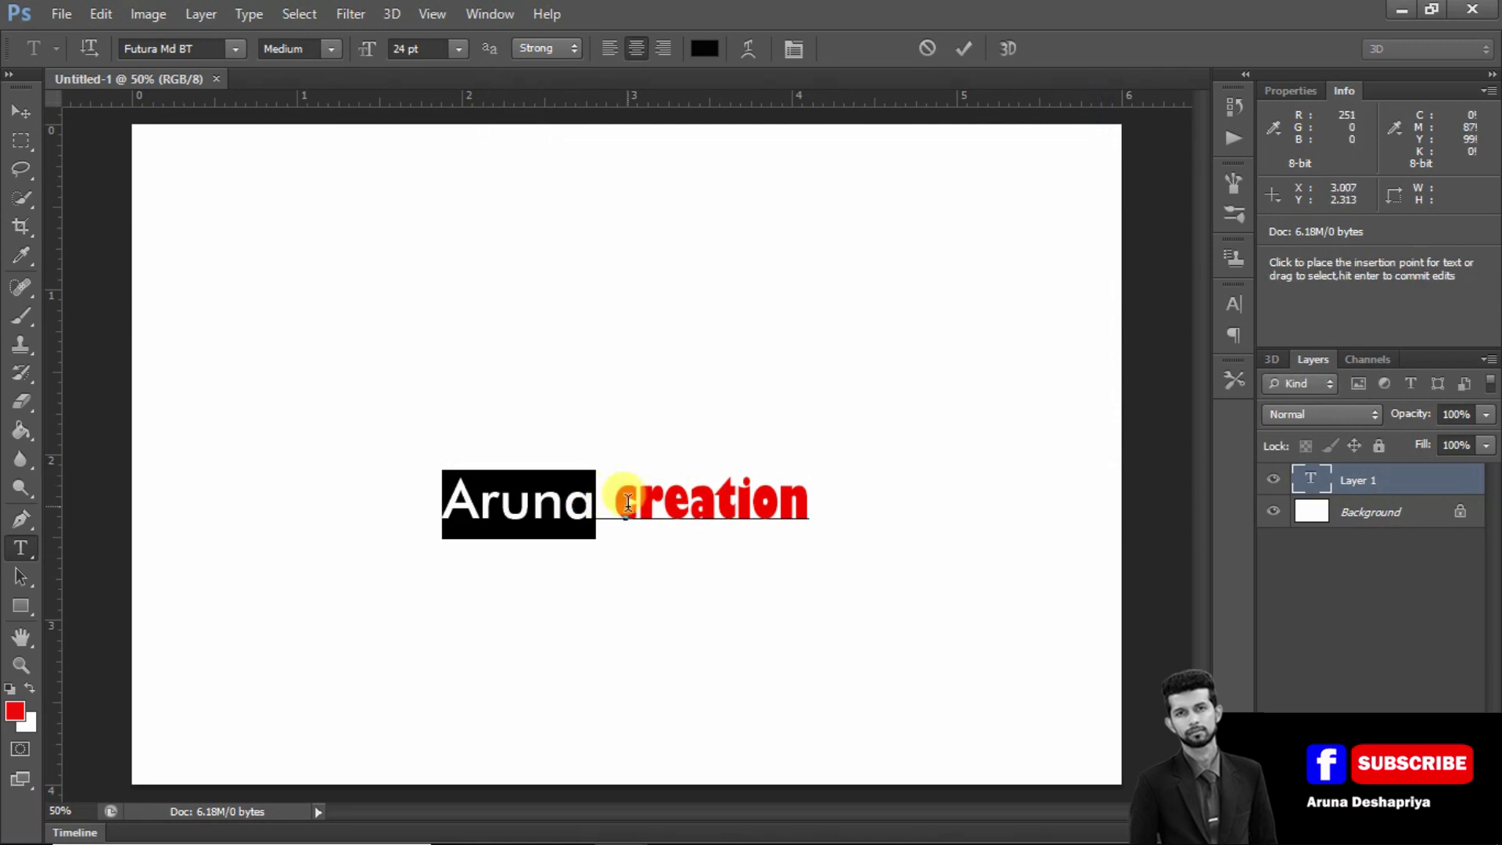
Set the font of the word "creation" to Harrington.
left_click_drag(617, 501, 850, 514)
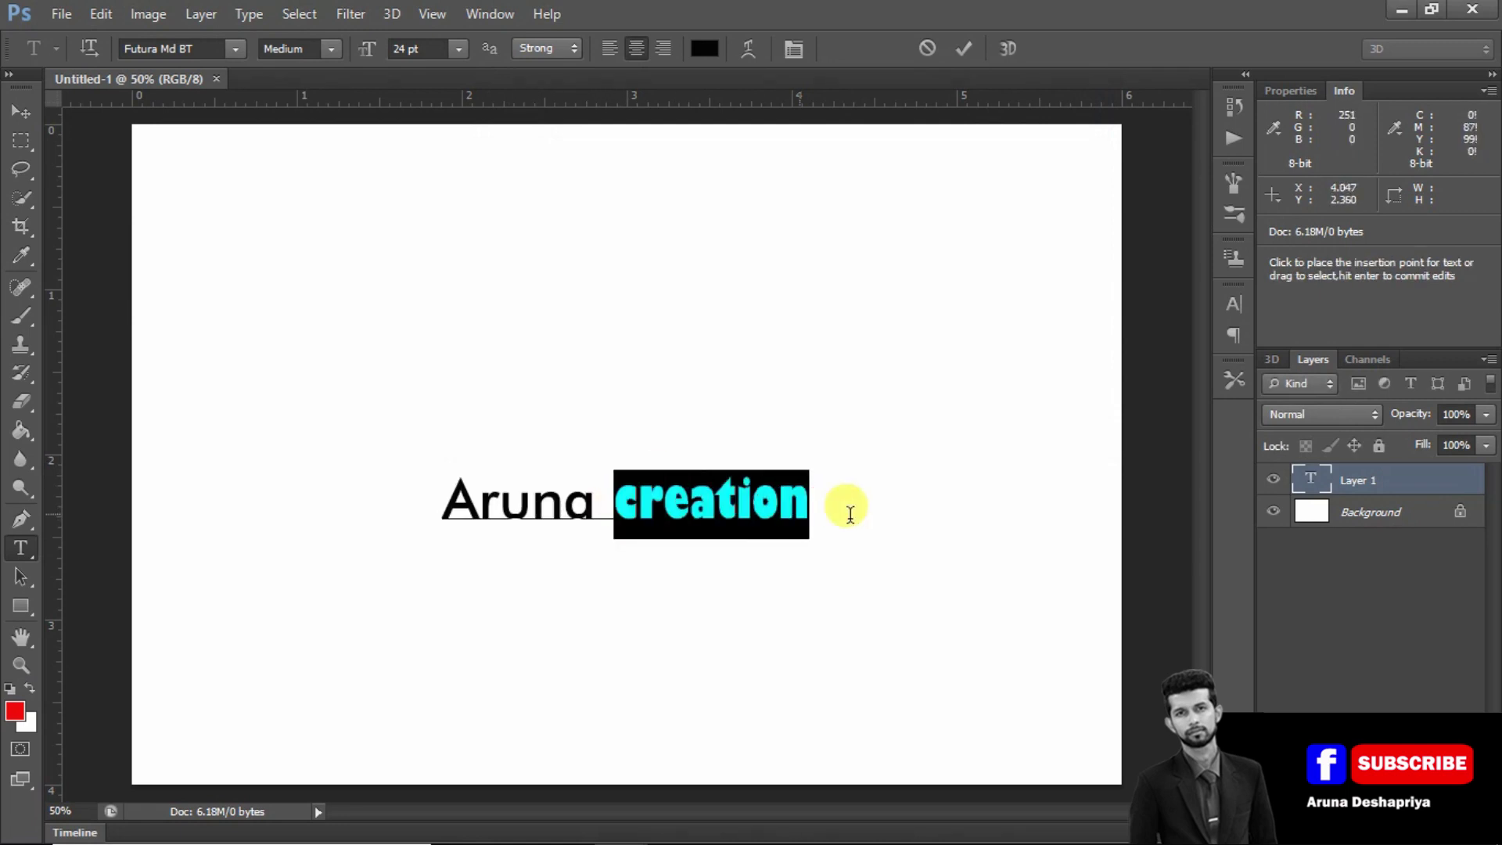
left_click(193, 50)
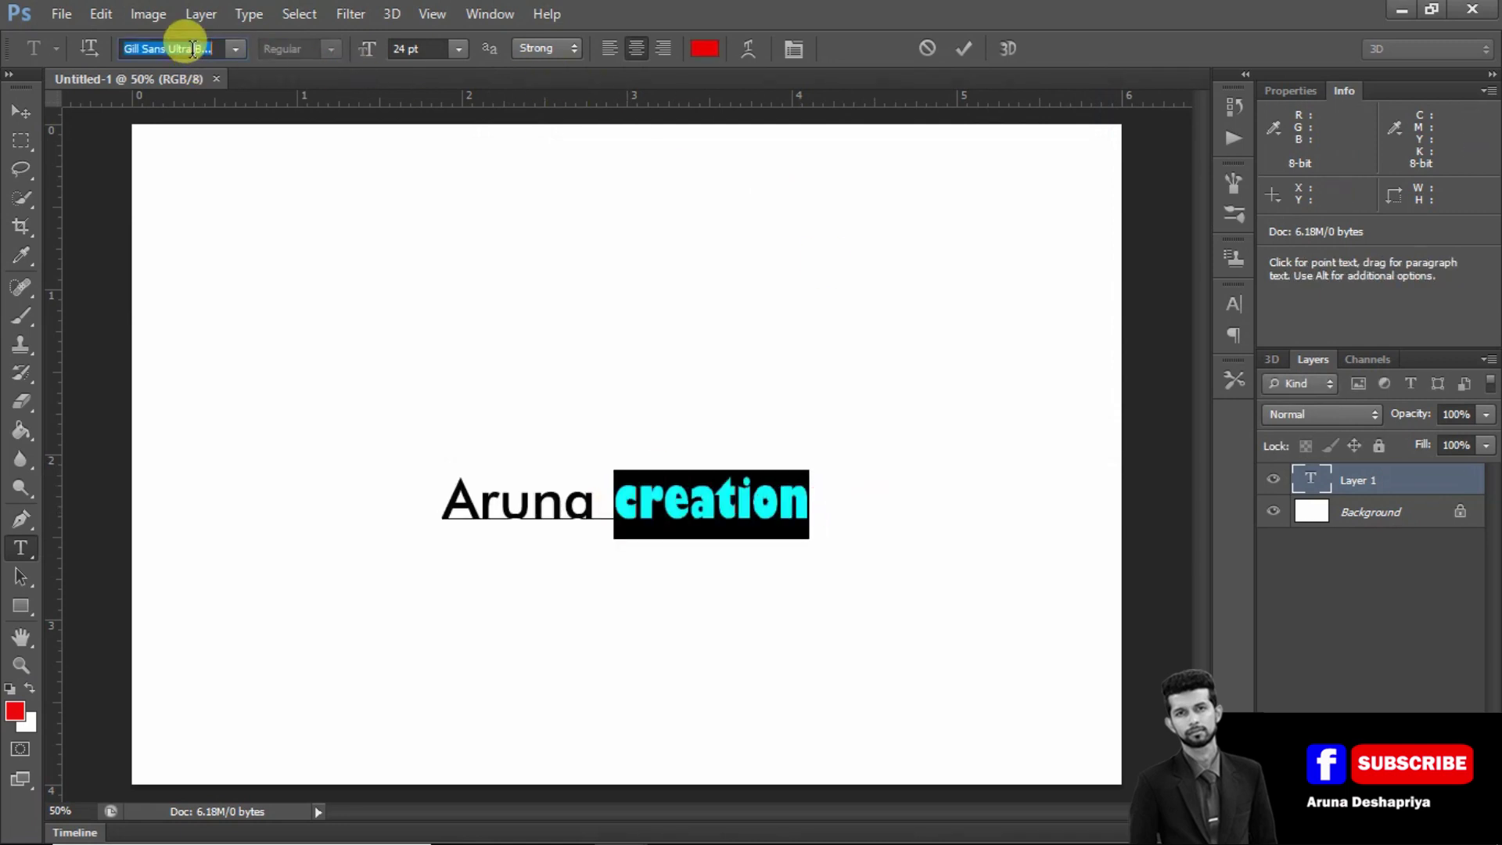
key("Down")
key("Down")
key("Down")
key("Down")
key("Down")
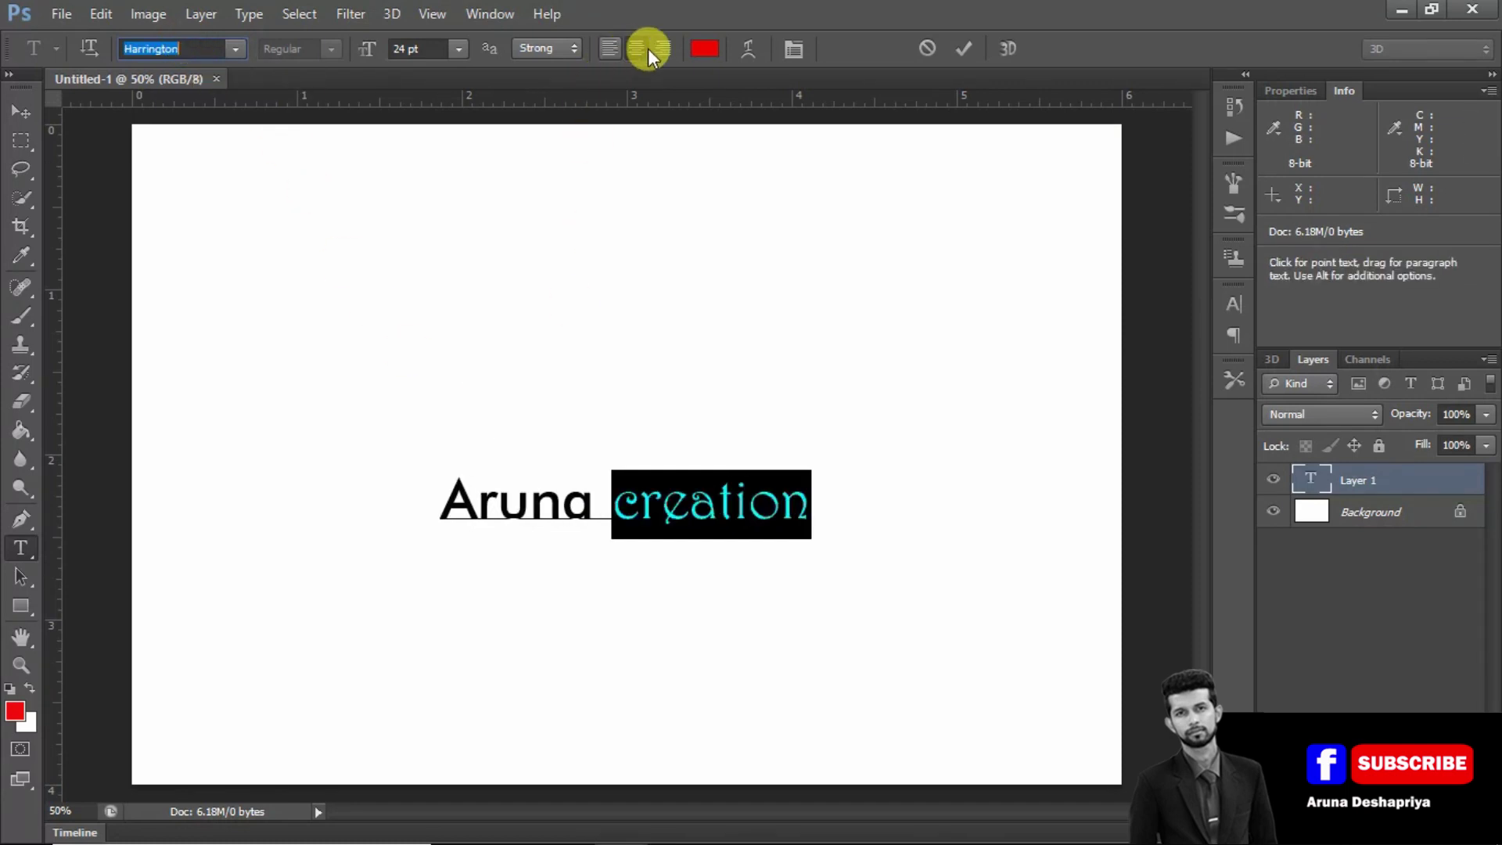
left_click(663, 513)
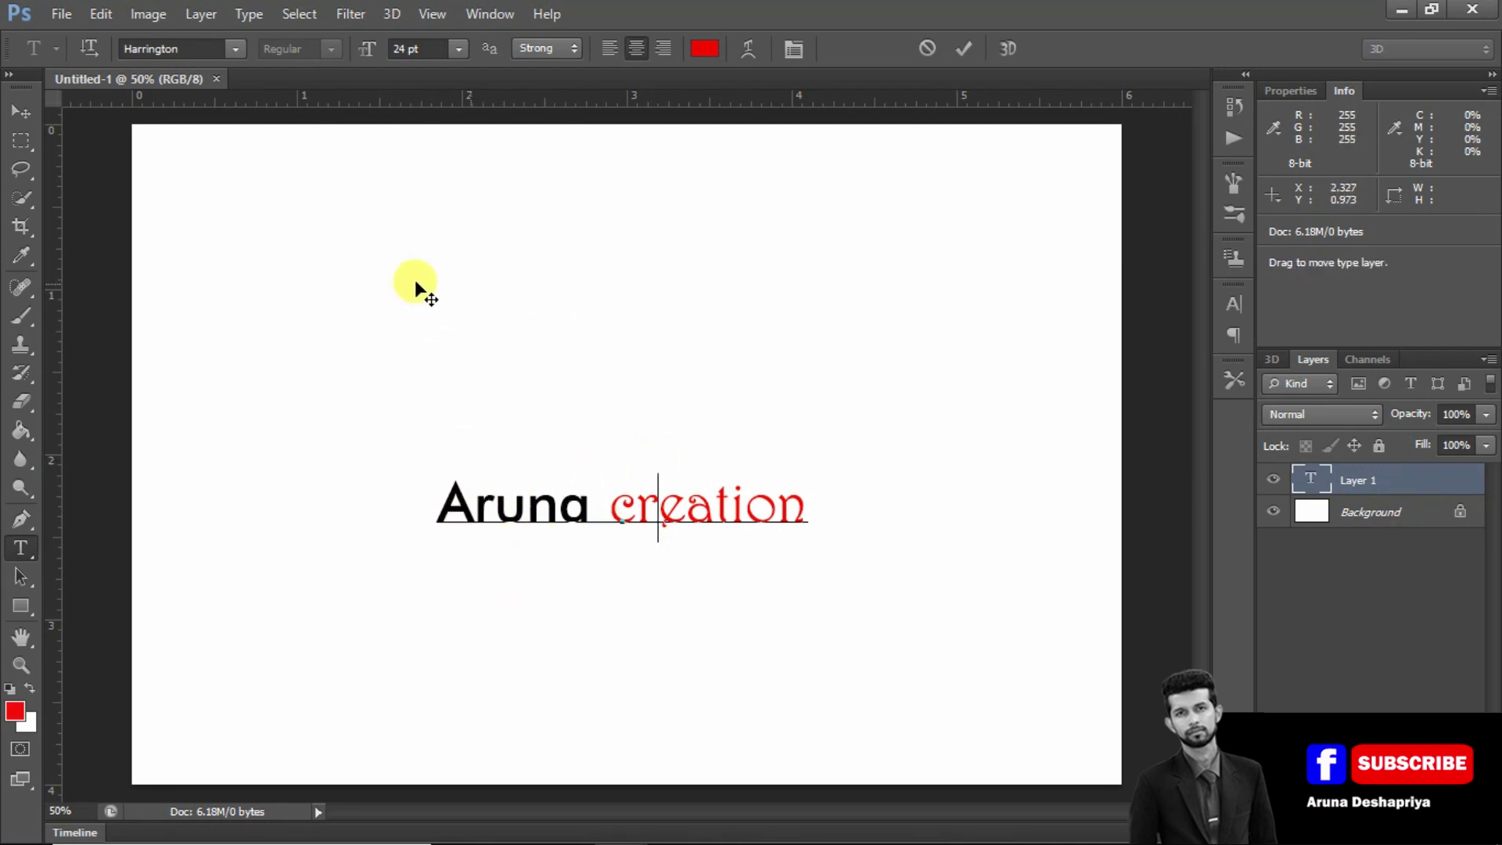
Draw a light bulb custom shape about 222 px wide and 322 px high above the text.
left_click(20, 607)
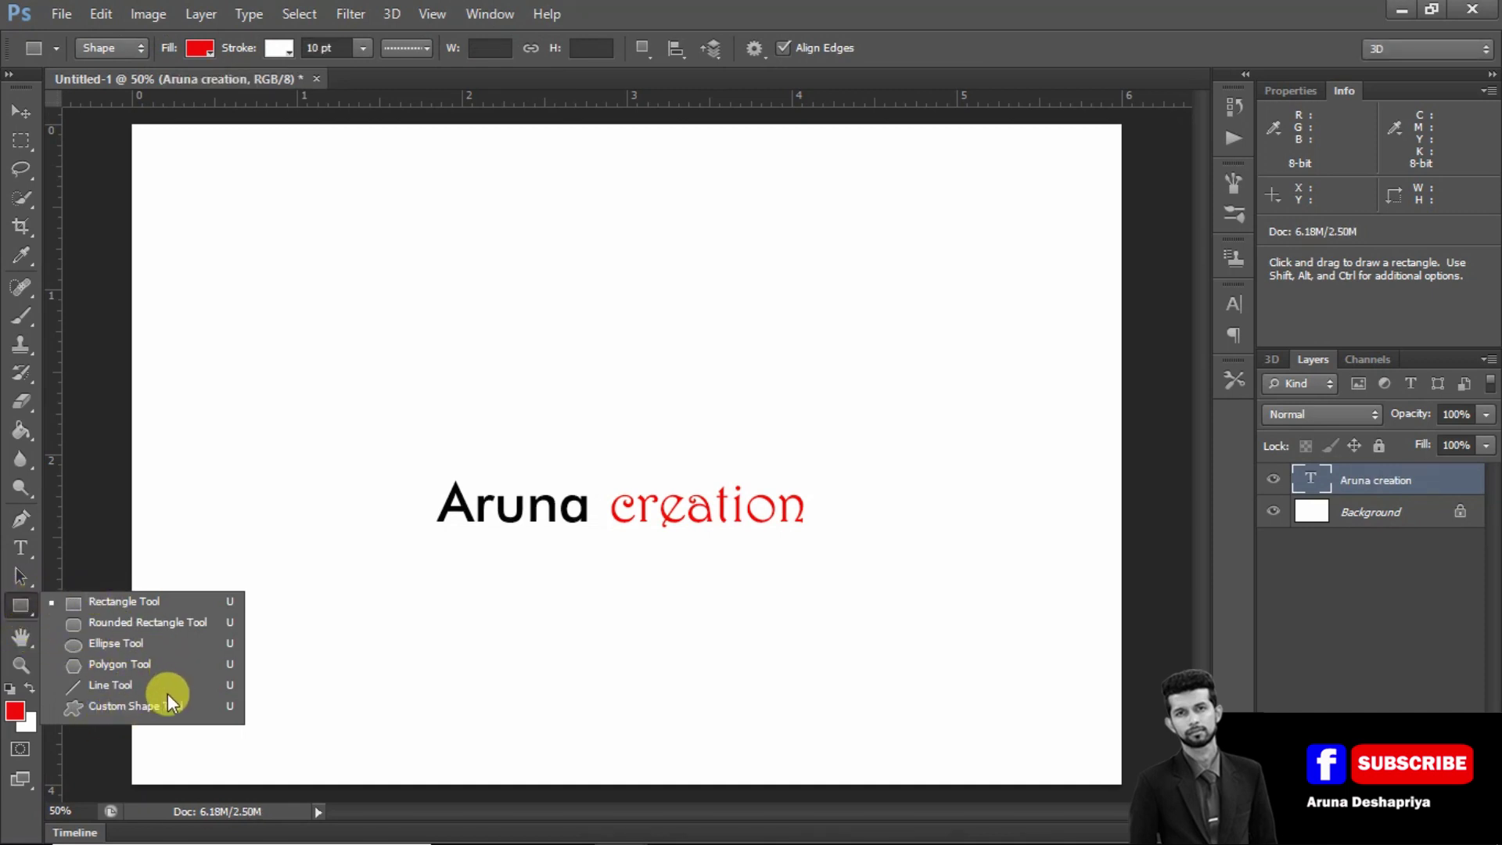
left_click(123, 704)
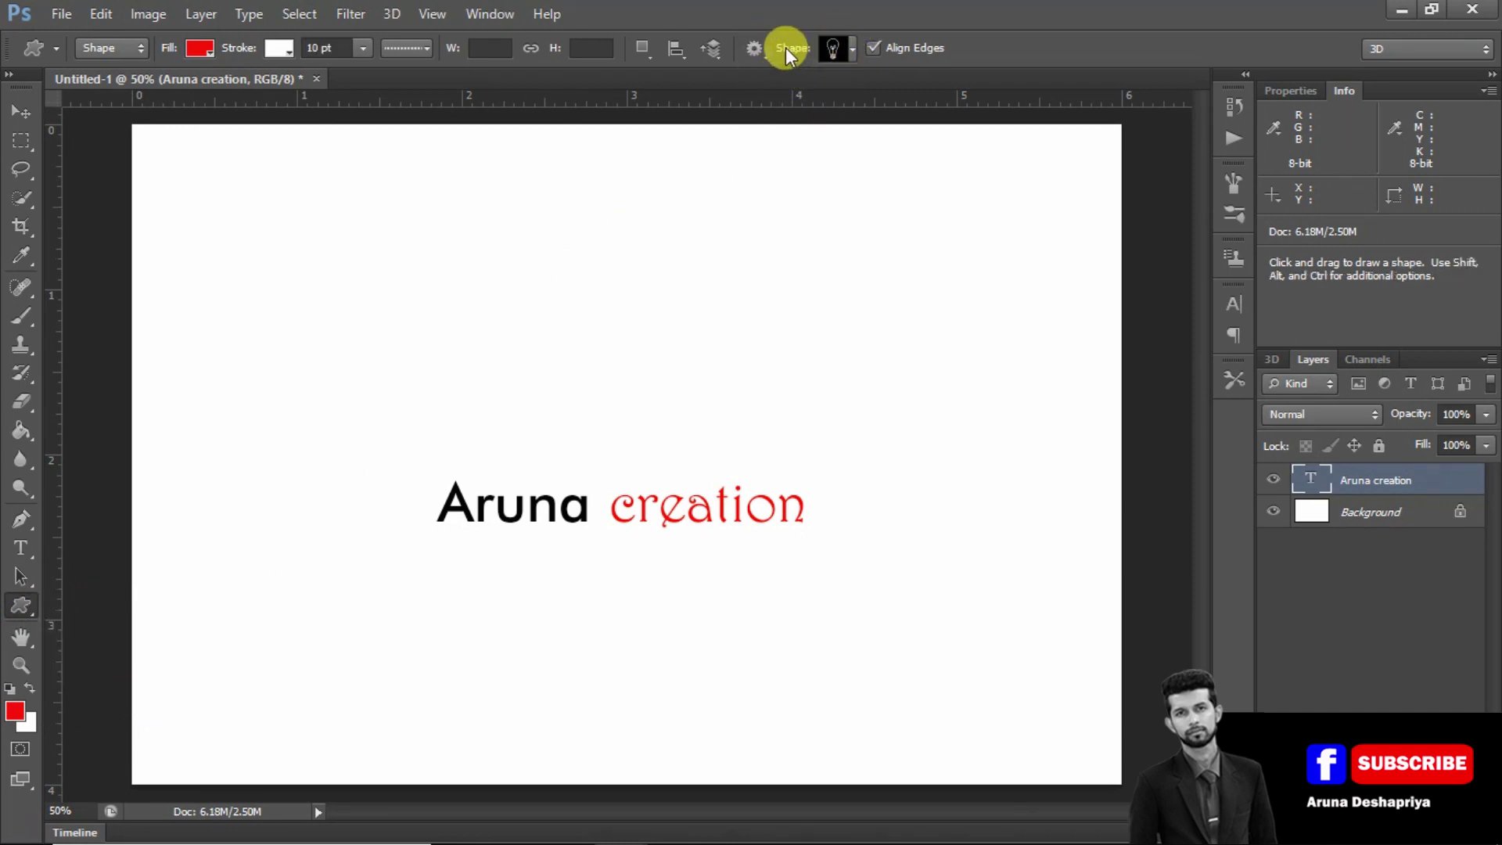
left_click(853, 47)
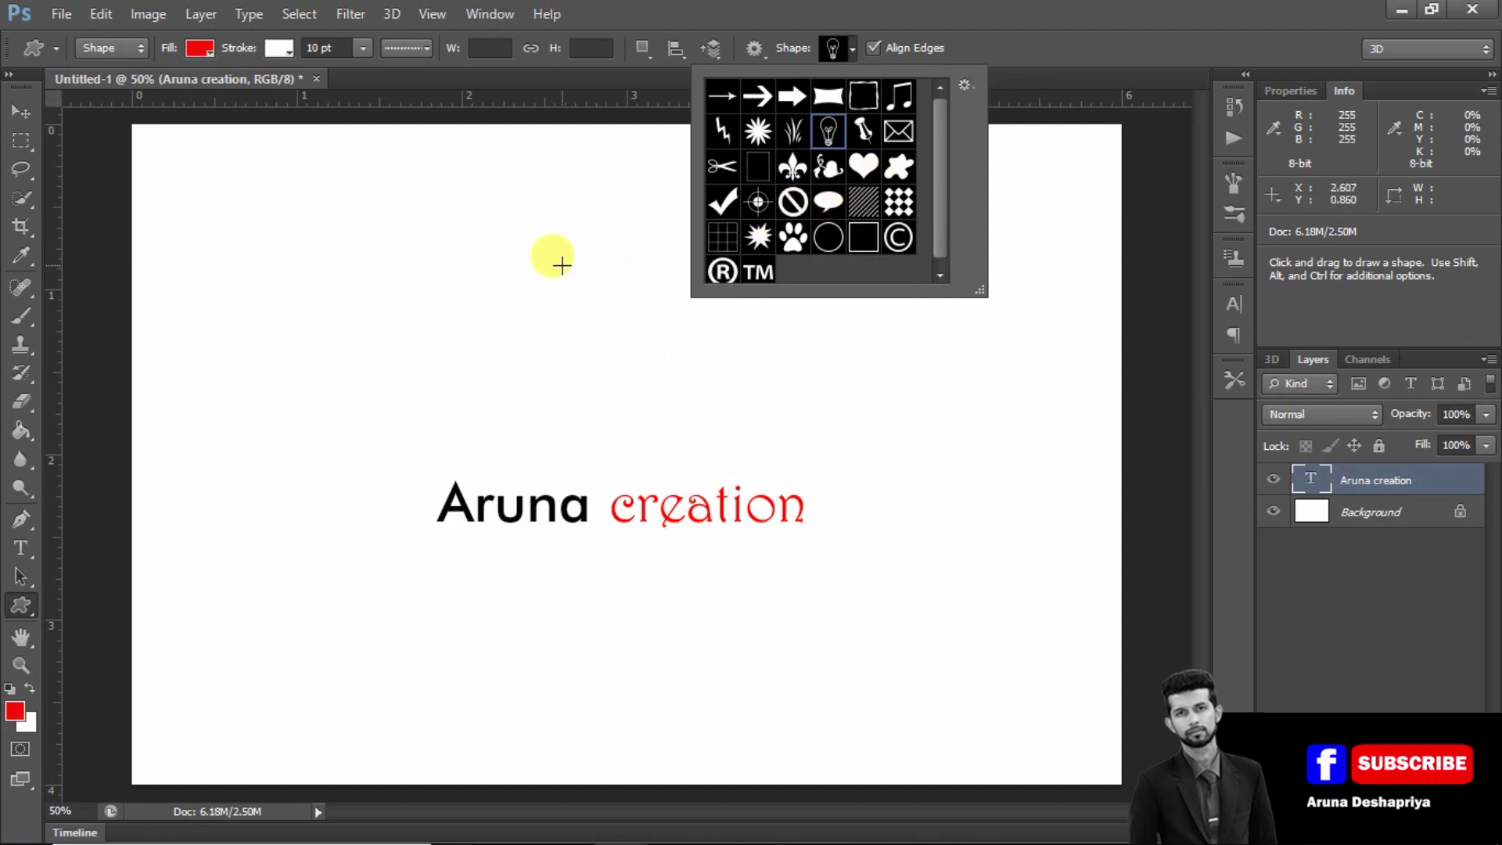
left_click_drag(550, 262, 671, 408)
Set the stroke colour of the light bulb shape to blue.
left_click(205, 48)
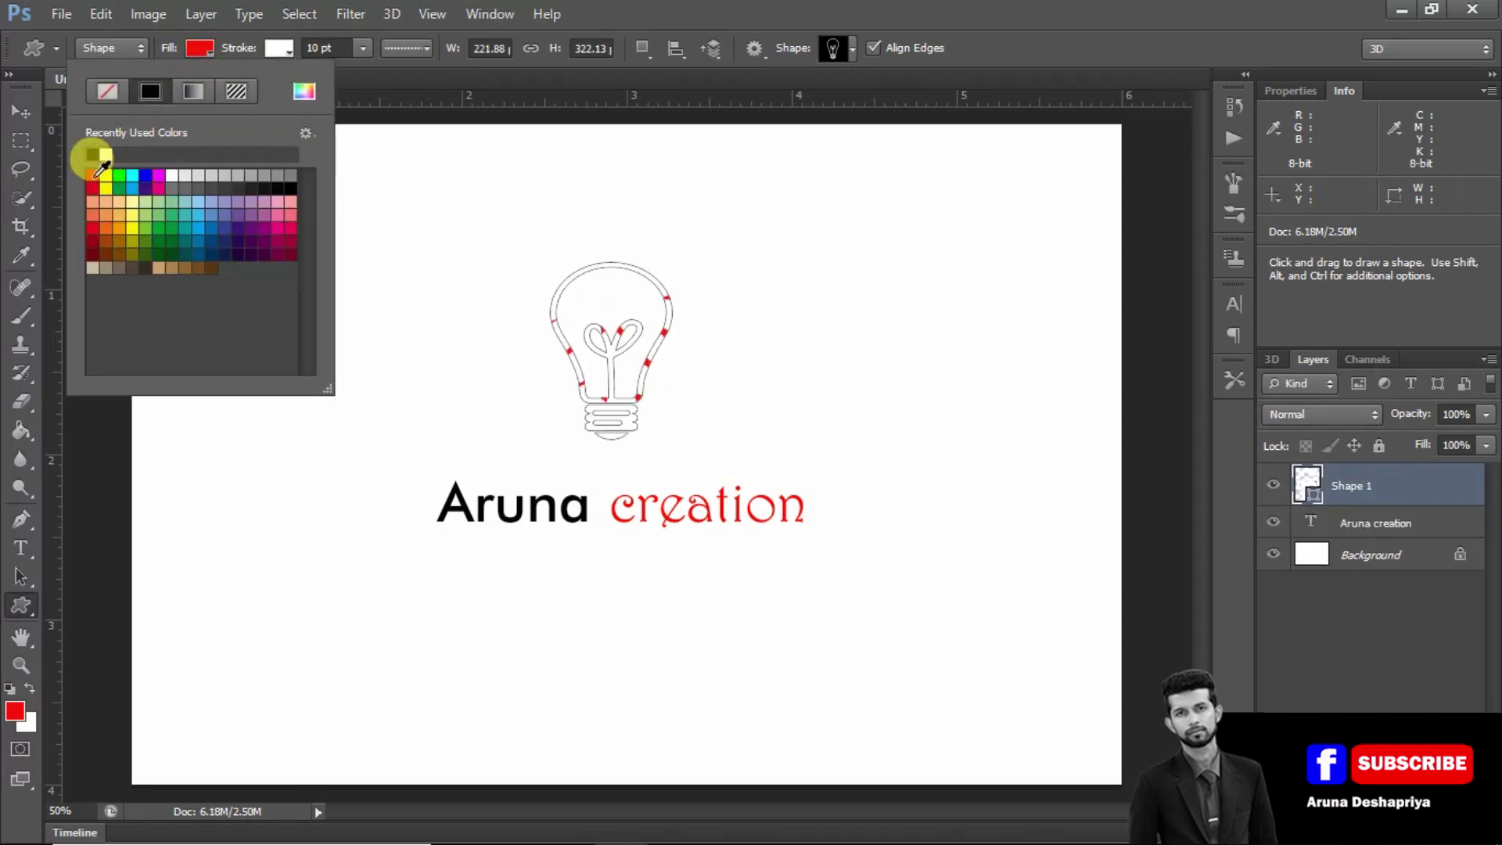
left_click(279, 48)
left_click(225, 175)
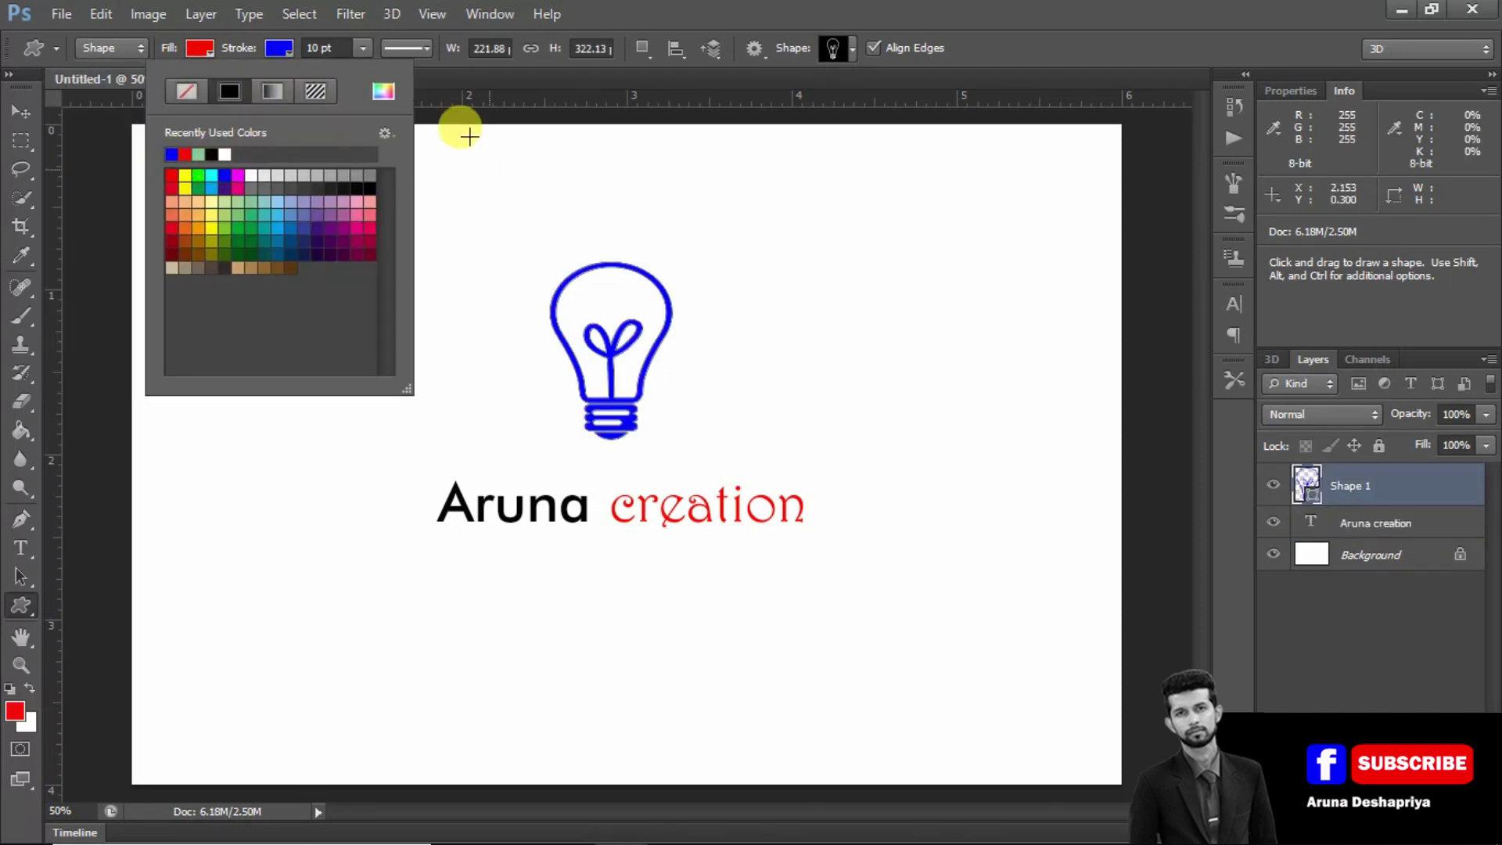
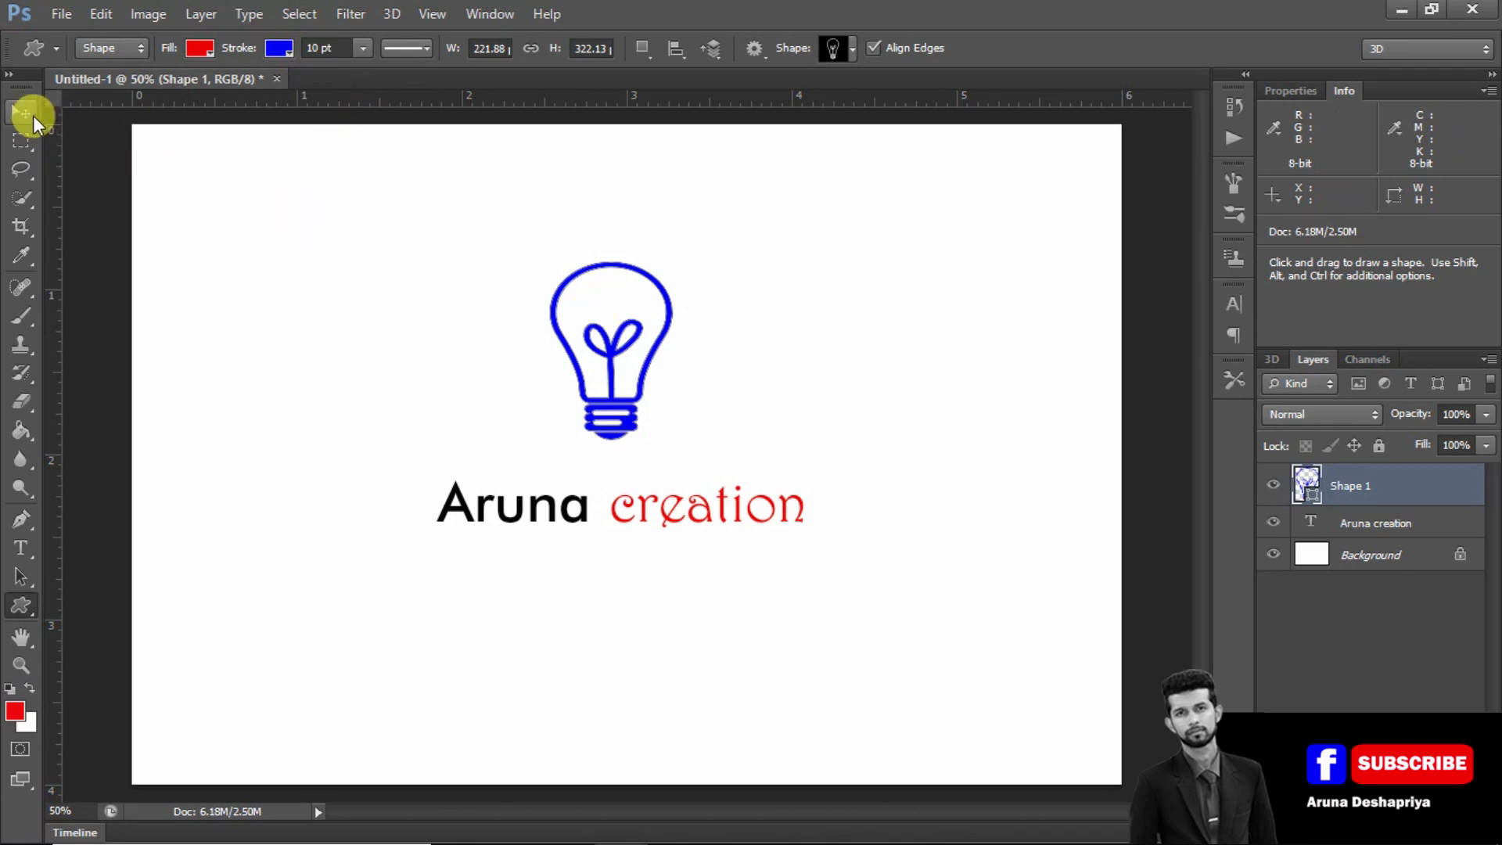
Move the light bulb to just left of the text and scale it down to a little over half its size.
left_click_drag(573, 335, 367, 423)
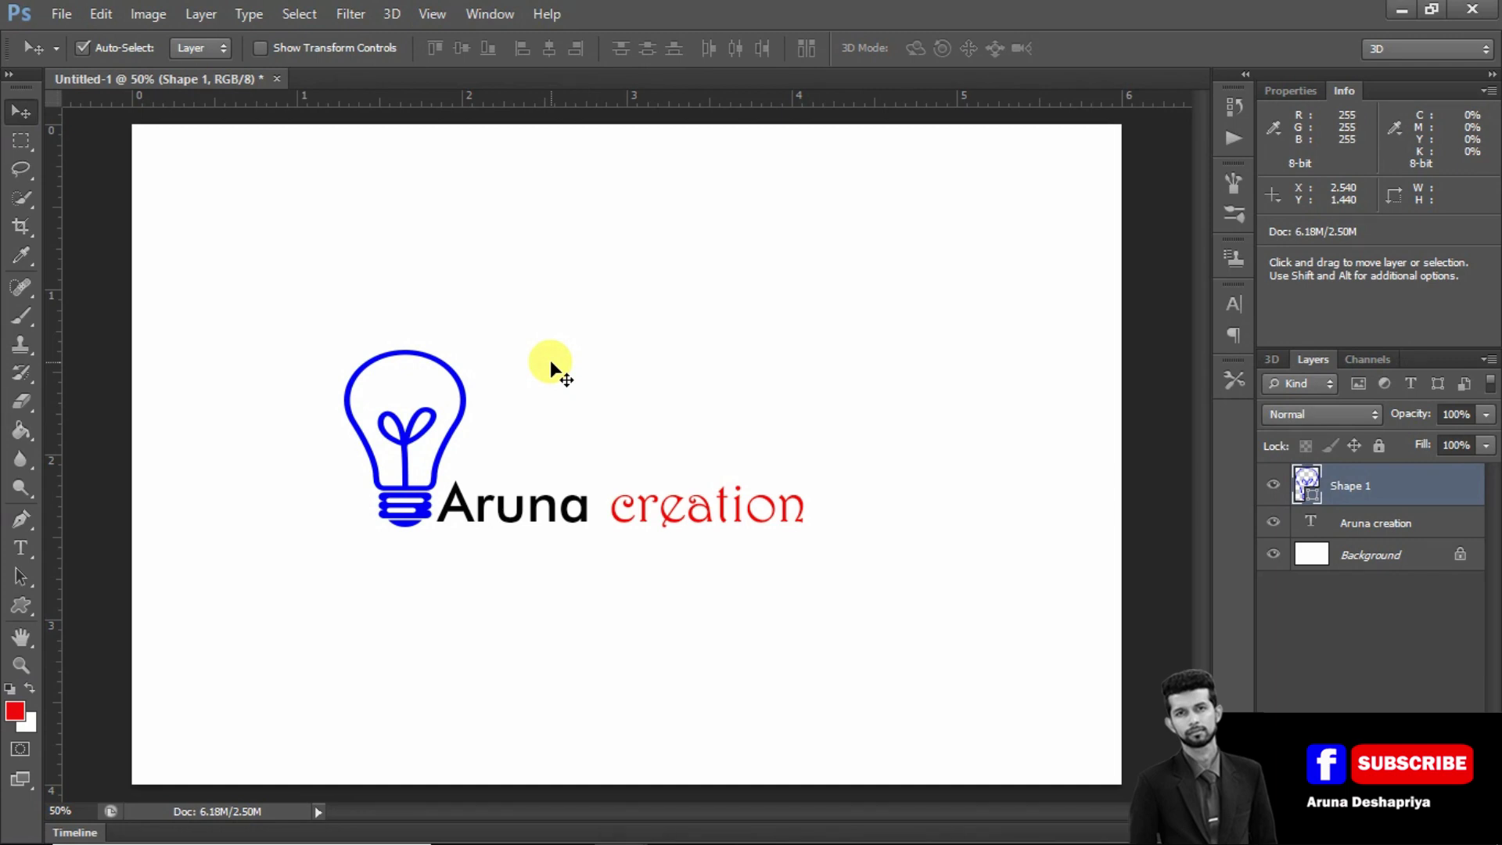
key("ctrl+t")
left_click_drag(344, 350, 410, 455)
key("Return")
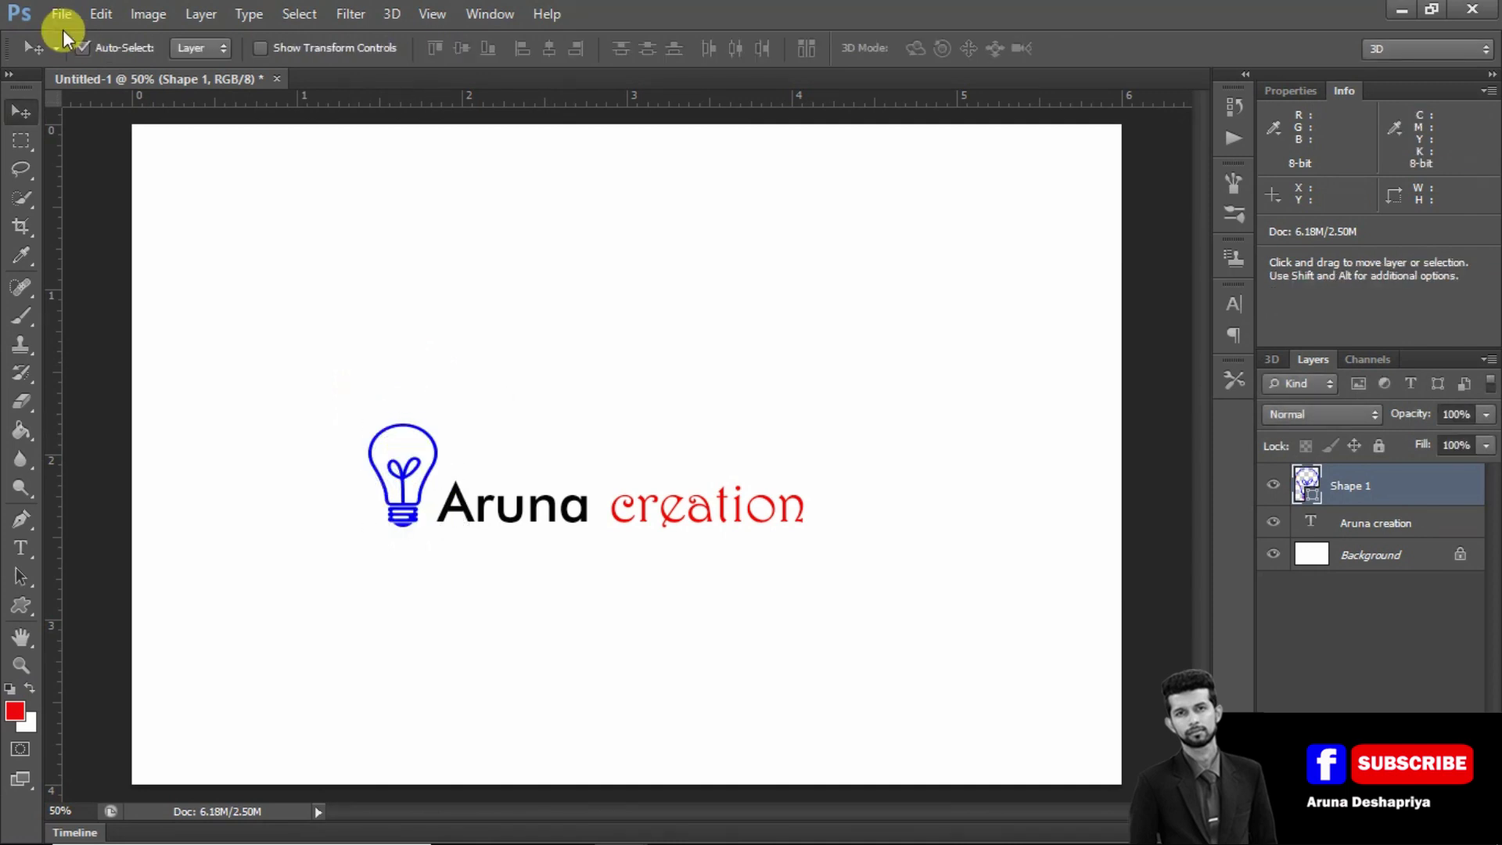
Open the photo fb2 from the Desktop as a separate document.
left_click(63, 15)
left_click(81, 61)
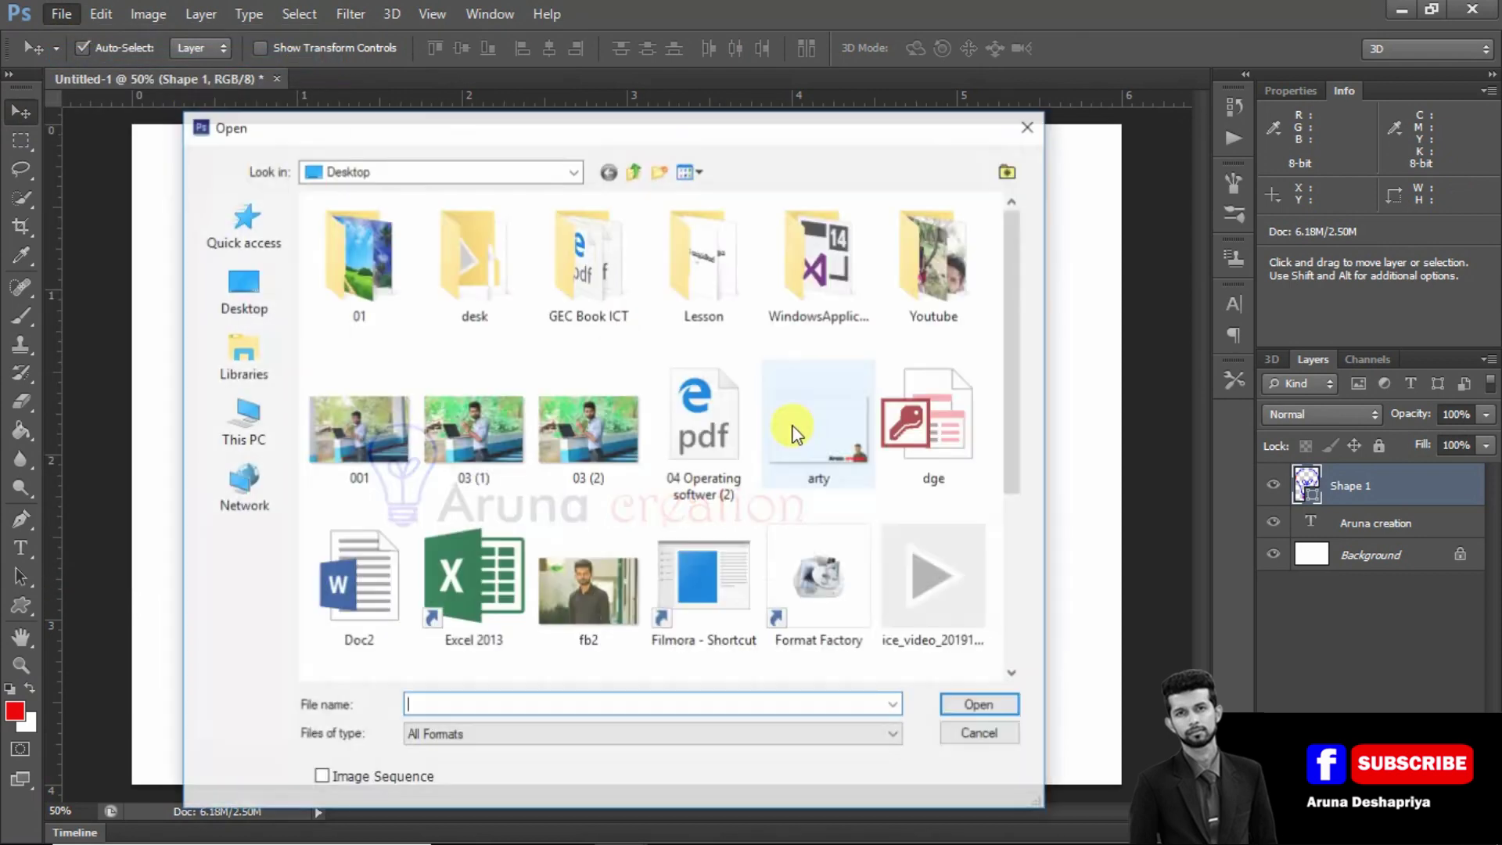
left_click(619, 415)
scroll(619, 413, "down", 4)
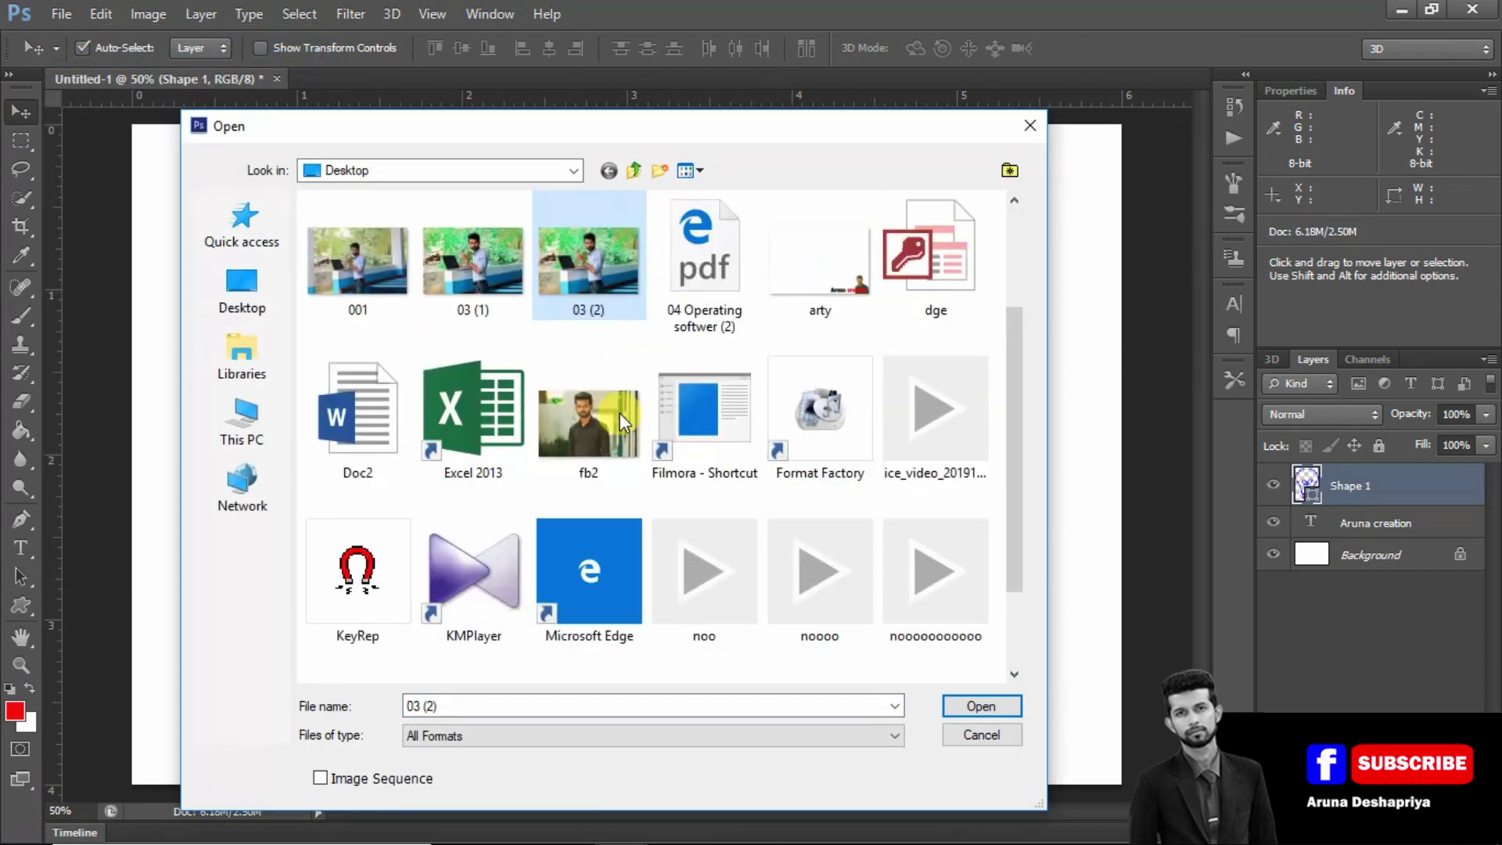
scroll(620, 413, "up", 4)
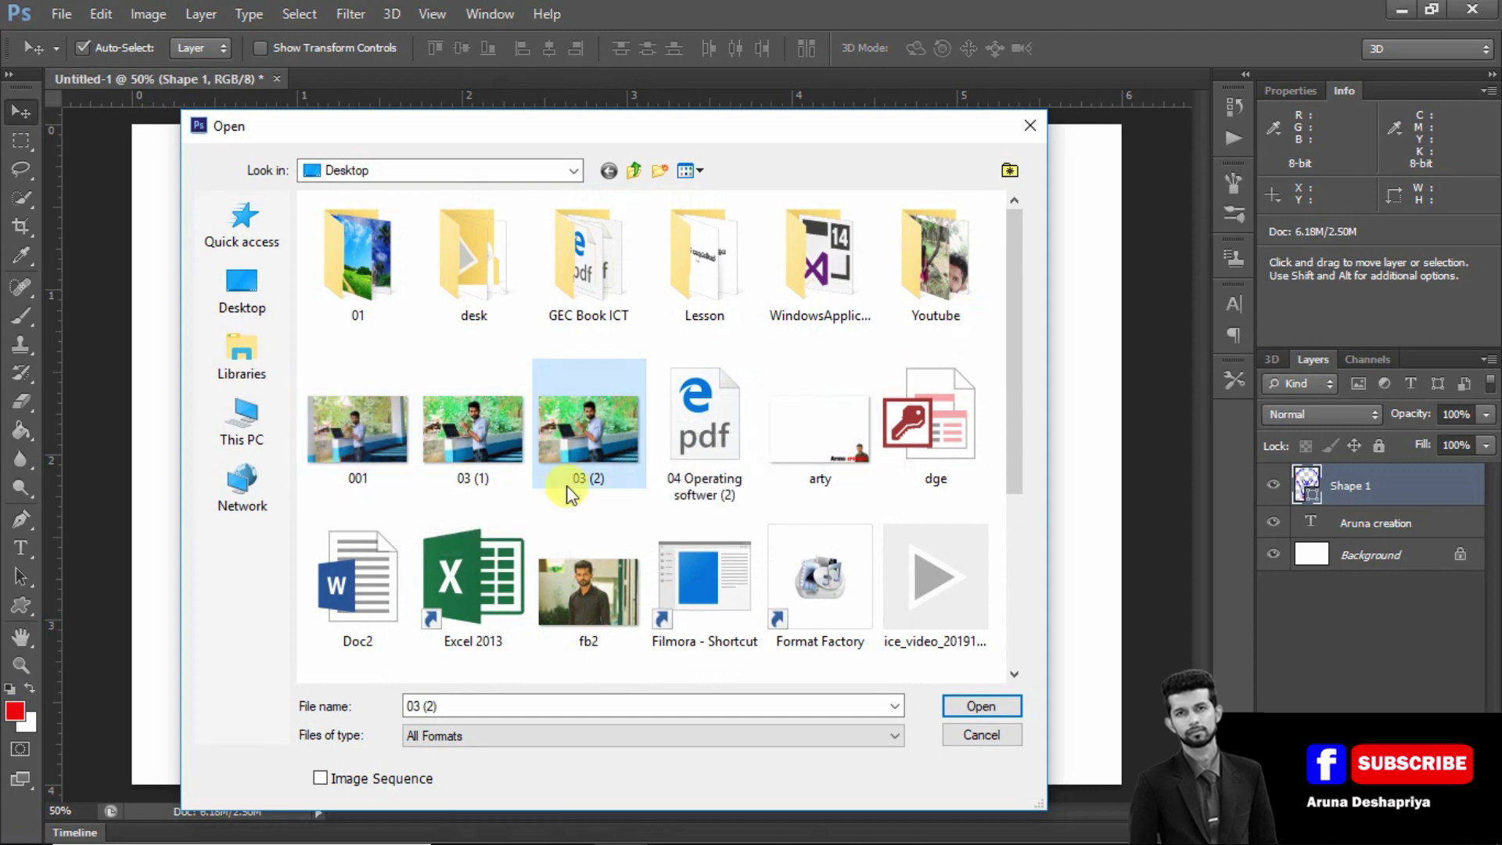
double_click(592, 597)
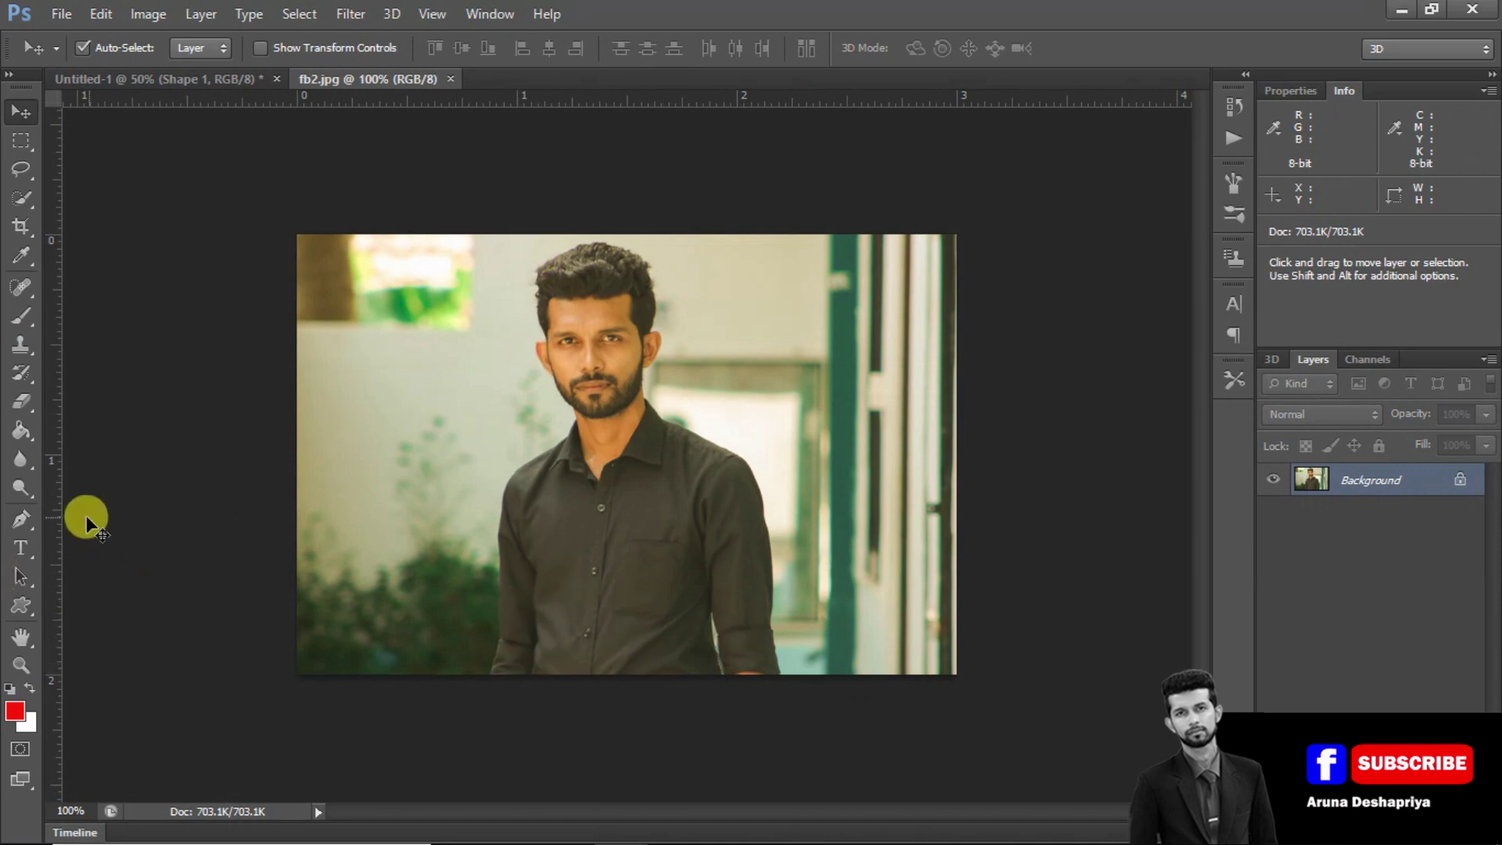
Start a Pen tool path at the photo's lower edge and trace the outer edge of the man's left-hand sleeve up towards the shoulder.
left_click(21, 519)
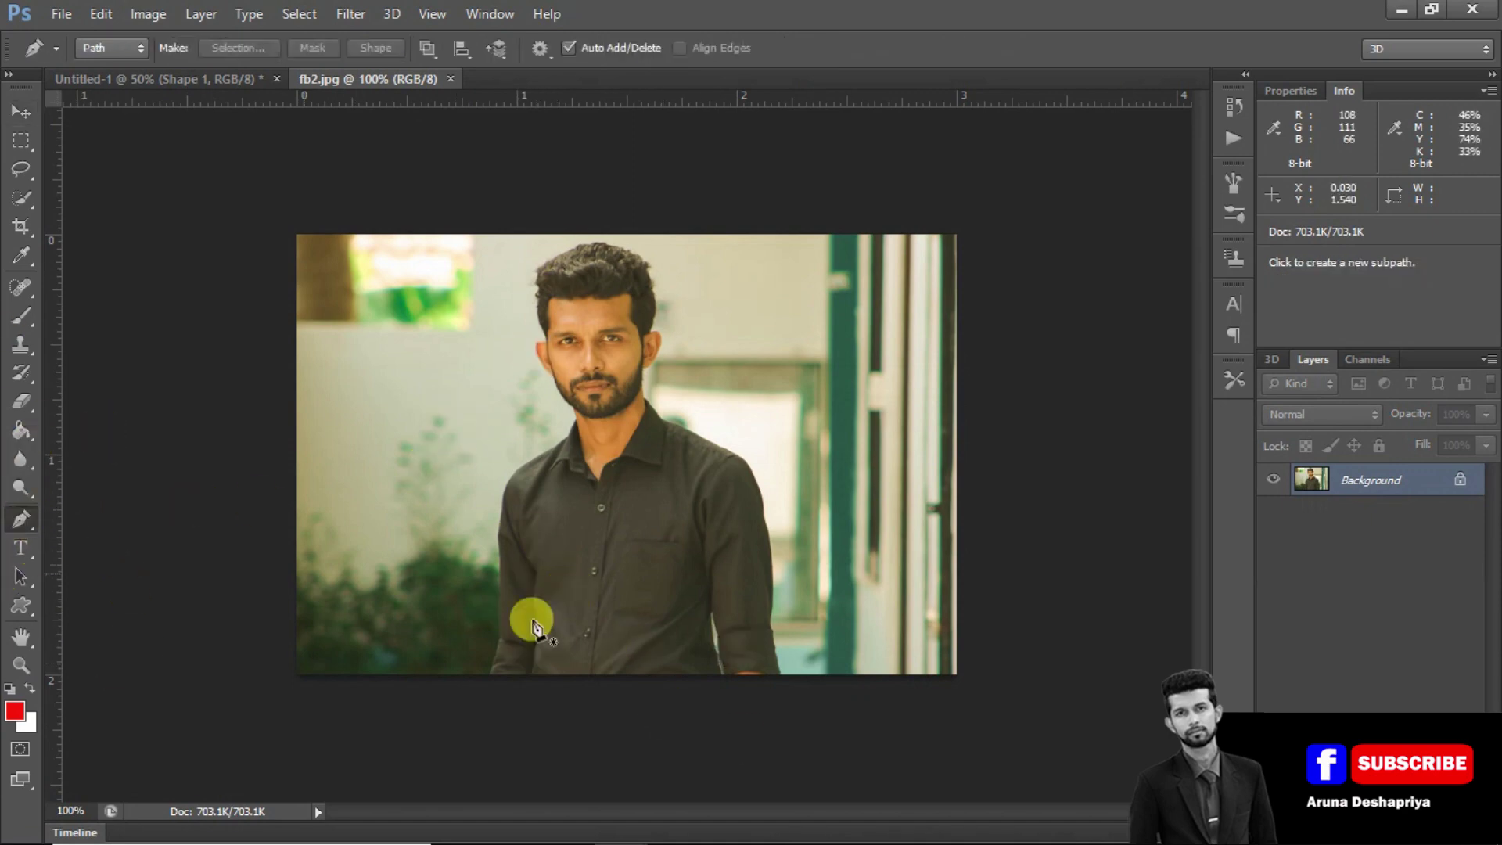
left_click(493, 671)
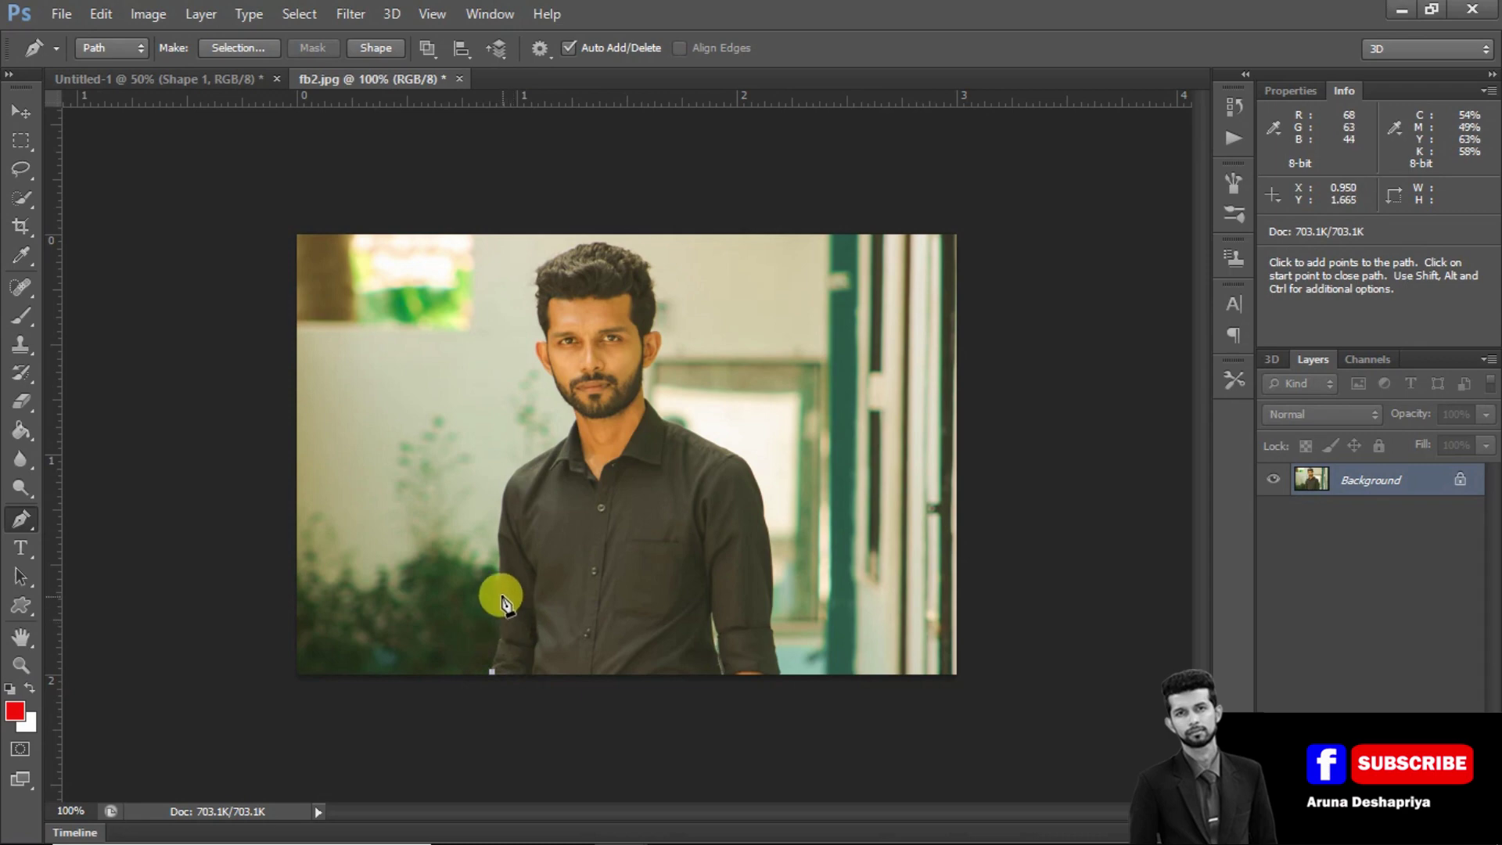
left_click(501, 626)
left_click_drag(503, 591, 502, 580)
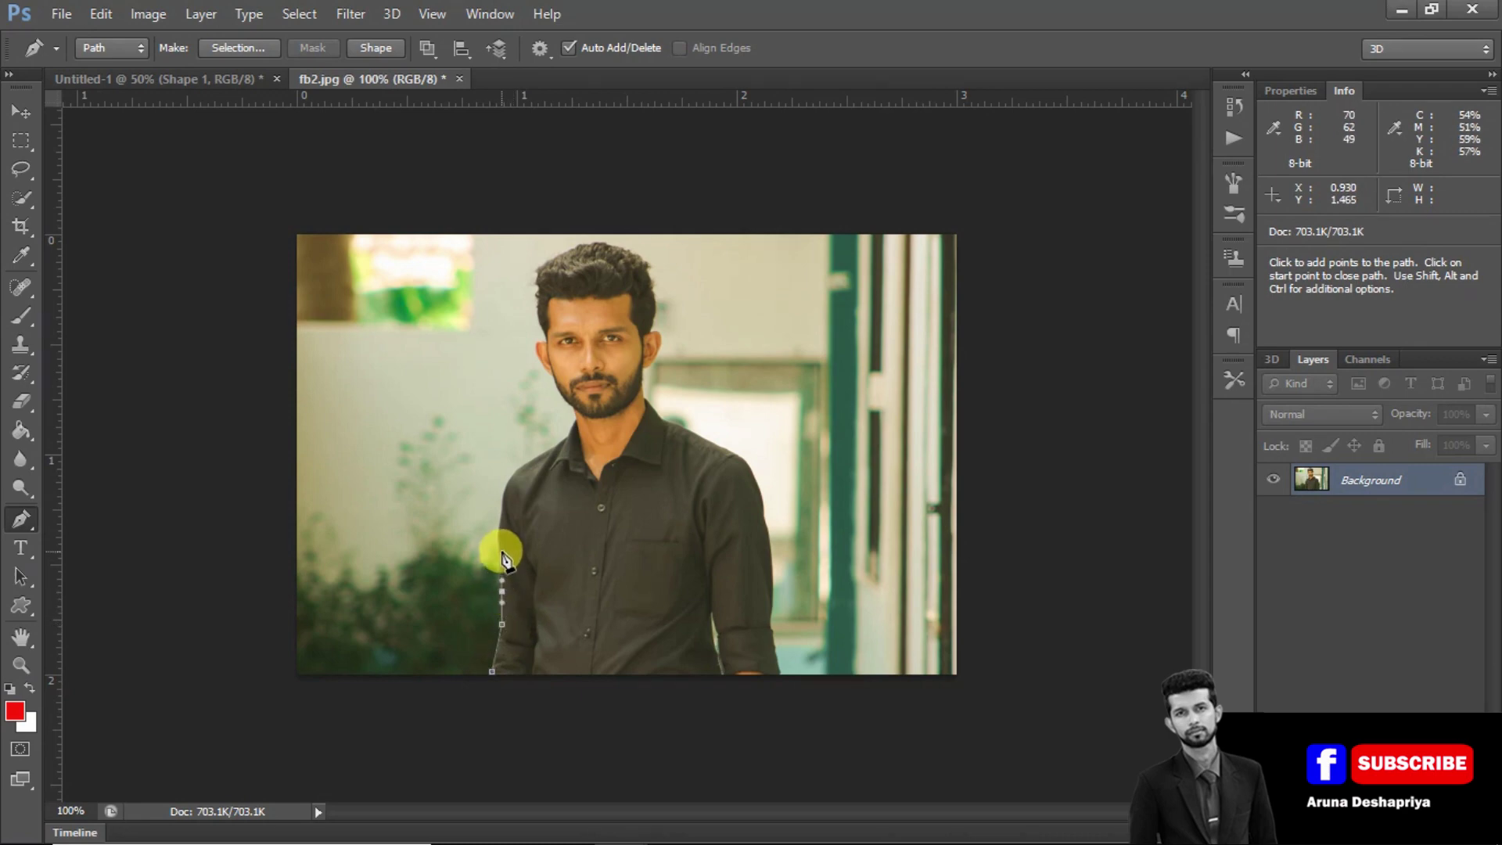
left_click(501, 544)
left_click_drag(499, 510, 499, 496)
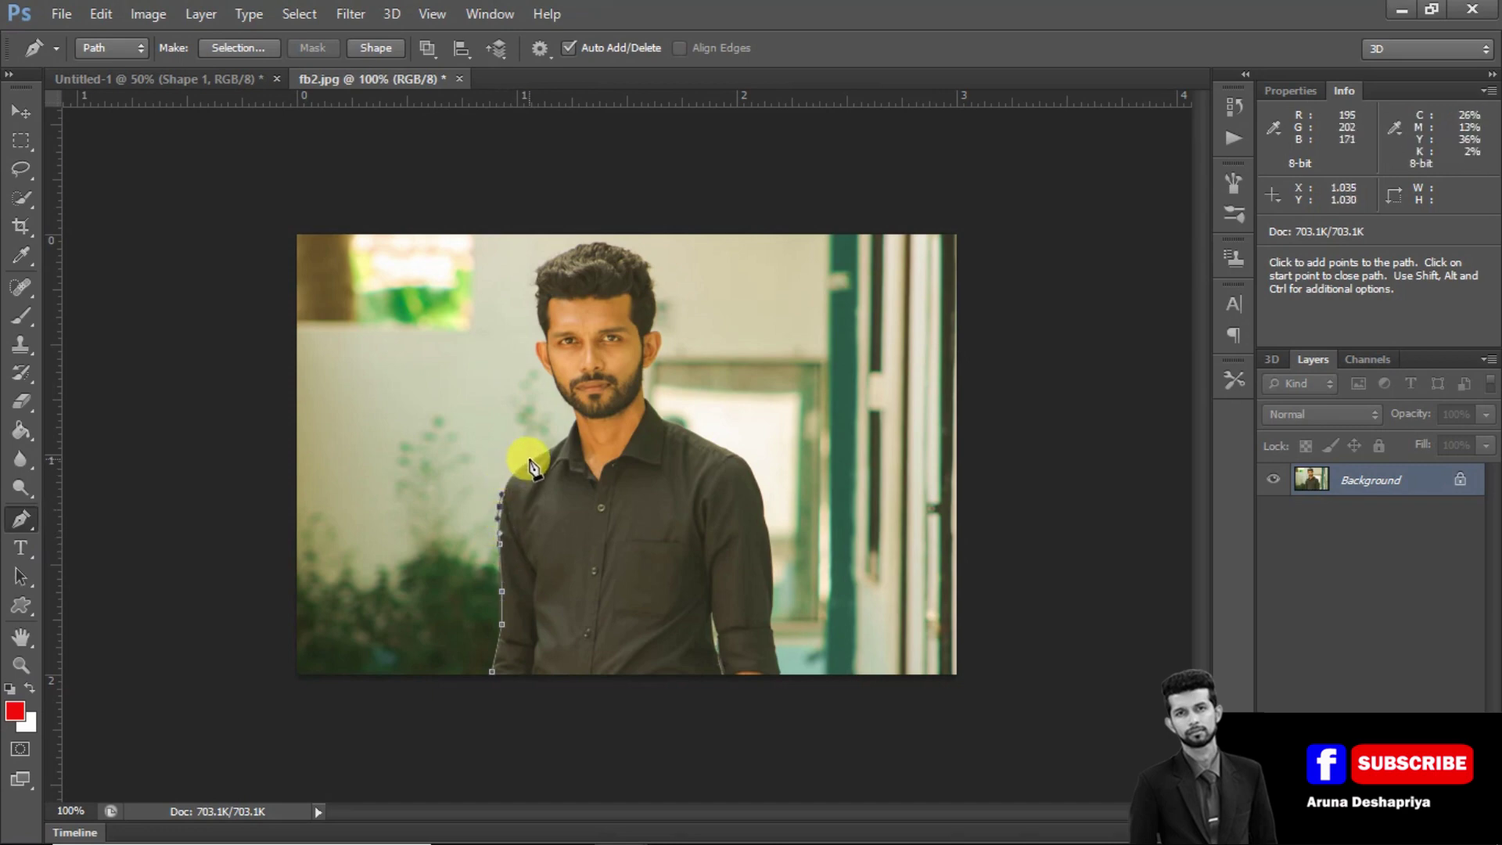
Continue the path around the man's shoulders, neck, head and other arm, and close it at the starting point.
key("ctrl+plus")
key("ctrl+plus")
left_click(446, 423)
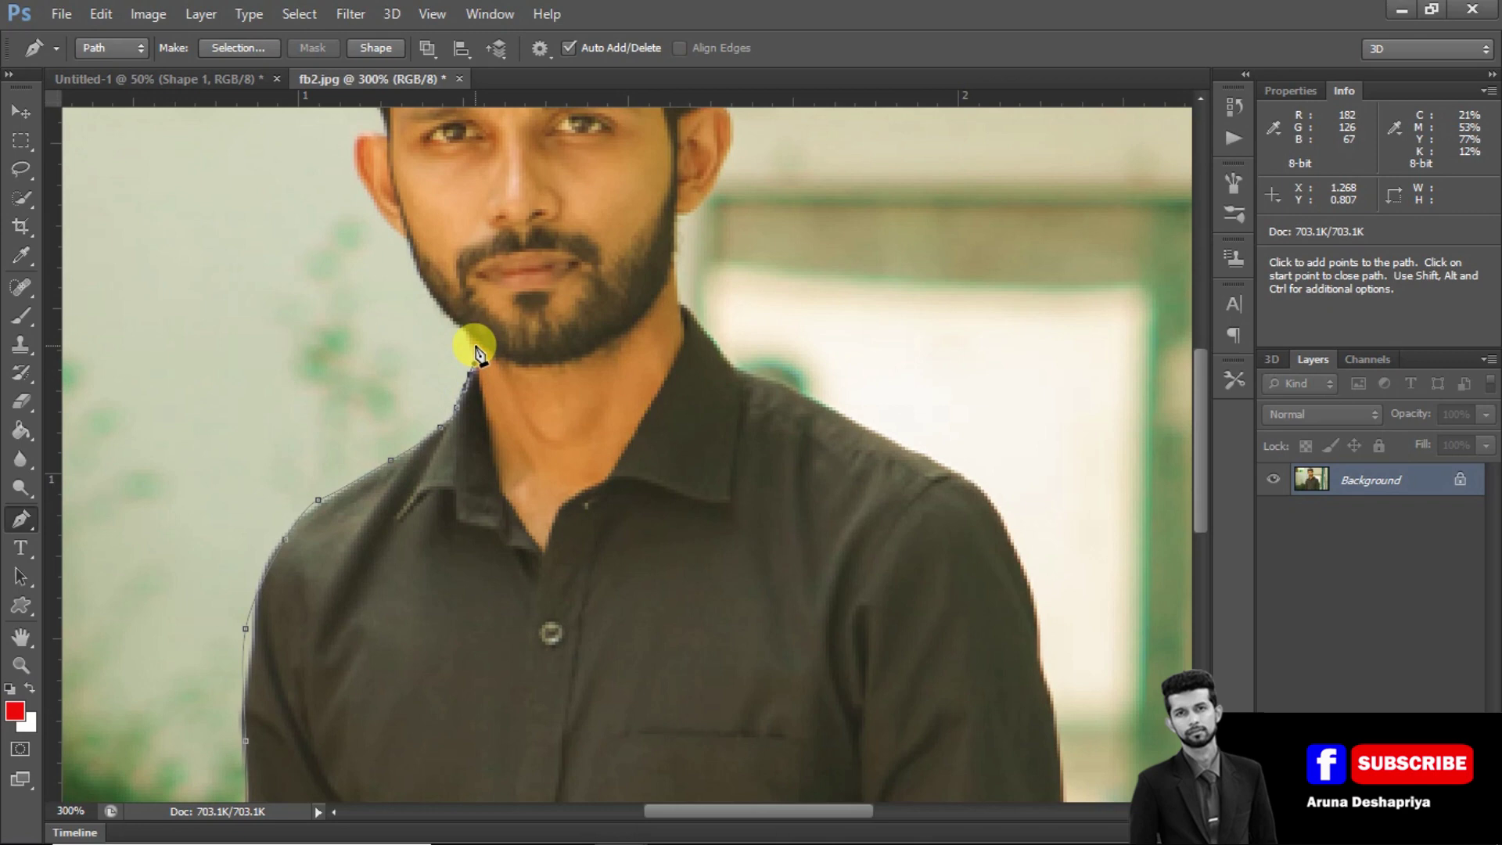
left_click_drag(463, 335, 404, 253)
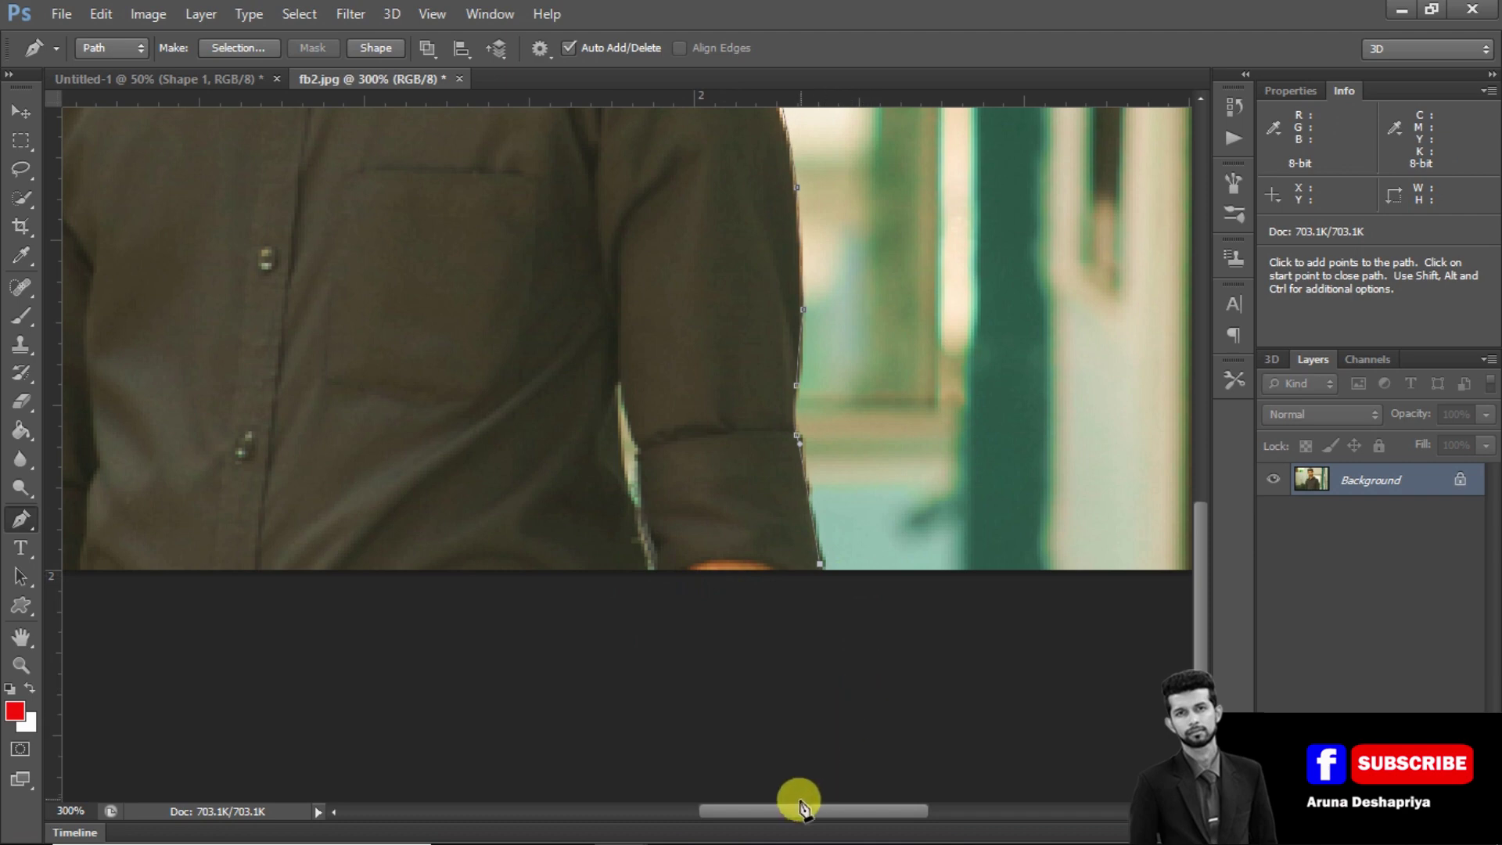
left_click_drag(774, 814, 705, 814)
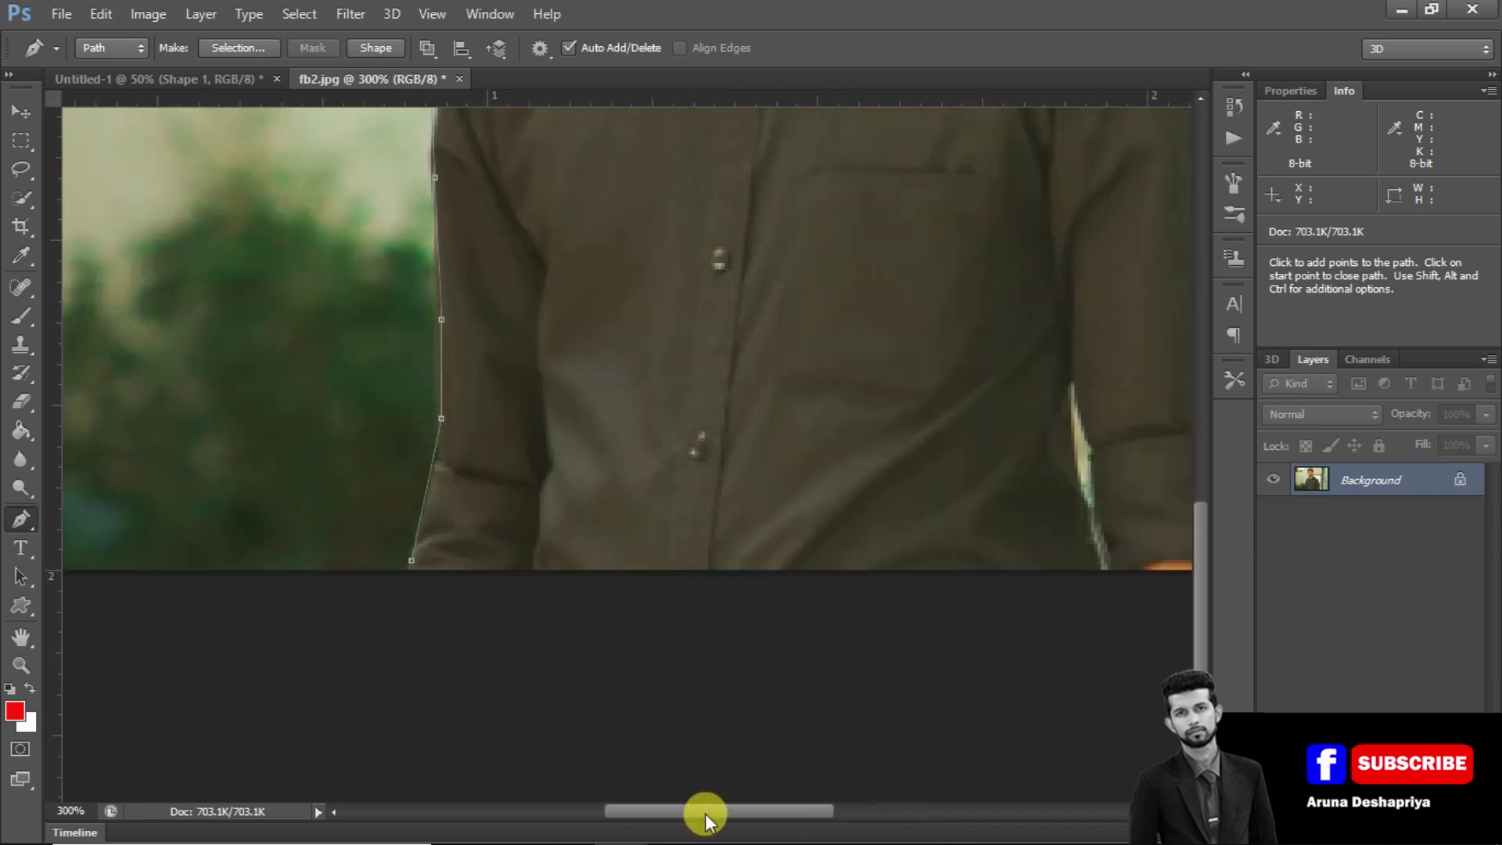
left_click(410, 564)
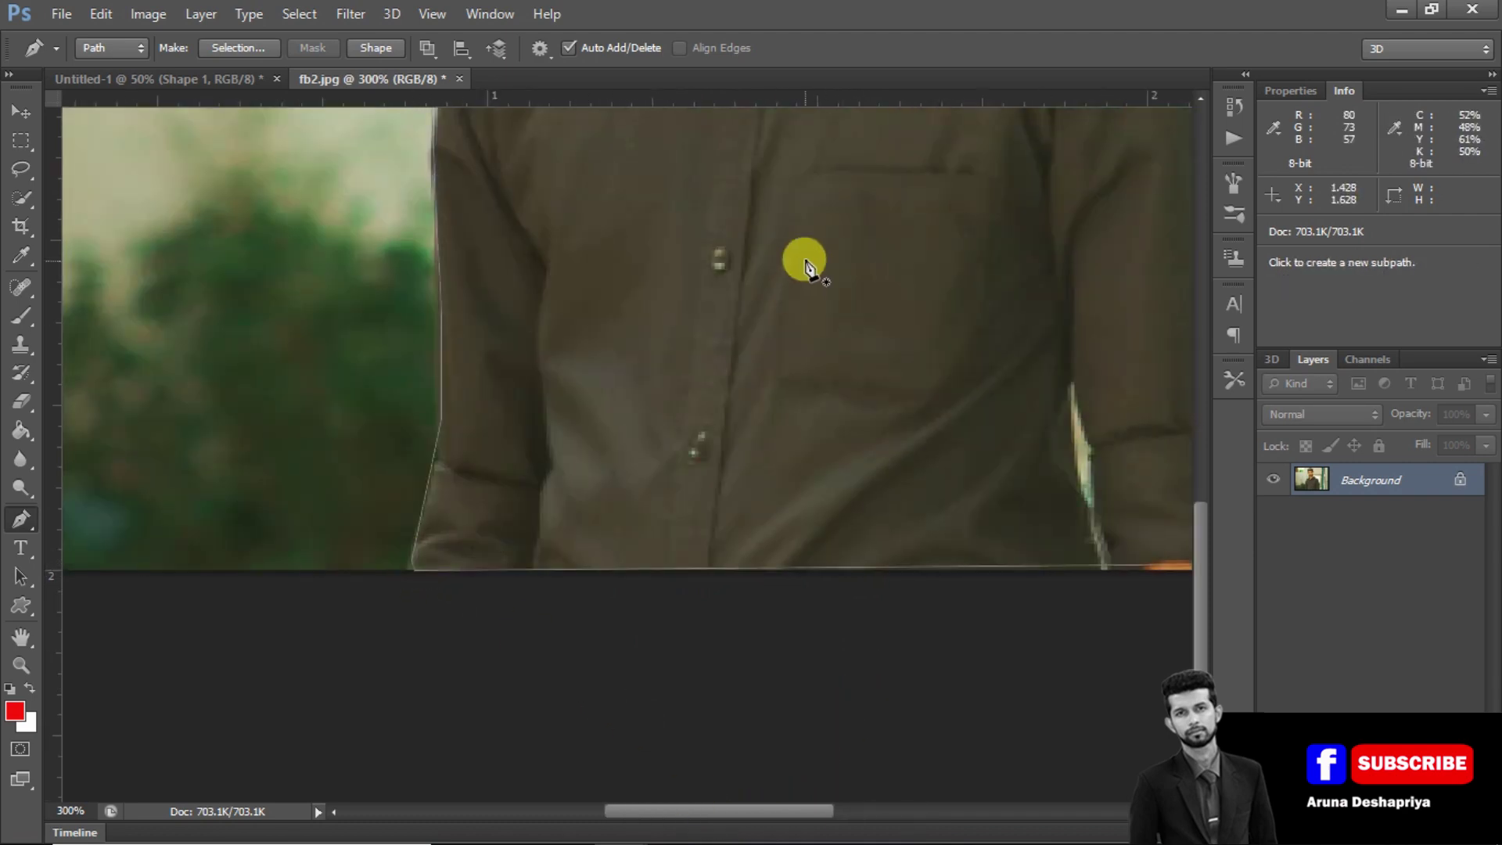
Convert the closed path around the man into a selection.
scroll(734, 179, "up", 3)
scroll(734, 178, "up", 4)
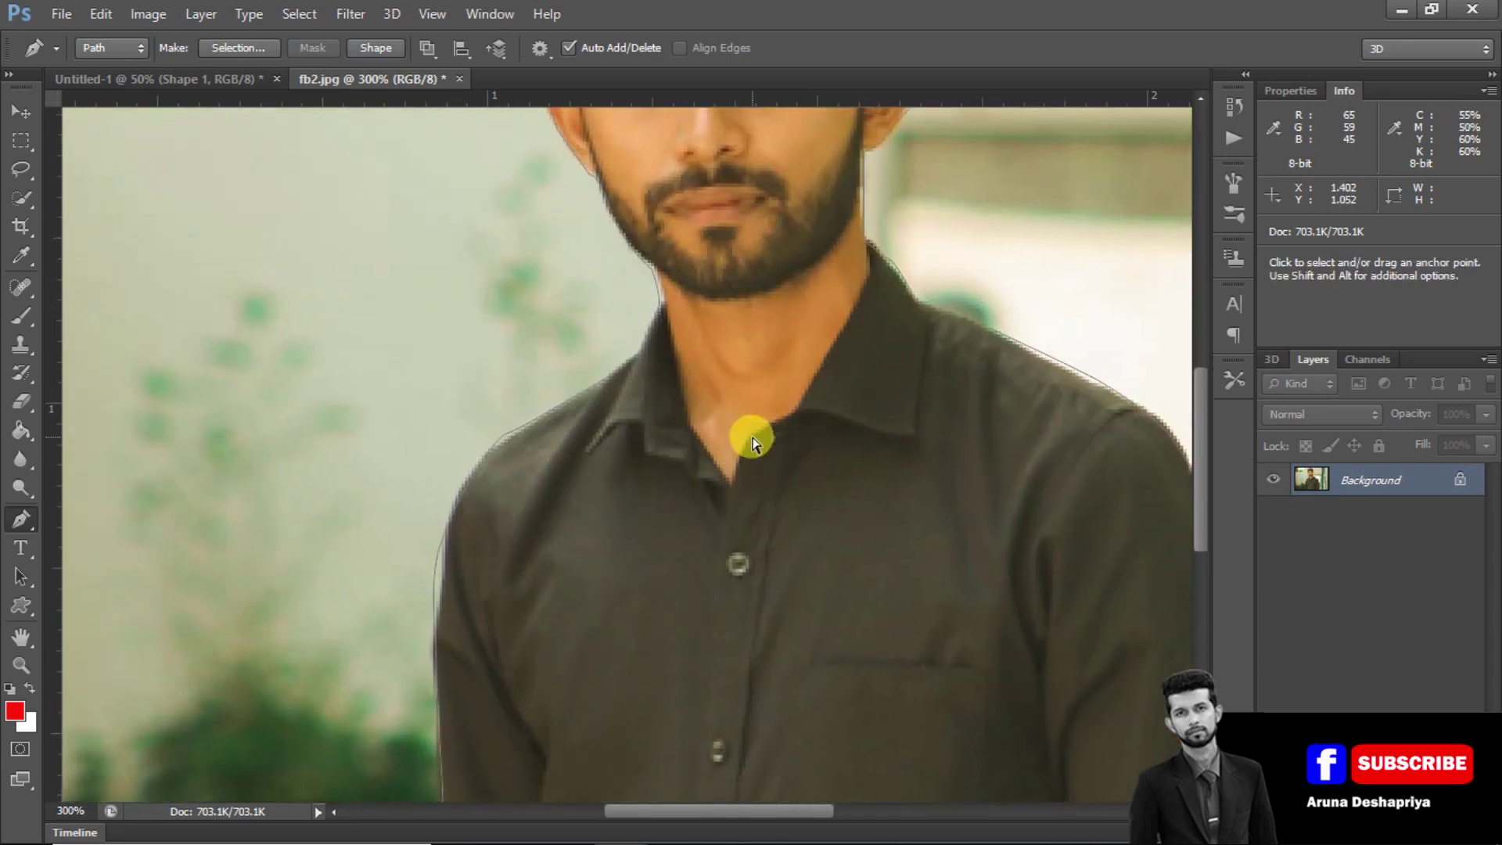
key("ctrl+1")
right_click(608, 477)
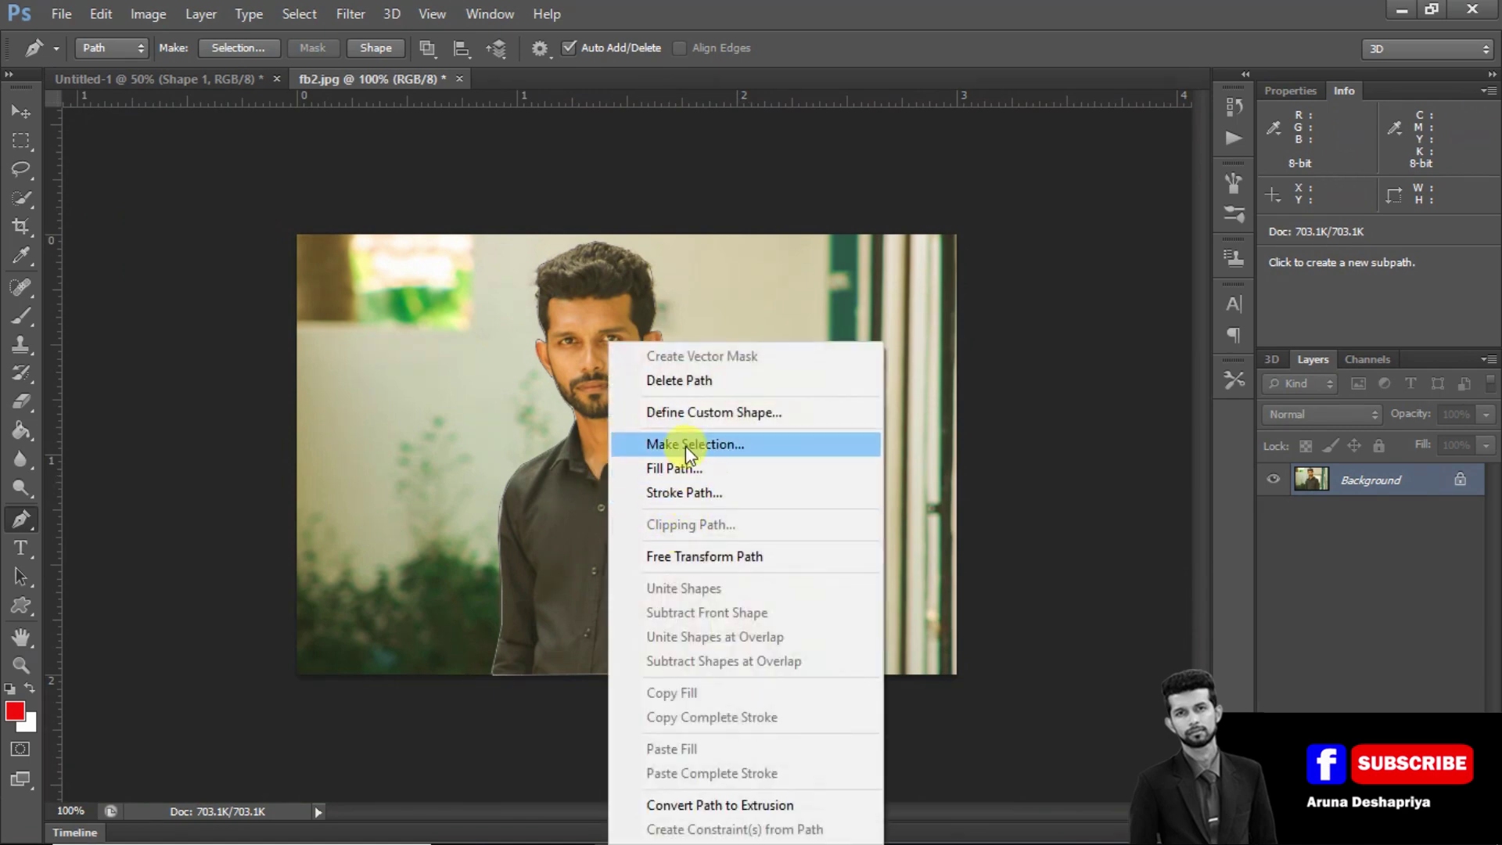
left_click(686, 446)
key("Return")
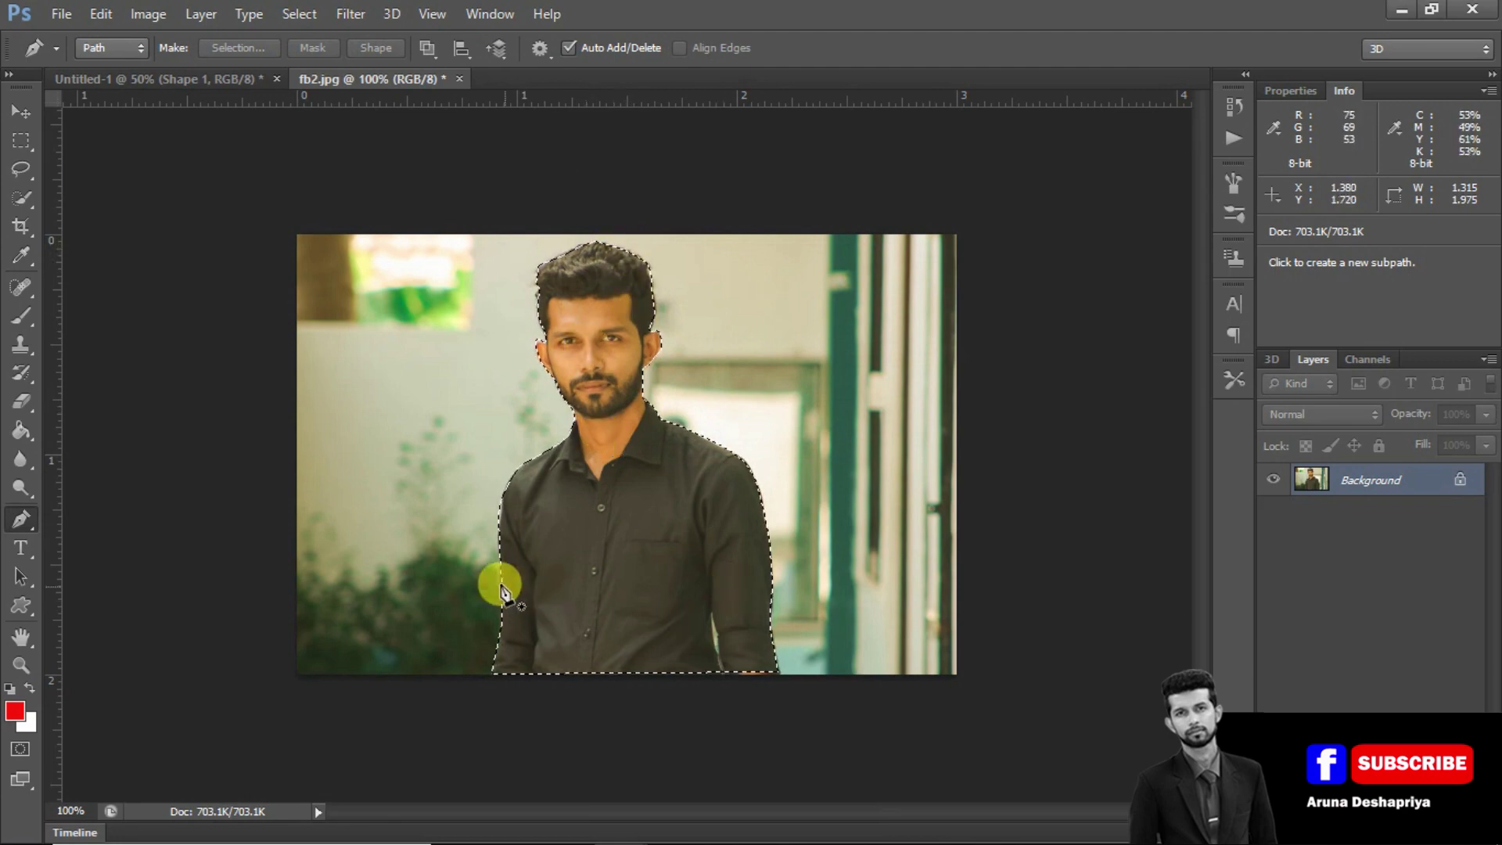
Copy the selected man into the Untitled-1 document and place him just right of the word "creation".
left_click(24, 167)
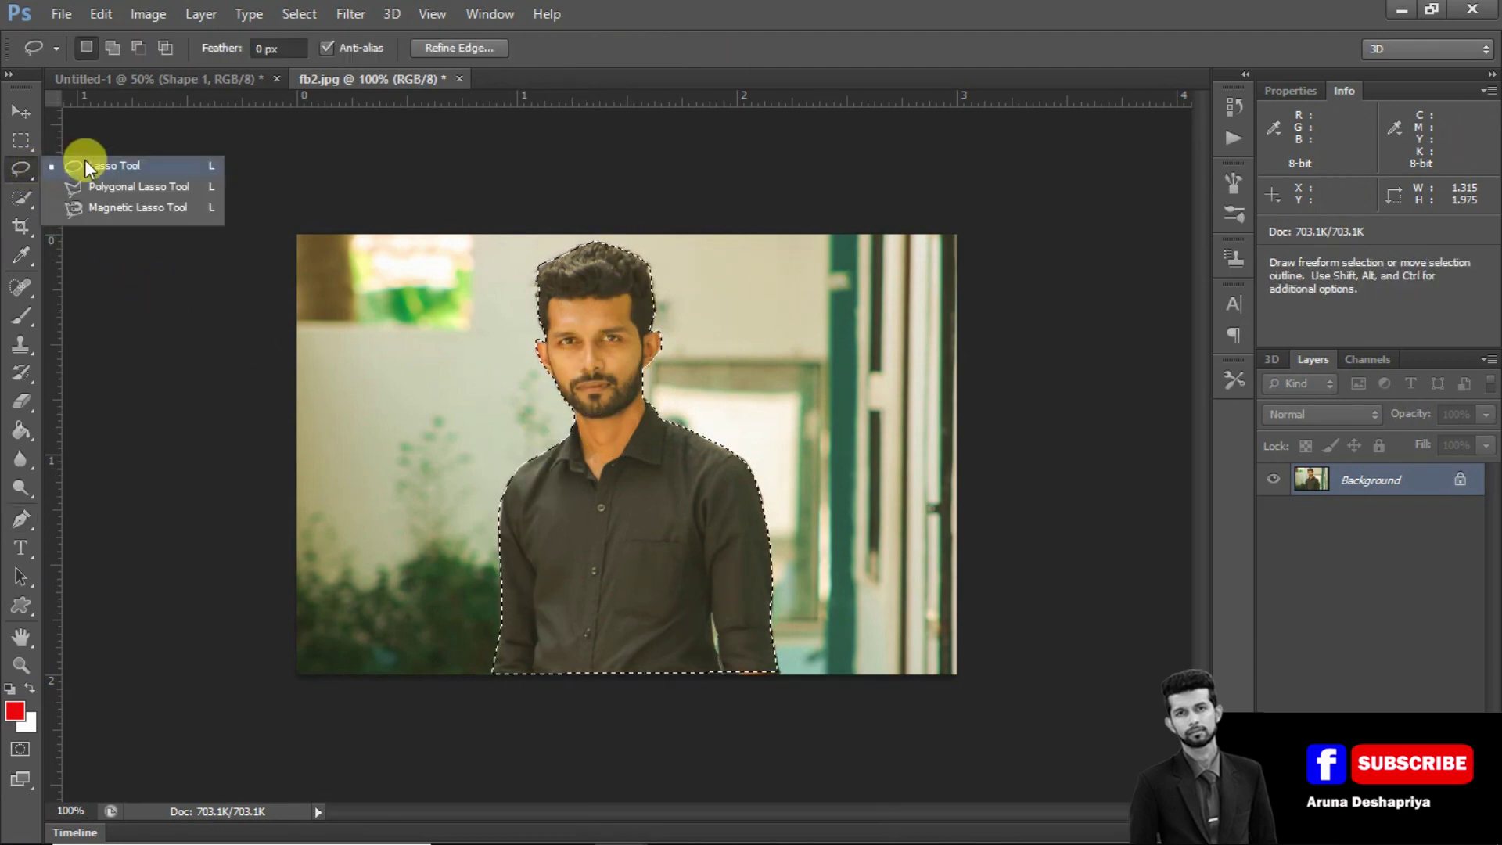
left_click(18, 166)
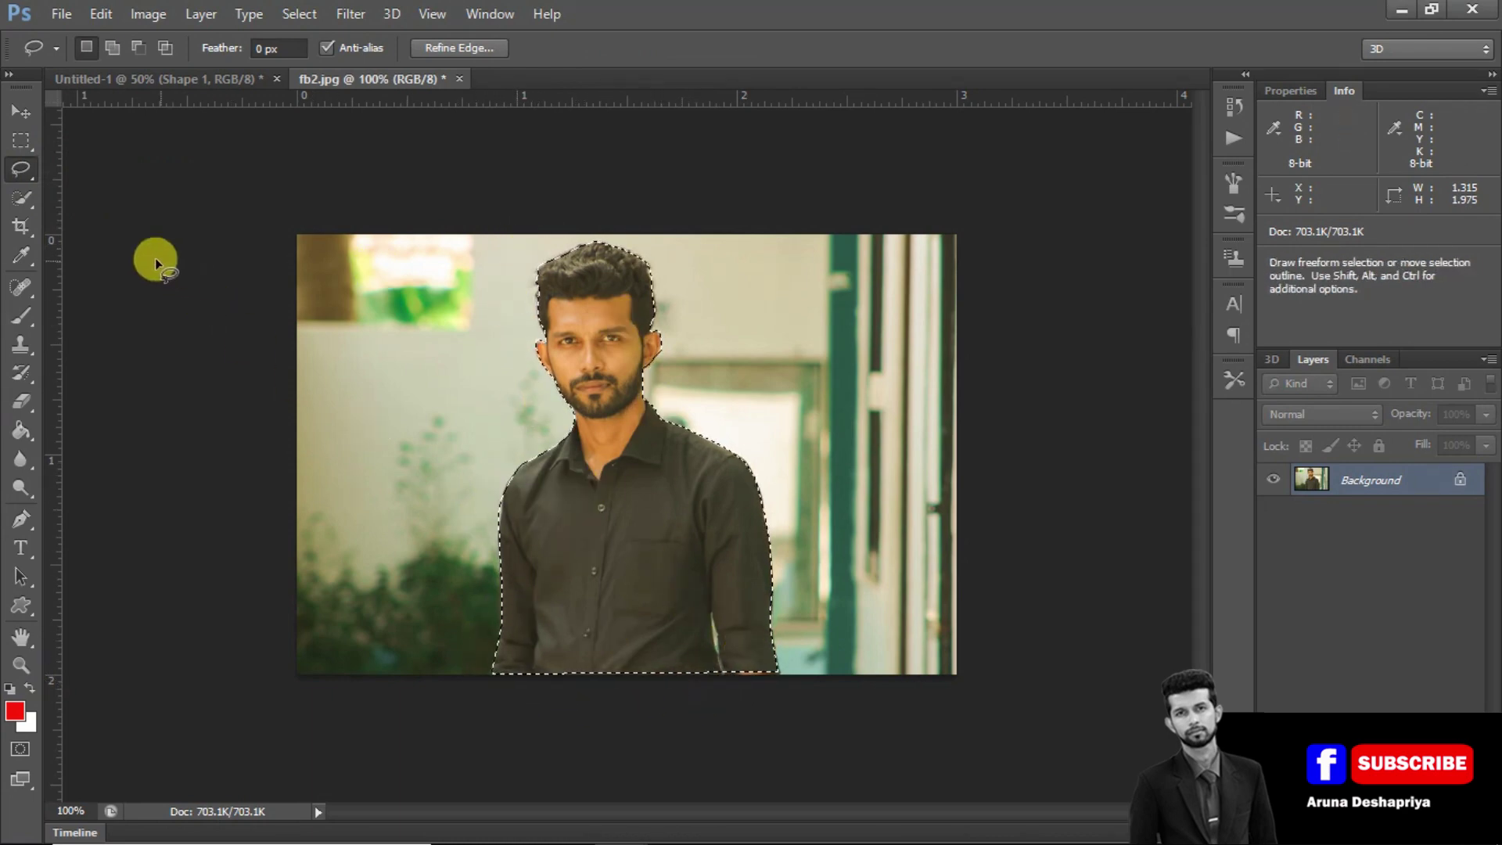
left_click(27, 111)
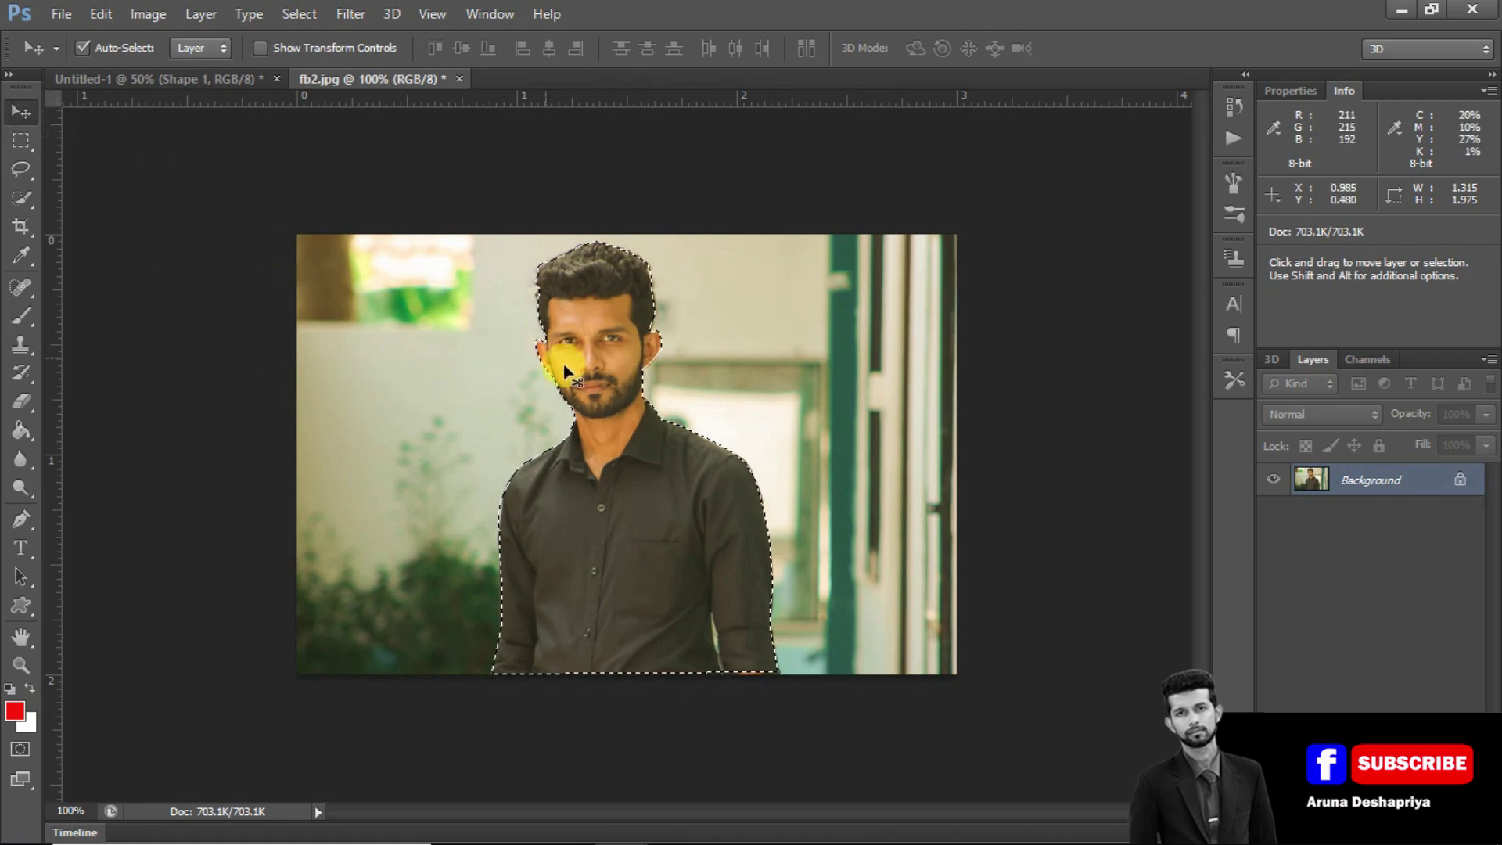
left_click_drag(590, 329, 860, 393)
left_click_drag(838, 485, 879, 516)
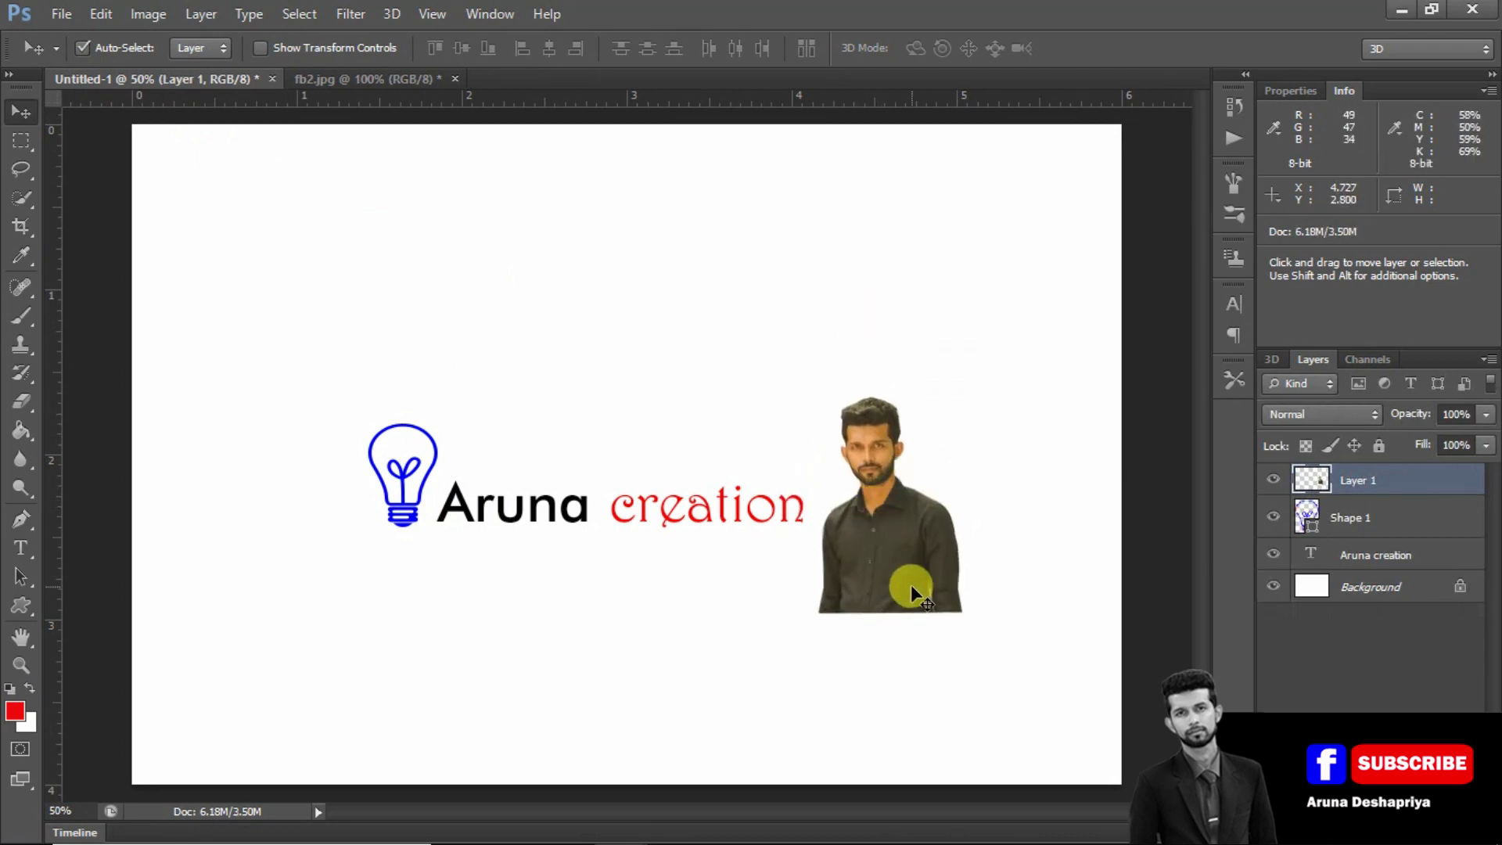
Scale the man's cutout to about 65%, set its base level with the text right beside "creation", and apply the transformation.
key("ctrl+t")
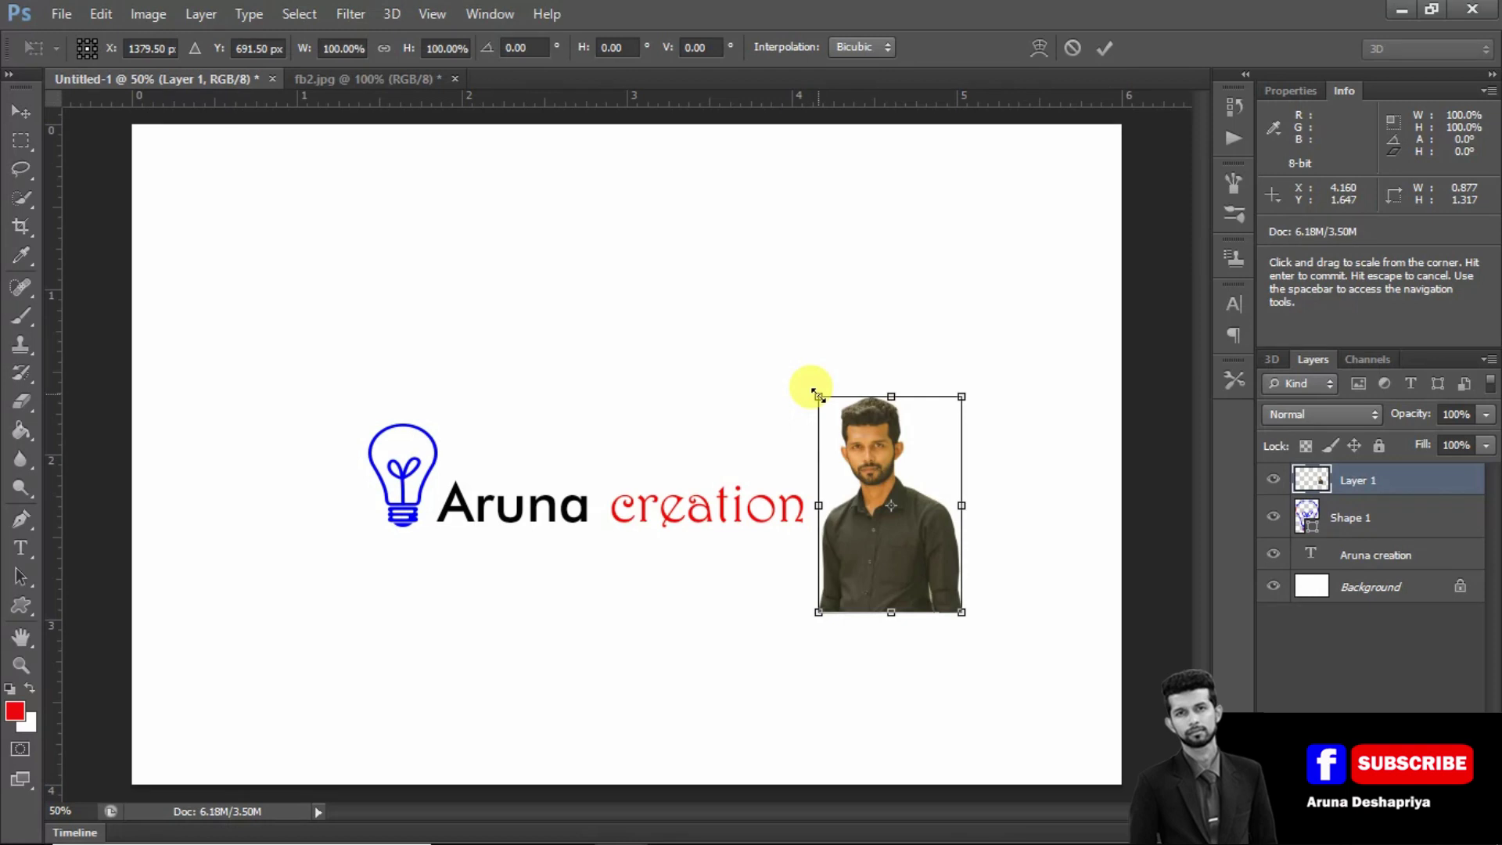
left_click_drag(815, 391, 847, 429)
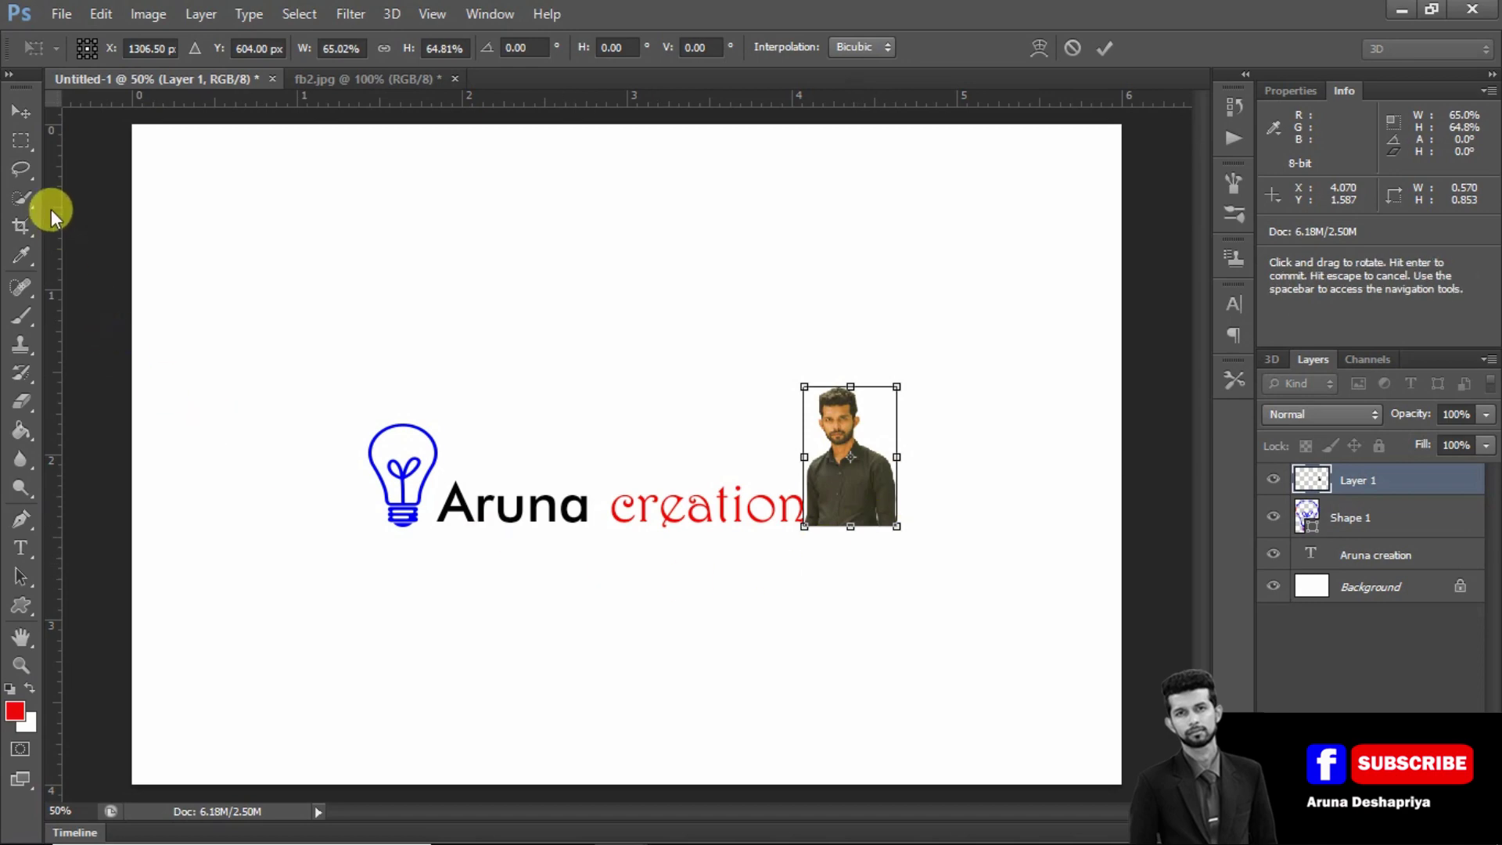
left_click(21, 111)
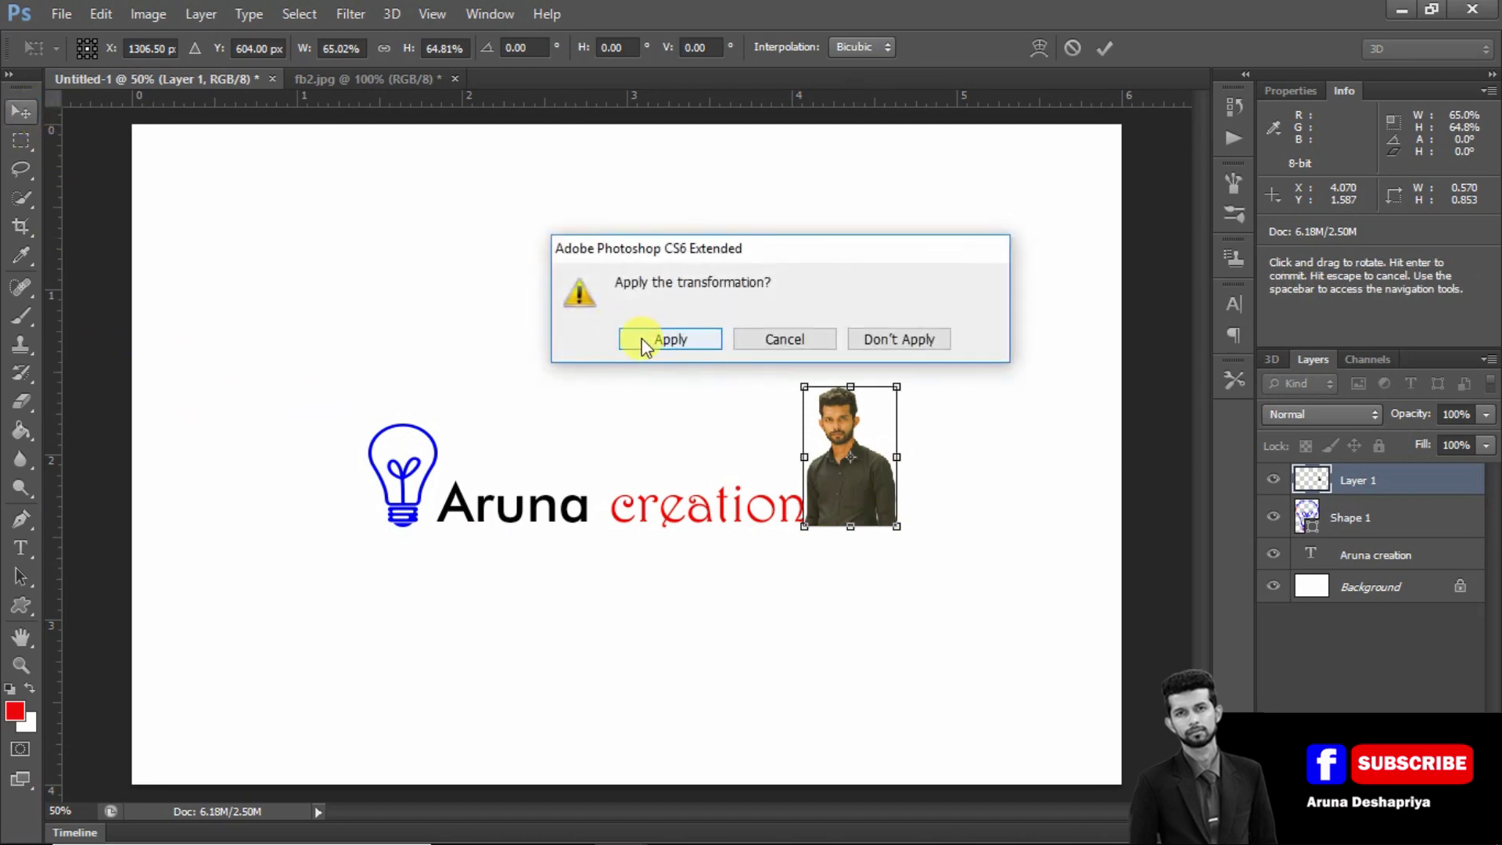
left_click(641, 344)
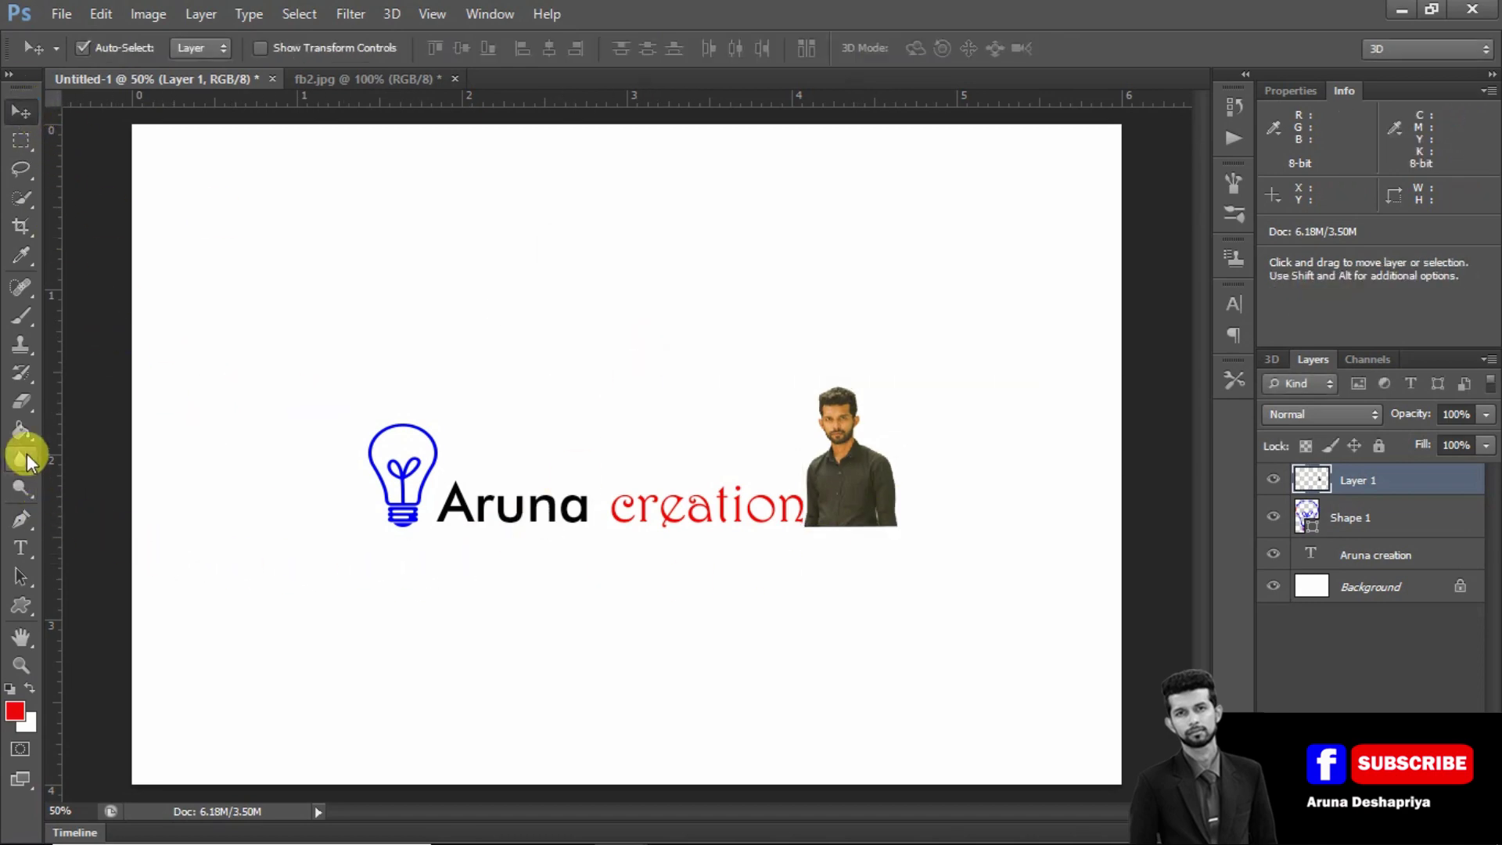
Fade out the lower edge of the man's cutout with a soft 200 px Eraser.
left_click(21, 399)
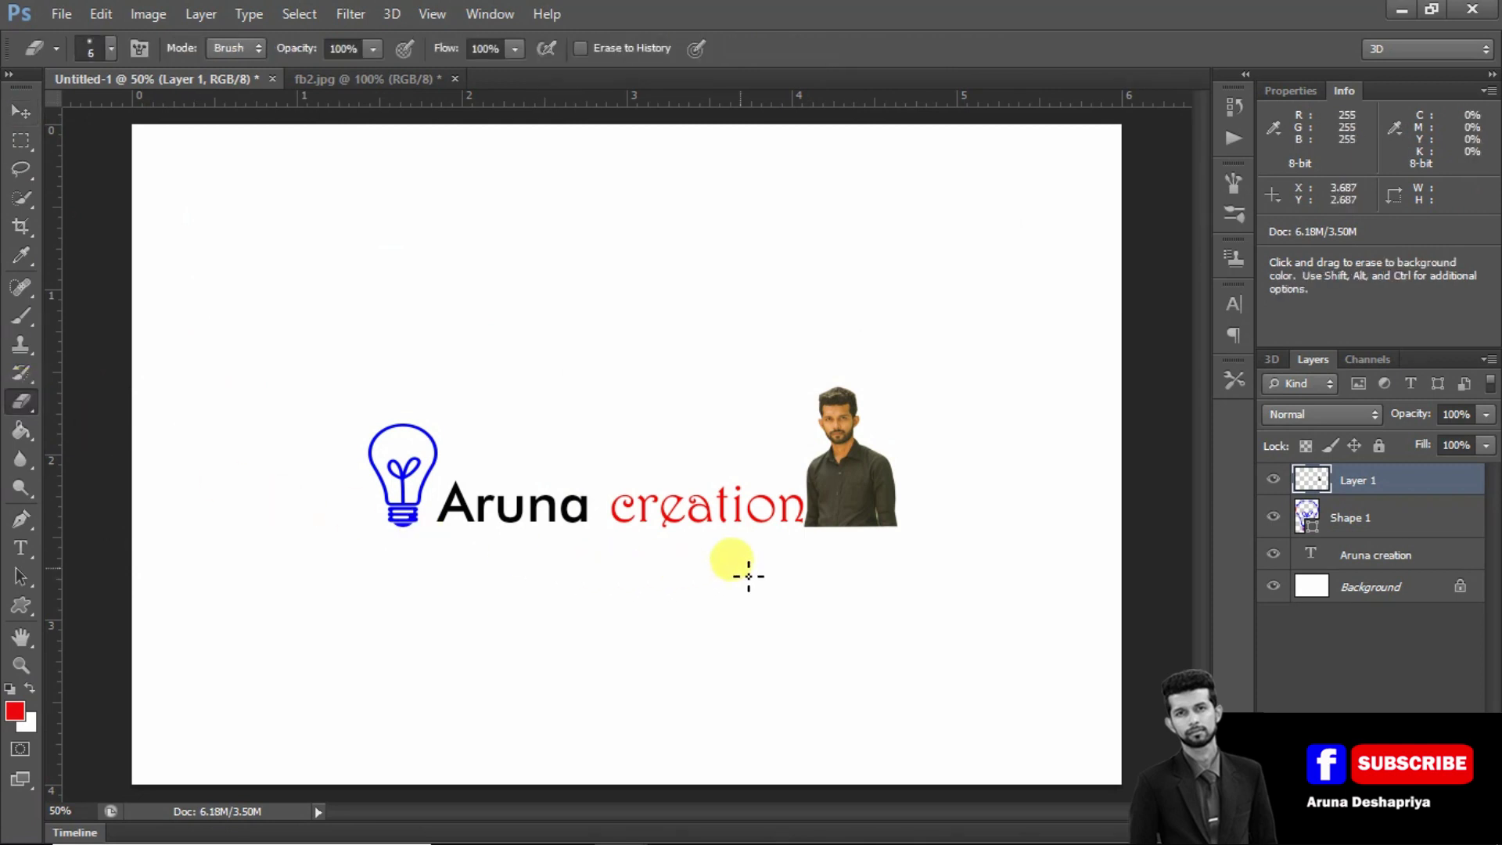
key("]")
key("]")
key("]")
key("]")
key("]")
key("]")
key("]")
key("]")
key("]")
key("]")
mouse_move(750, 577)
left_mouse_down()
mouse_move(941, 534)
mouse_move(720, 578)
mouse_move(873, 549)
mouse_move(754, 549)
mouse_move(864, 546)
mouse_move(769, 551)
mouse_move(863, 552)
mouse_move(833, 568)
mouse_move(871, 553)
mouse_move(818, 568)
mouse_move(815, 551)
mouse_move(718, 550)
mouse_move(793, 537)
mouse_move(982, 547)
left_mouse_up()
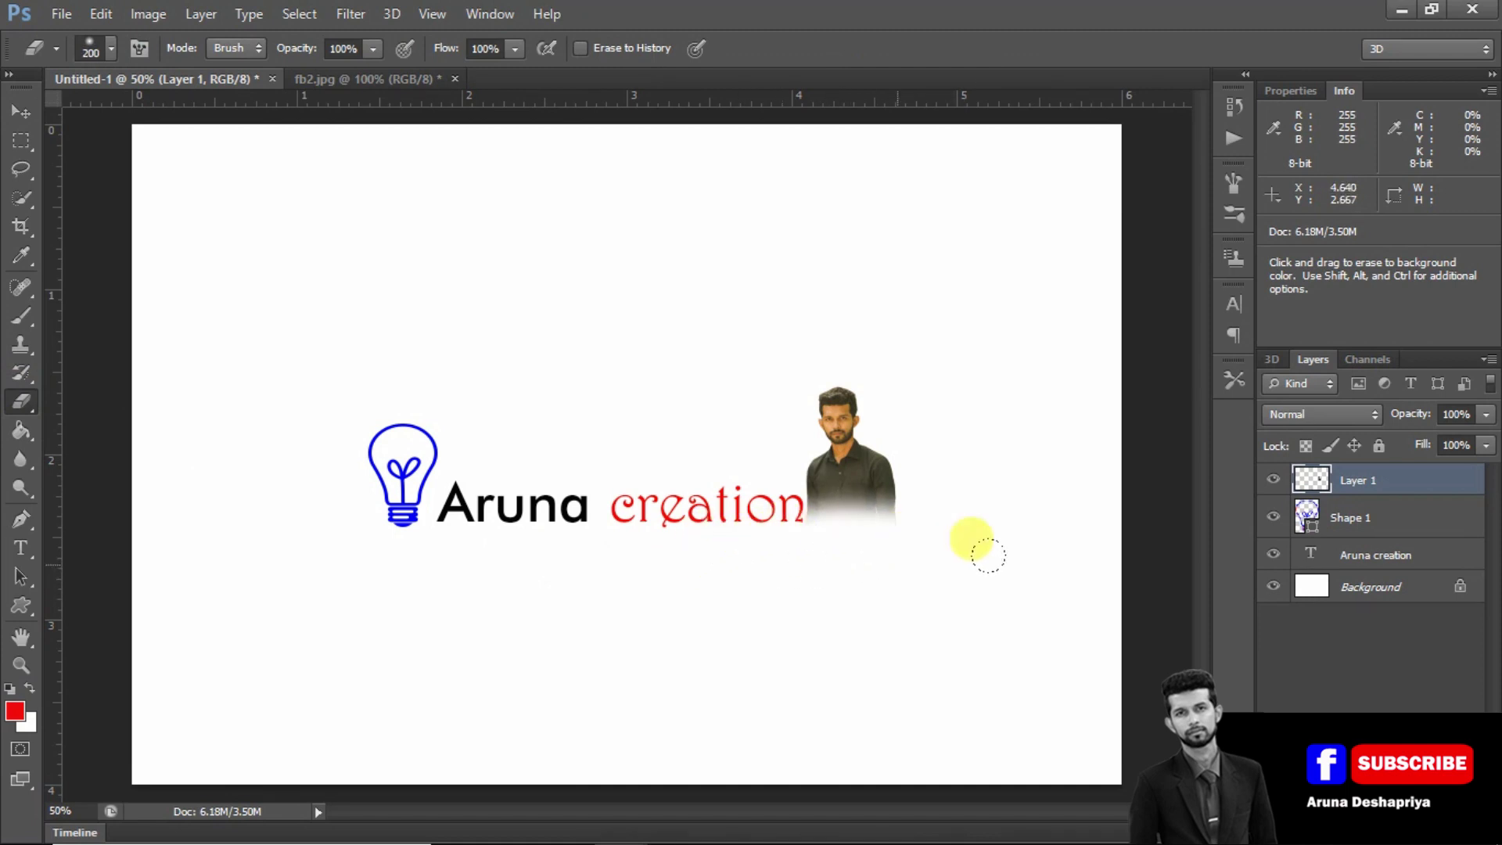
Scale the light bulb down to about half its size, keeping it right beside the word "Aruna".
left_click(15, 112)
left_click_drag(345, 523, 432, 490)
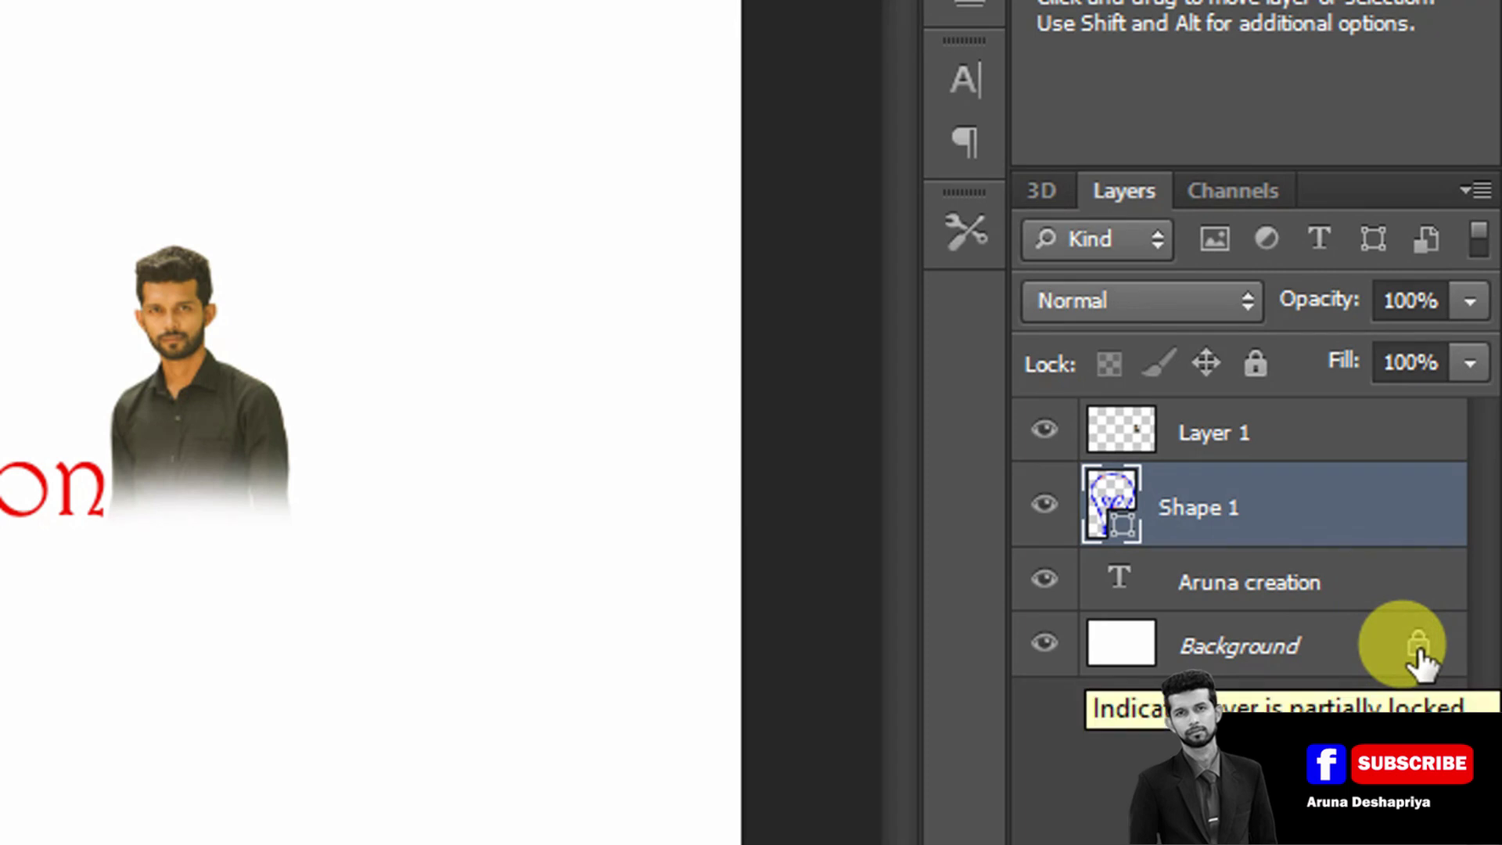
Unlock the background by converting it to a regular layer with the default settings, and hide that layer.
double_click(1416, 651)
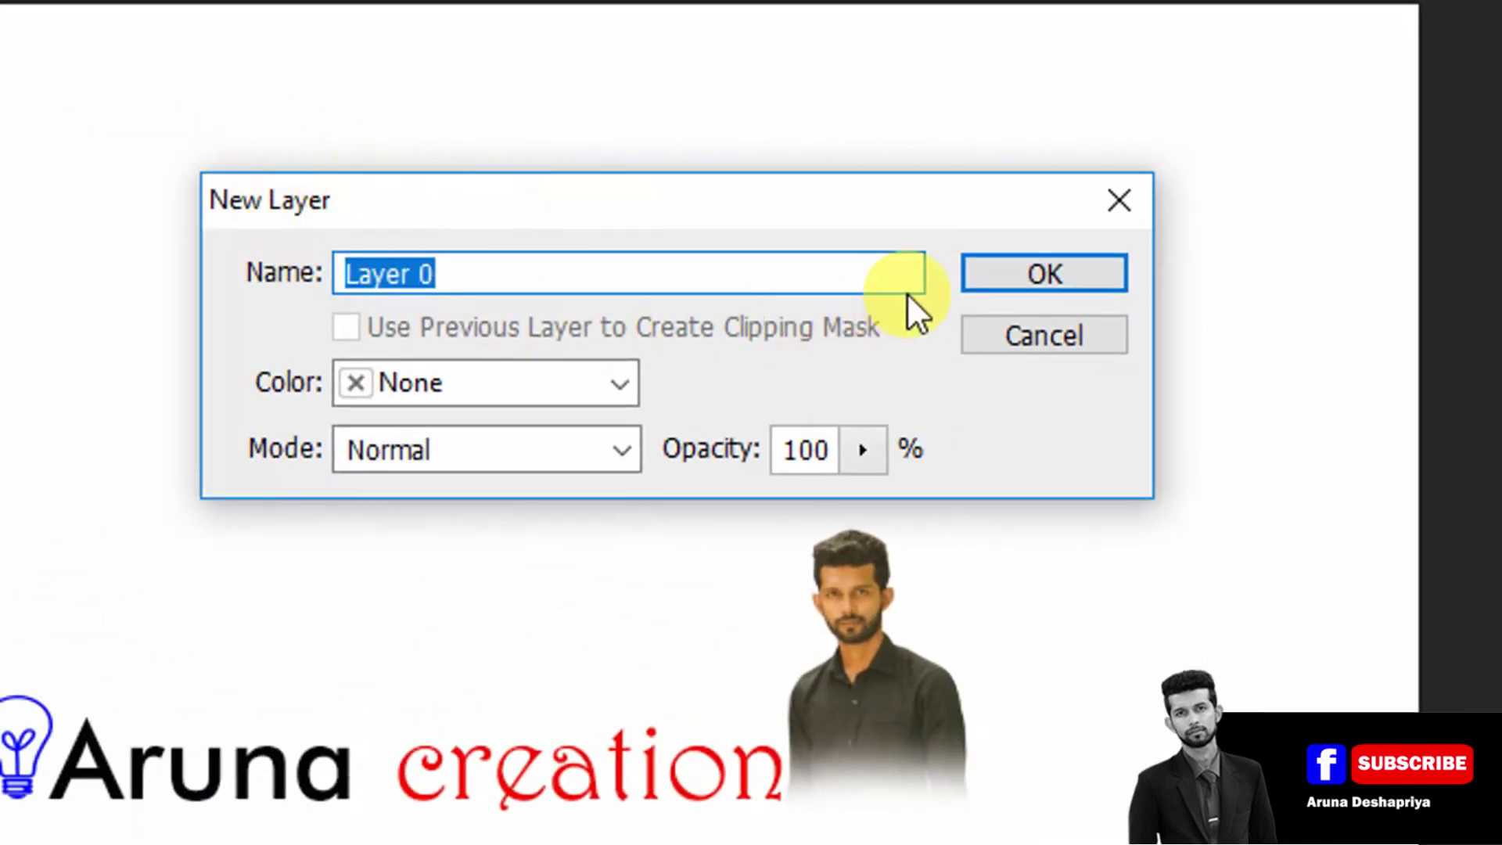
left_click(1026, 276)
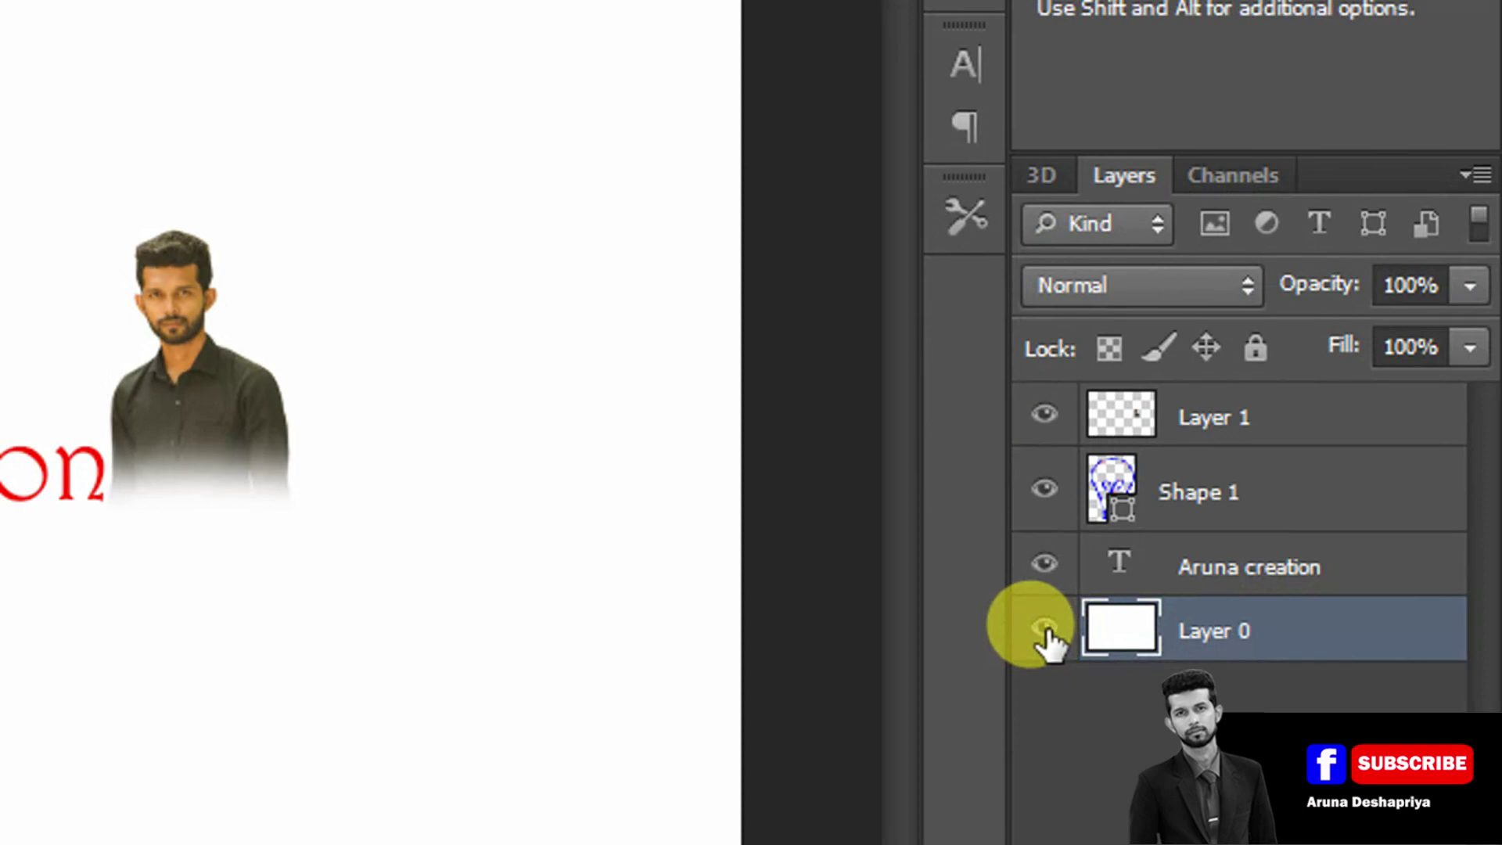
left_click(1046, 635)
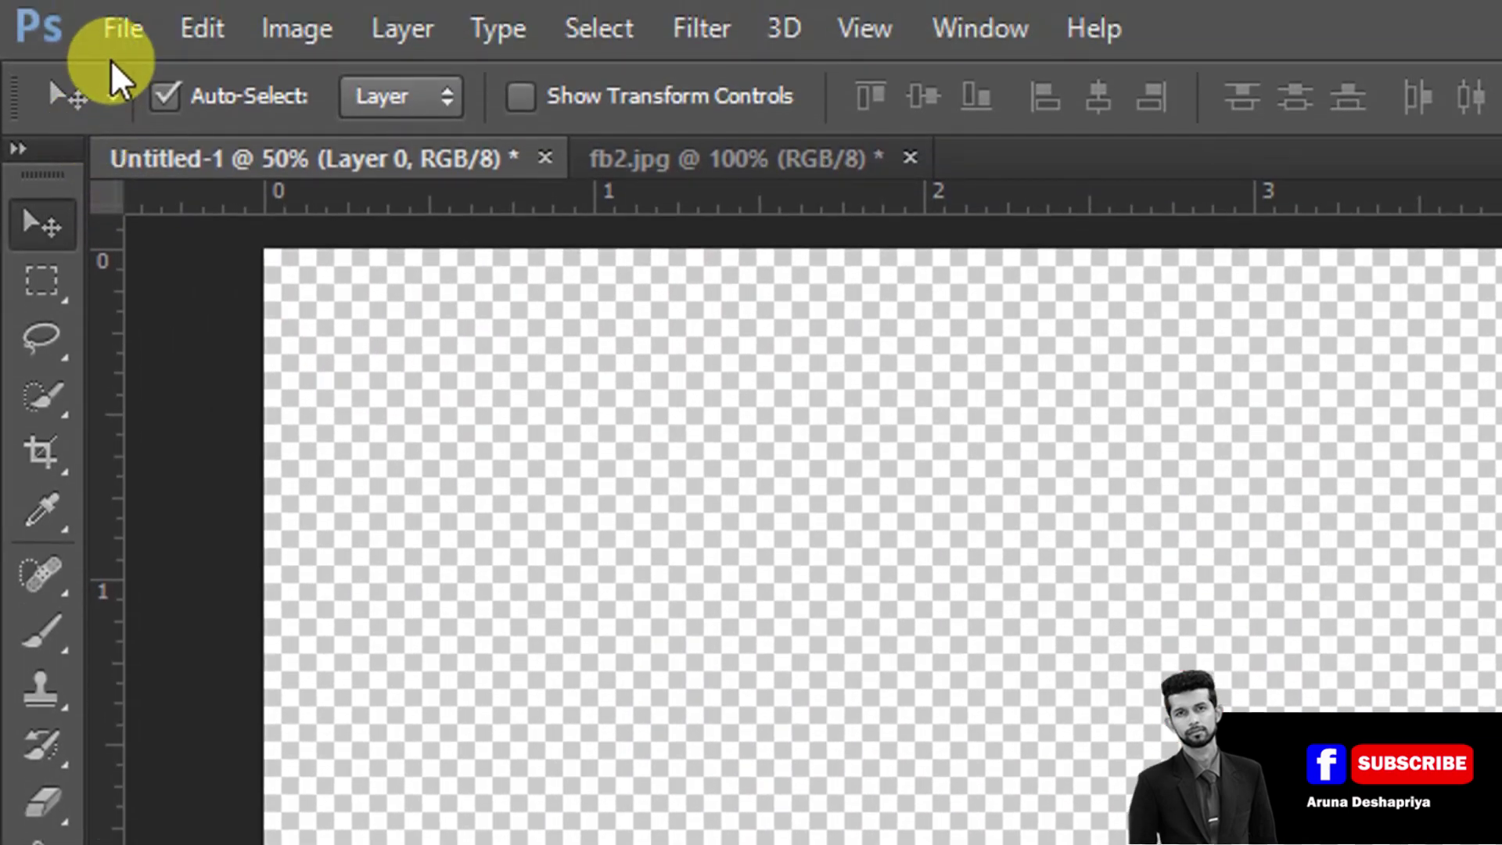
Save the logo to the desktop as a PNG named "new pnng", with Smallest / Slow compression and no interlacing.
left_click(122, 40)
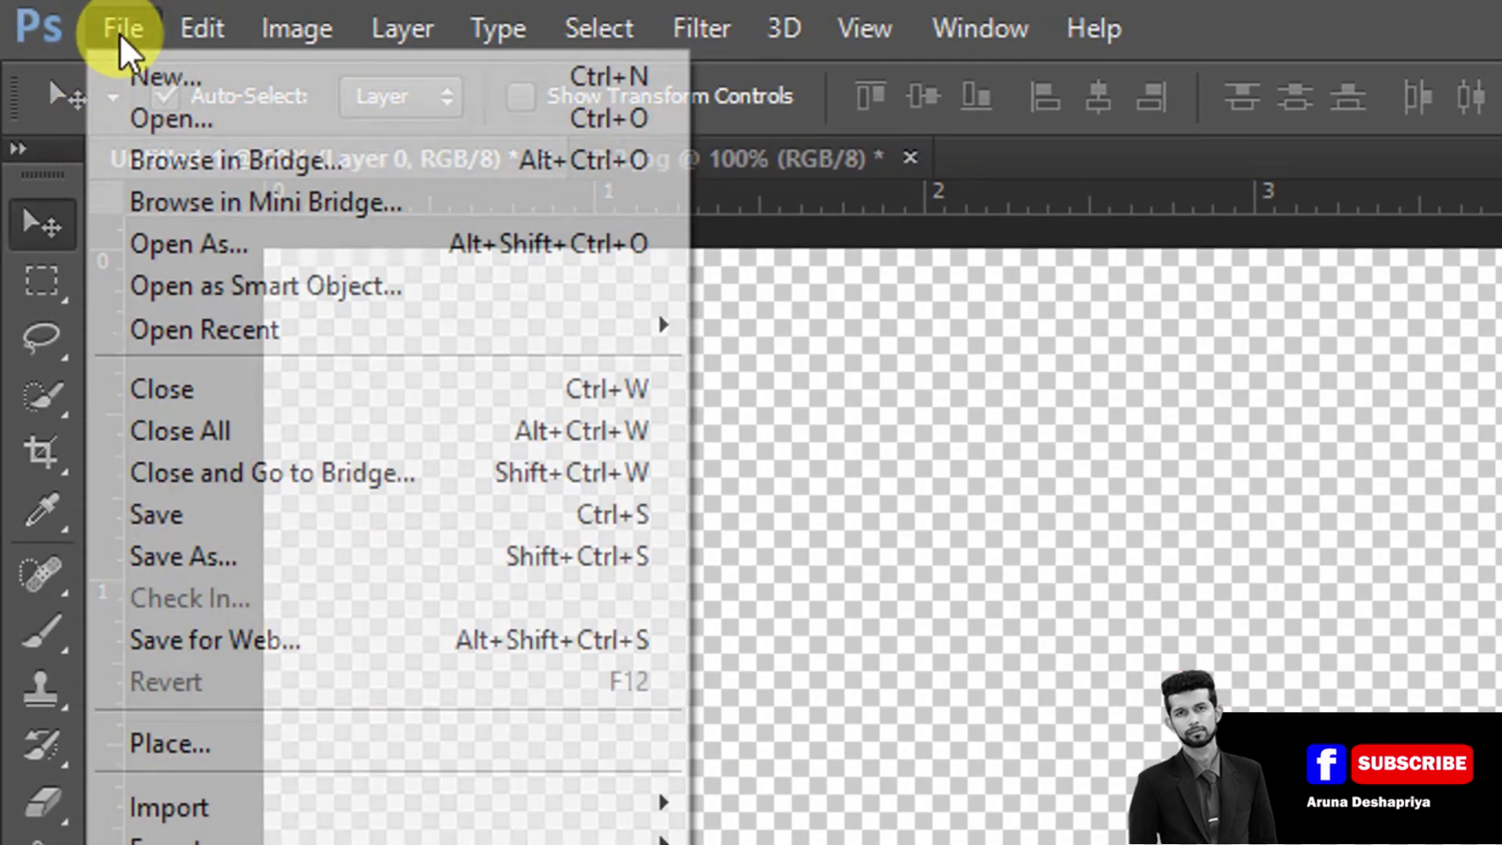
left_click(192, 557)
left_click(523, 575)
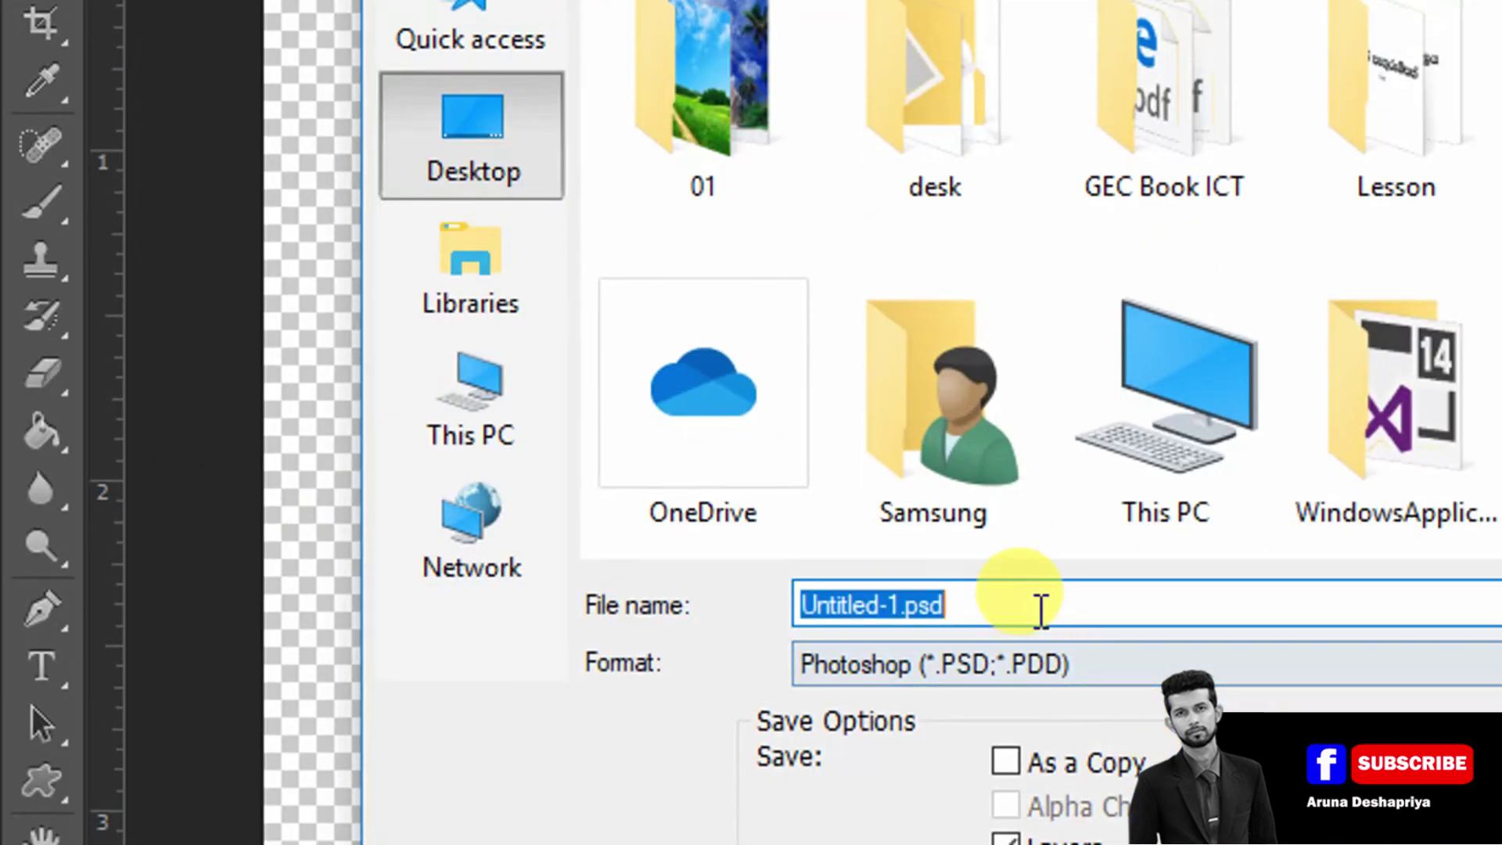
type("new pnng")
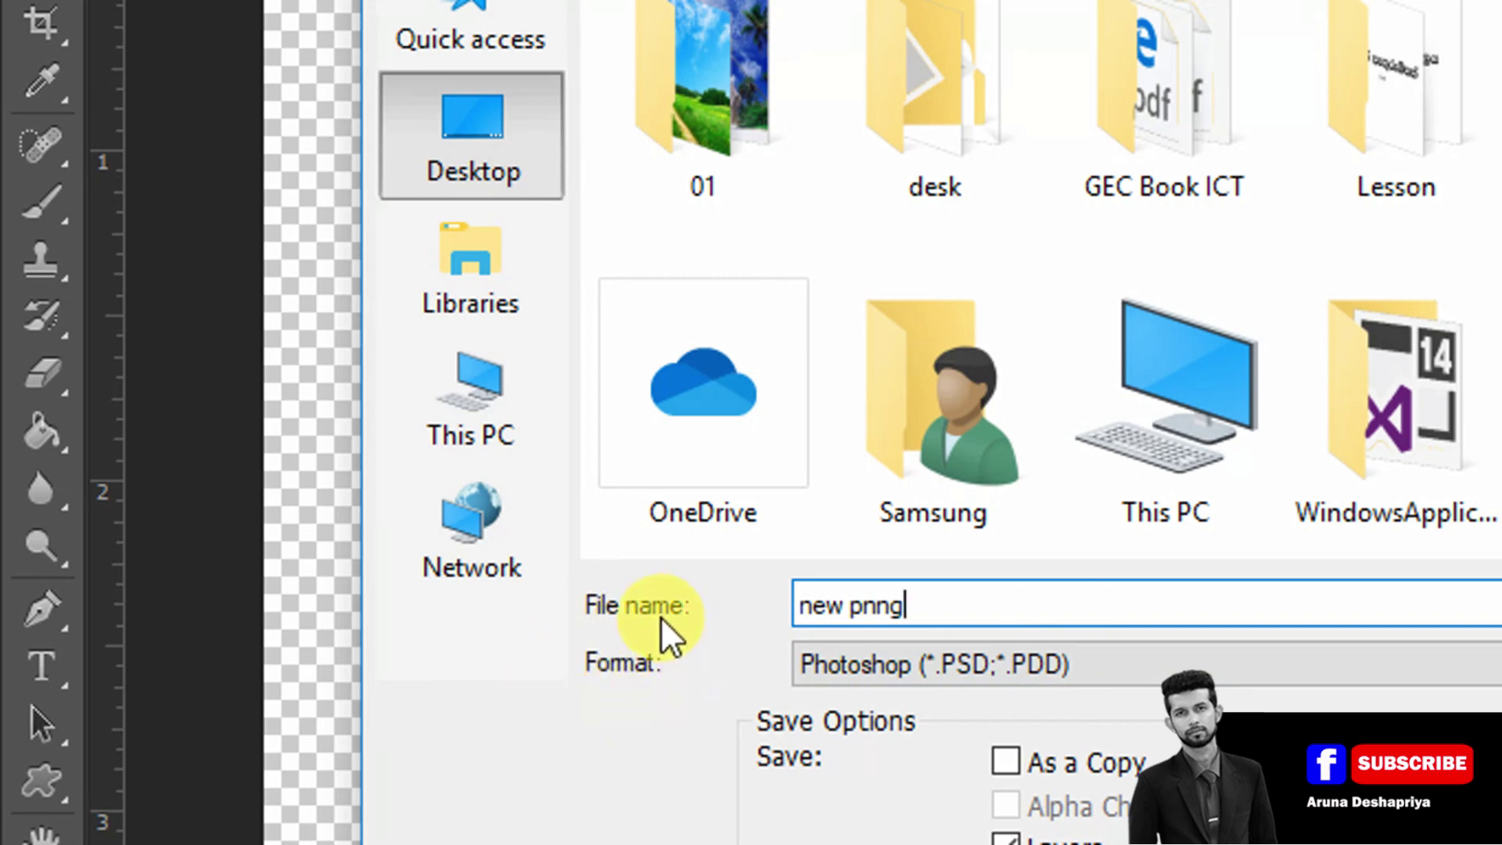
left_click(1161, 670)
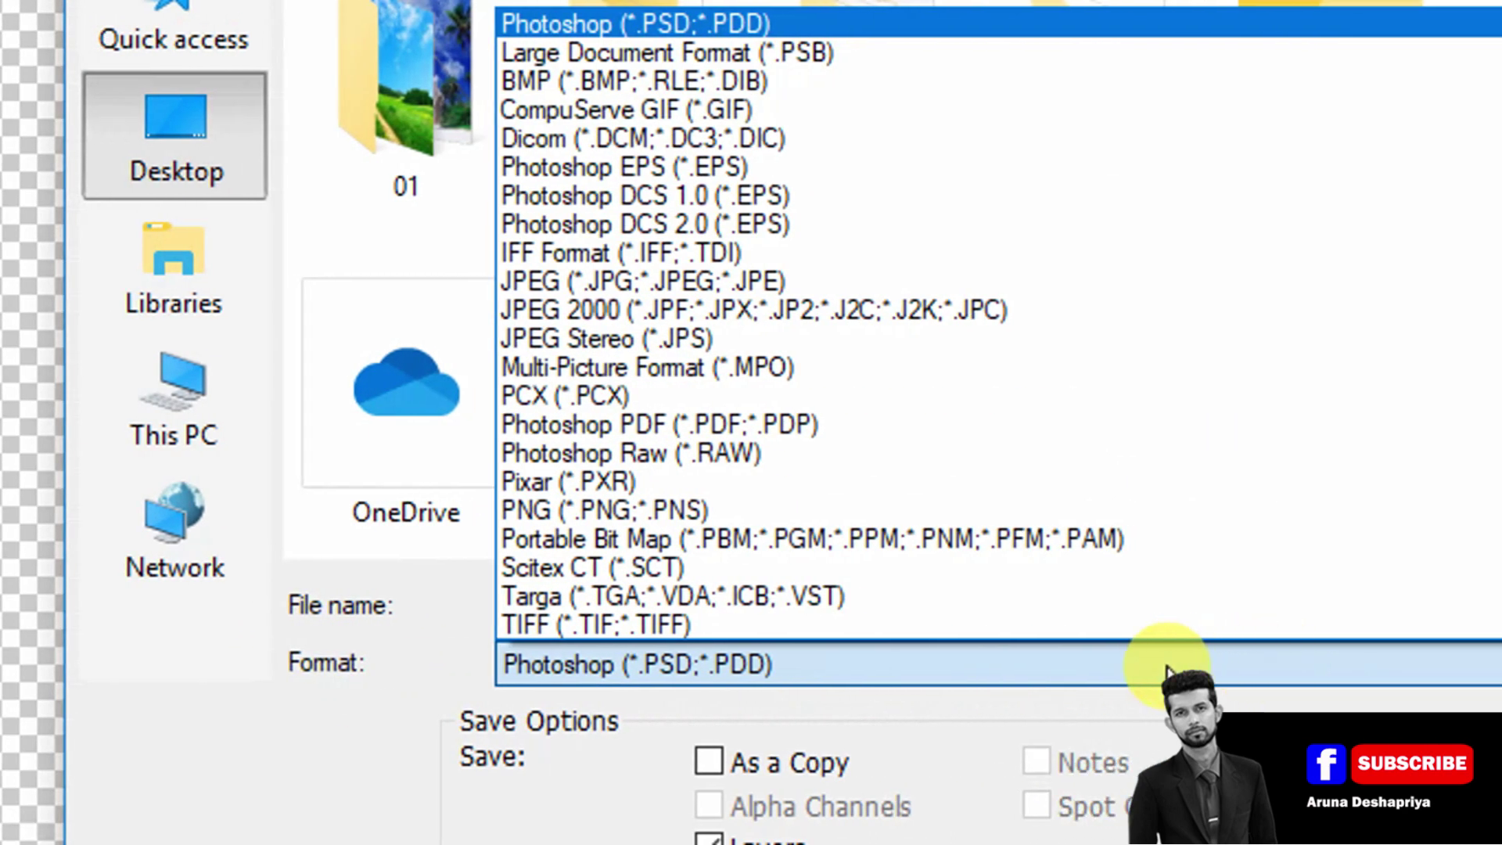
left_click(1377, 666)
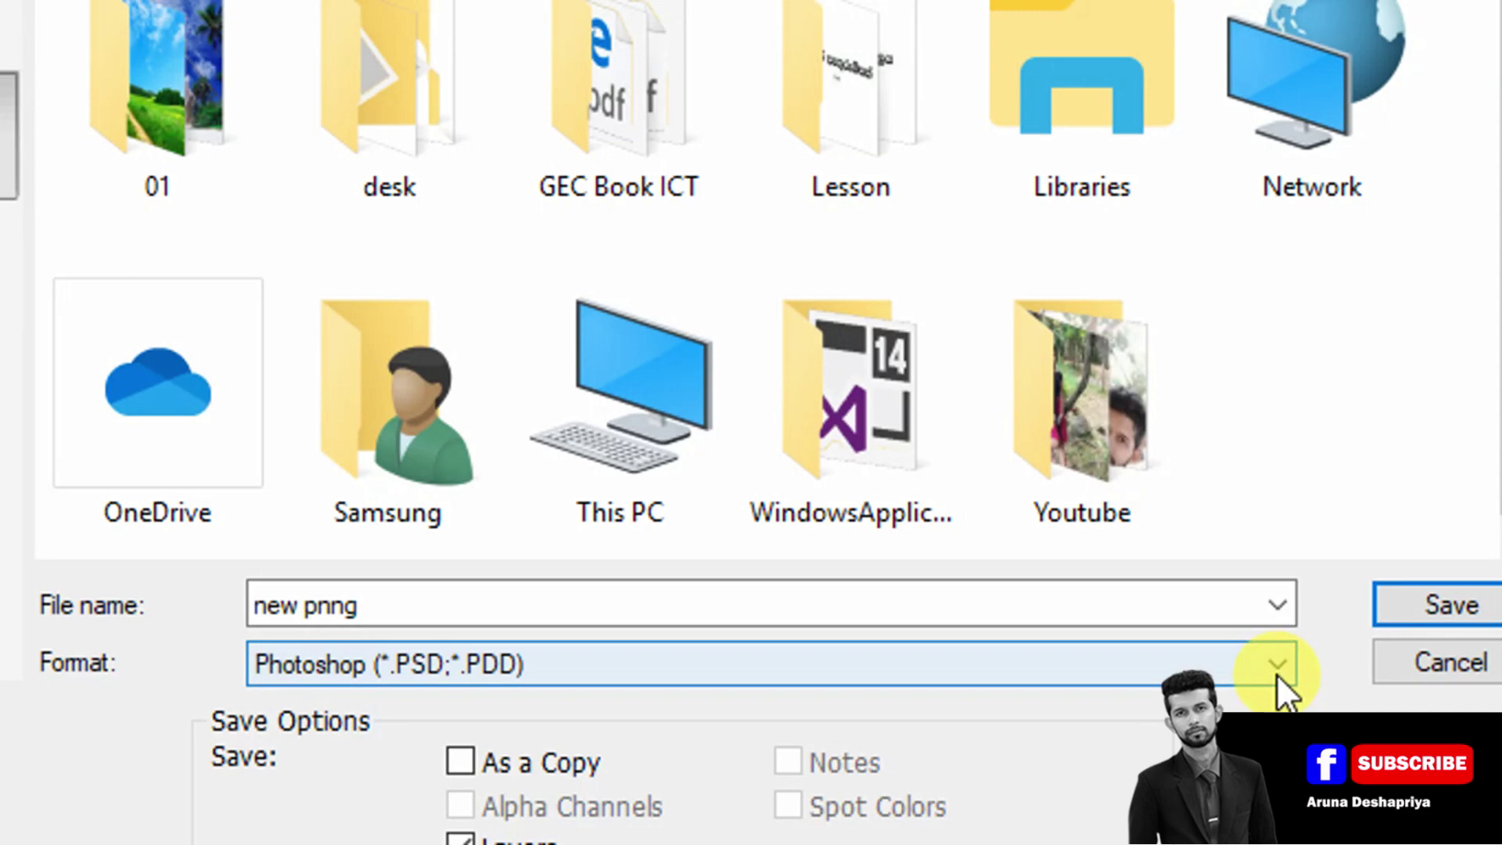
left_click(1276, 669)
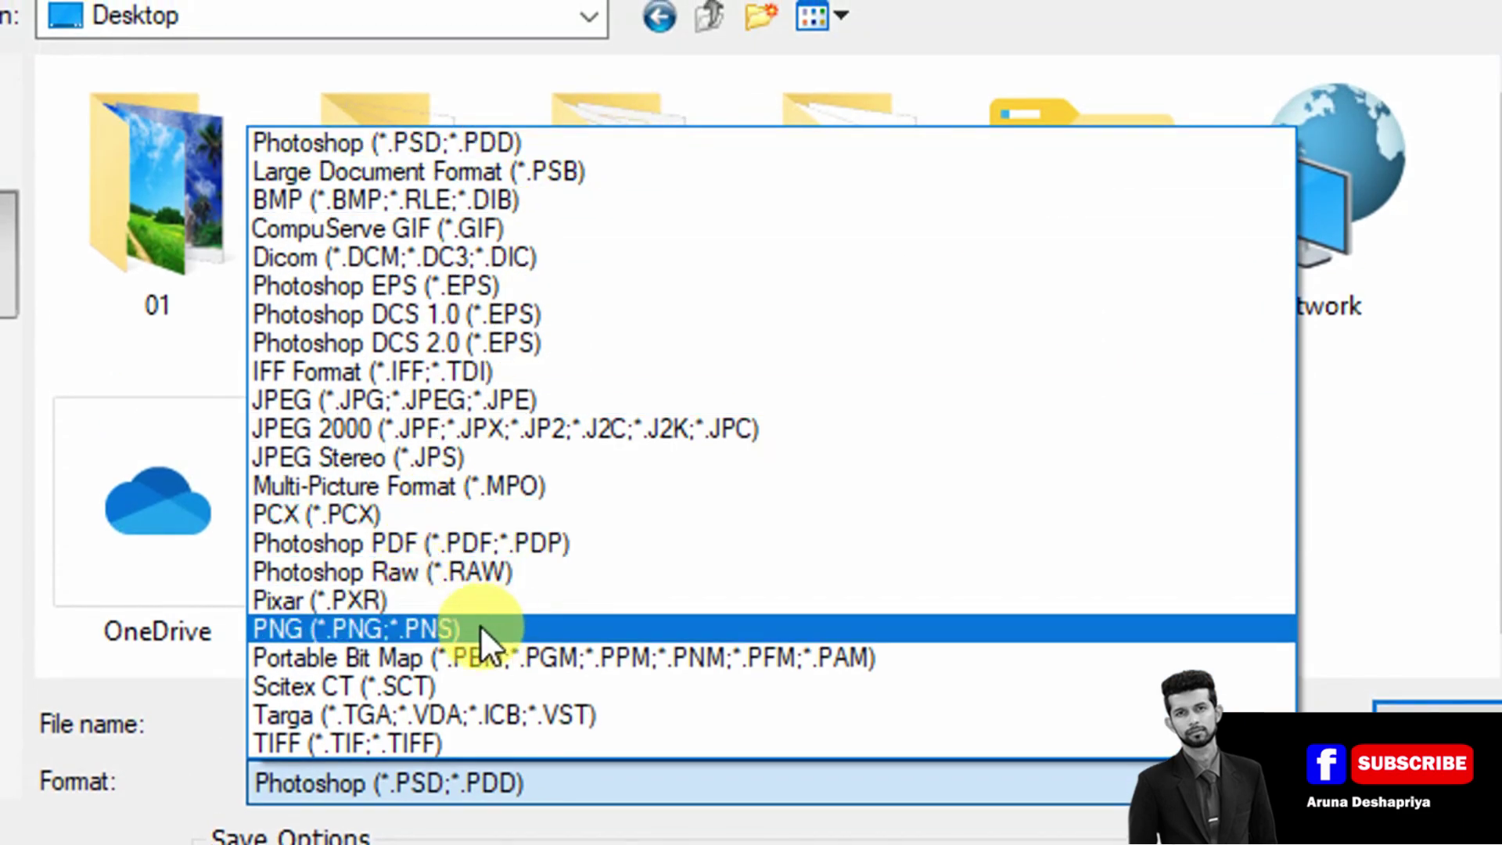
left_click(421, 626)
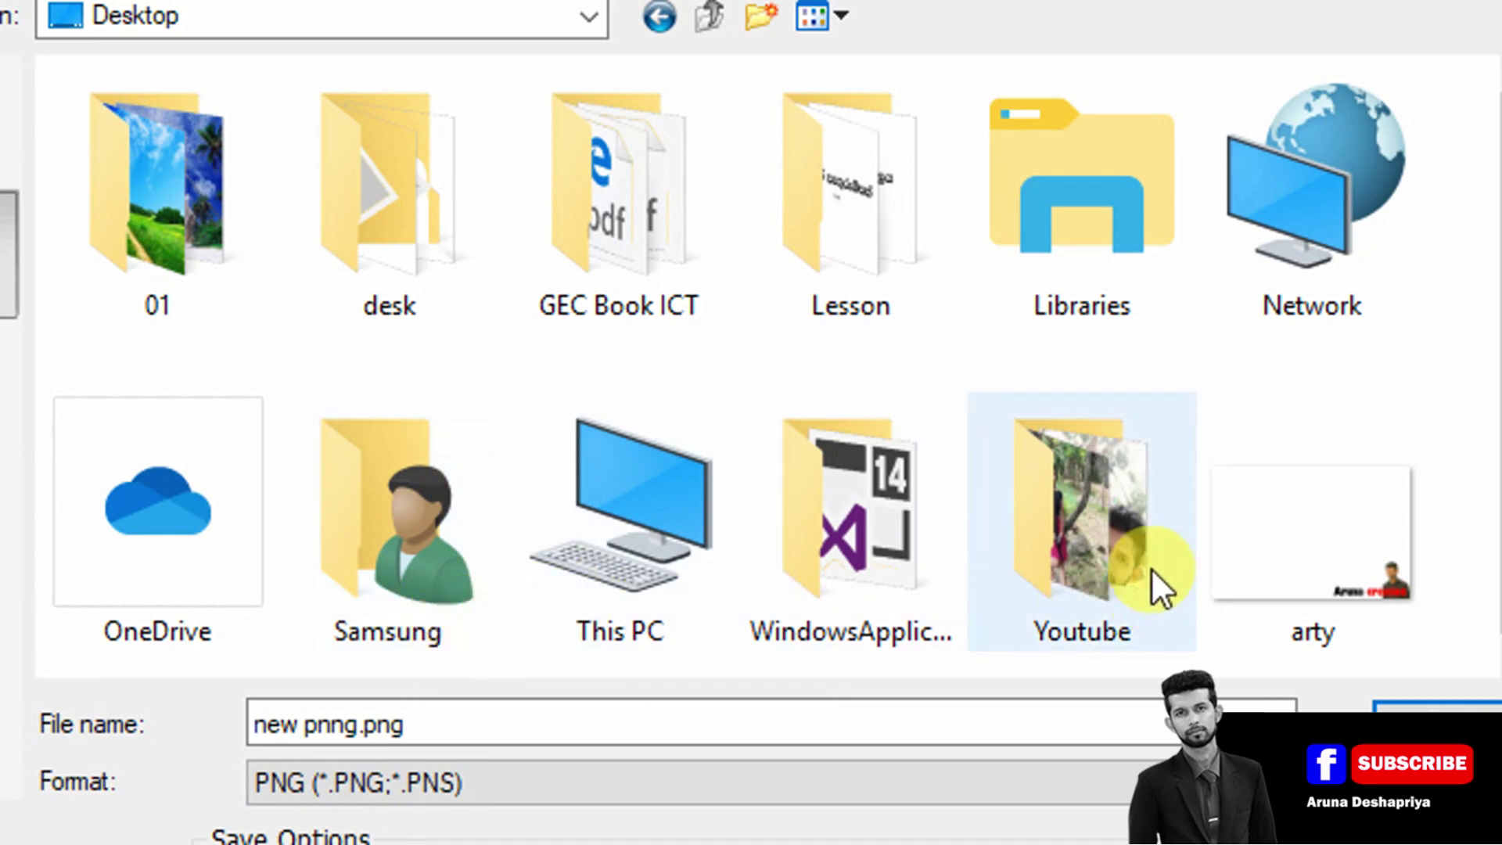
scroll(1092, 401, "down", 1)
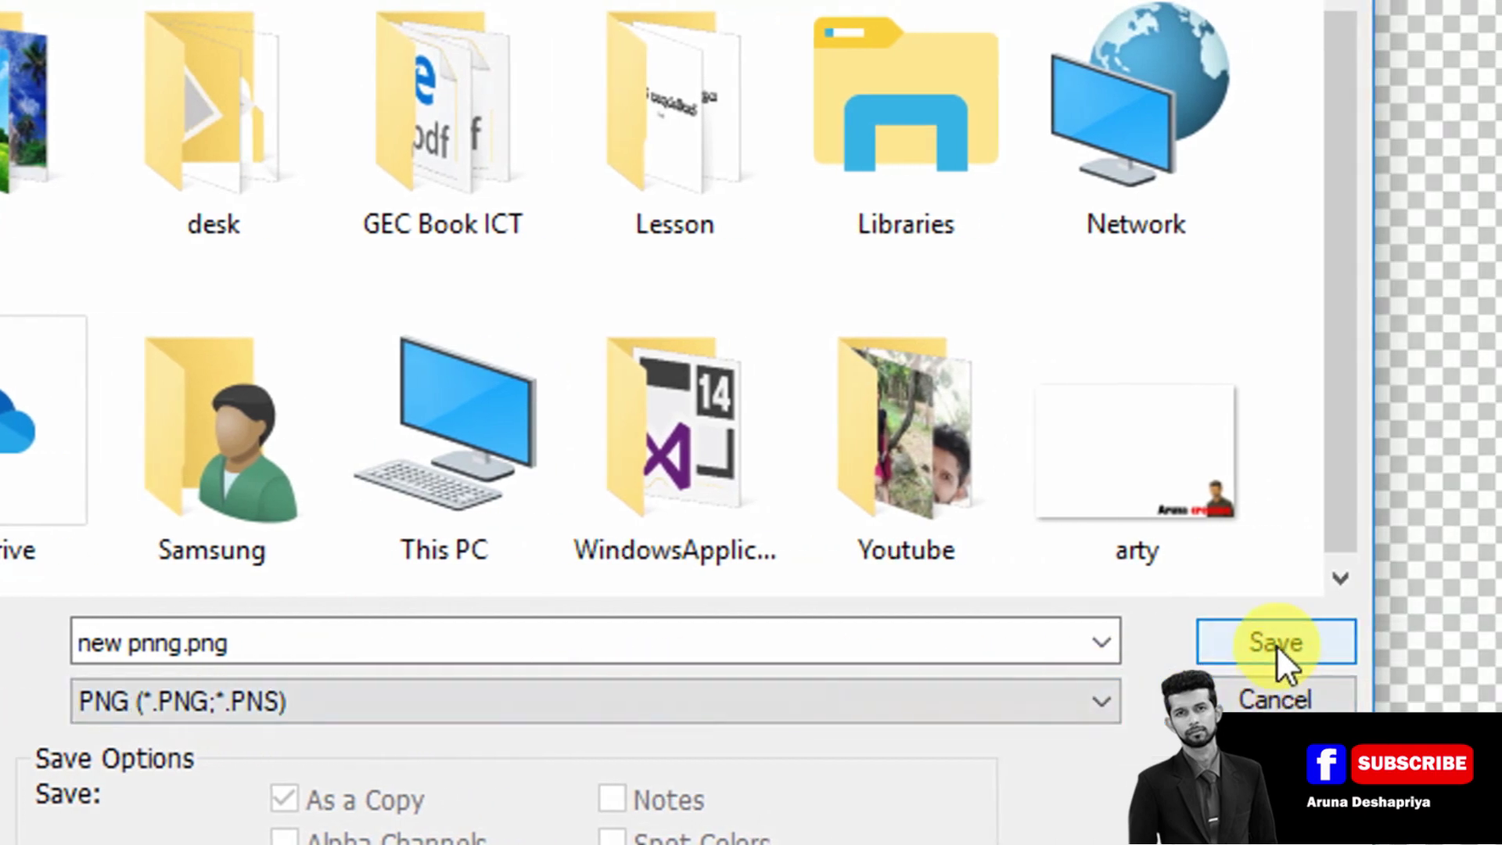
left_click(1451, 642)
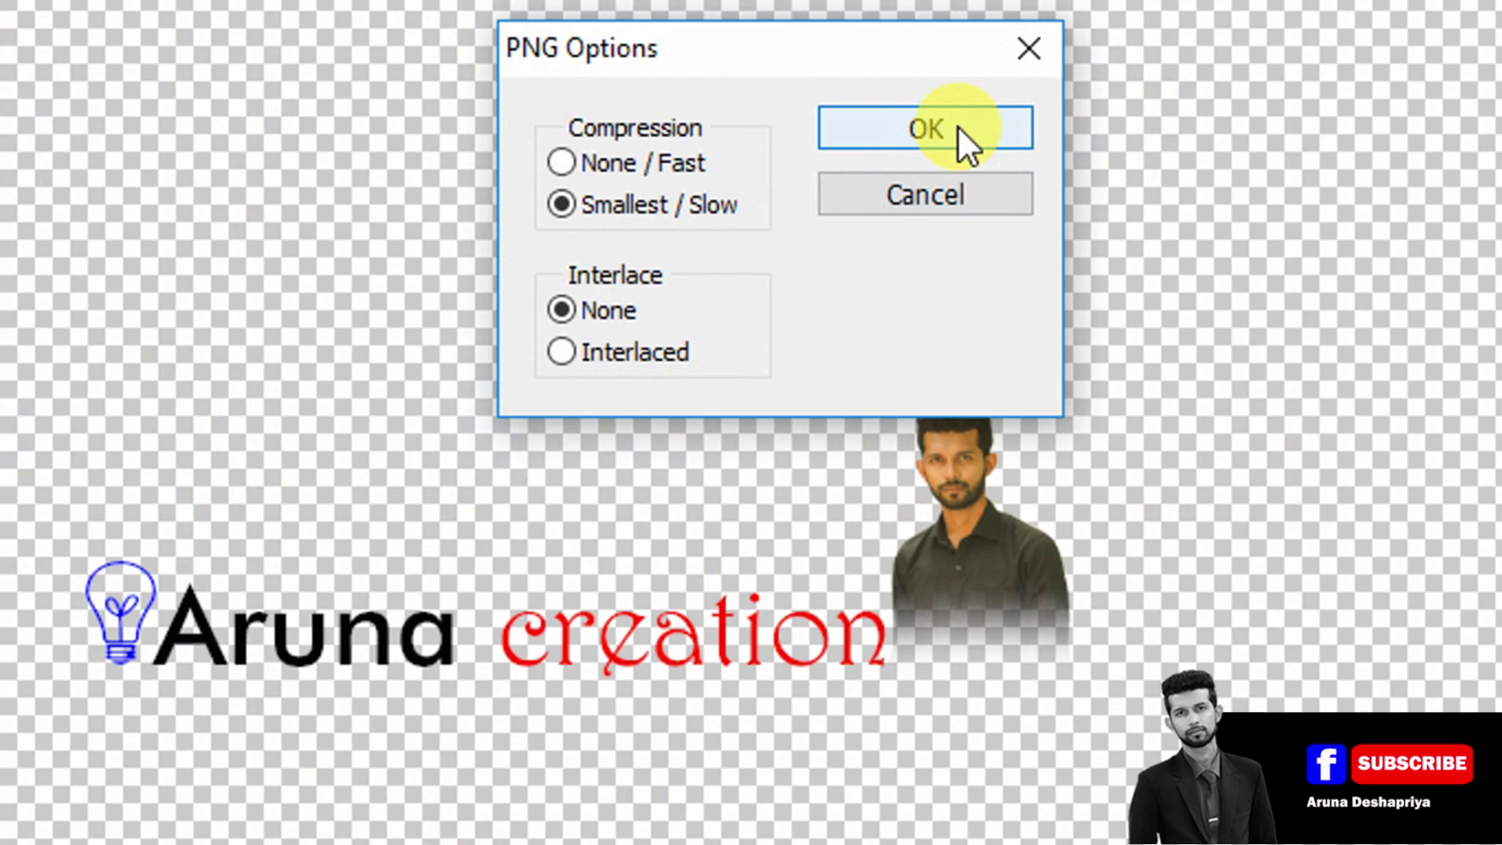
left_click(958, 126)
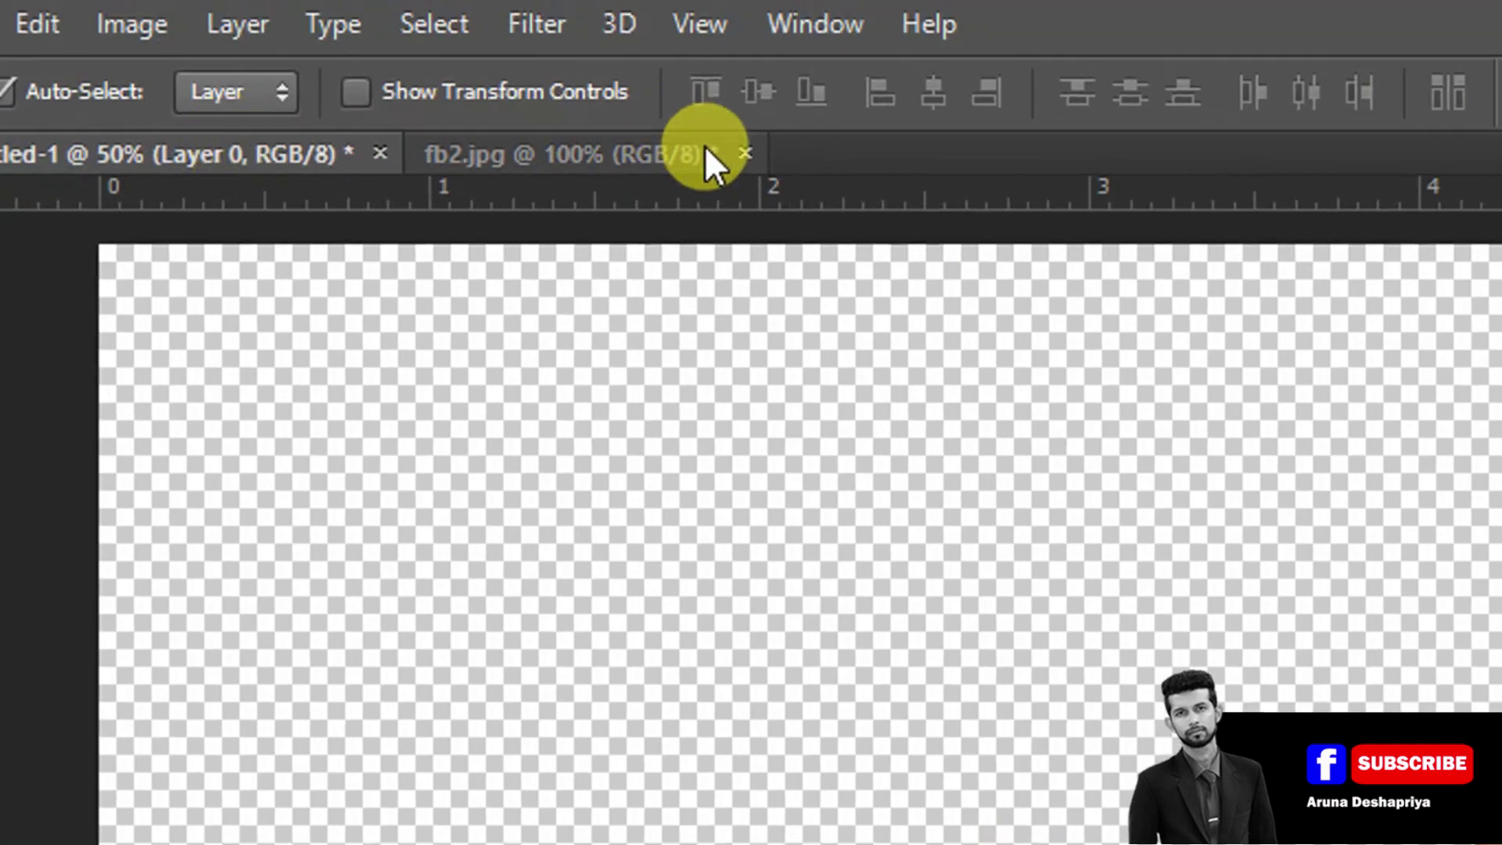
Close fb2.jpg without saving its changes and open the "new pnng" image from the desktop.
left_click(745, 153)
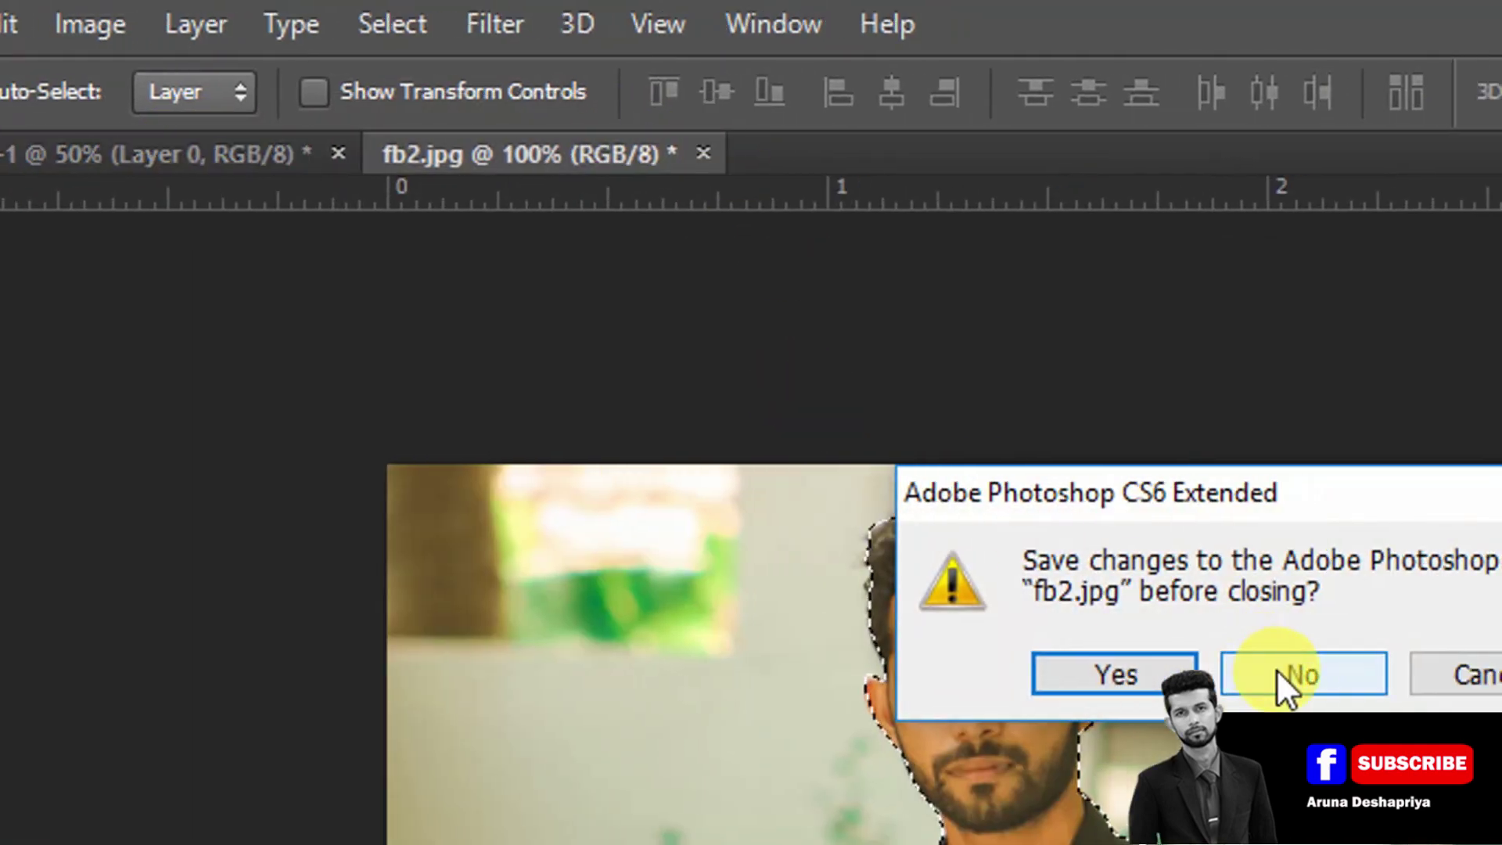
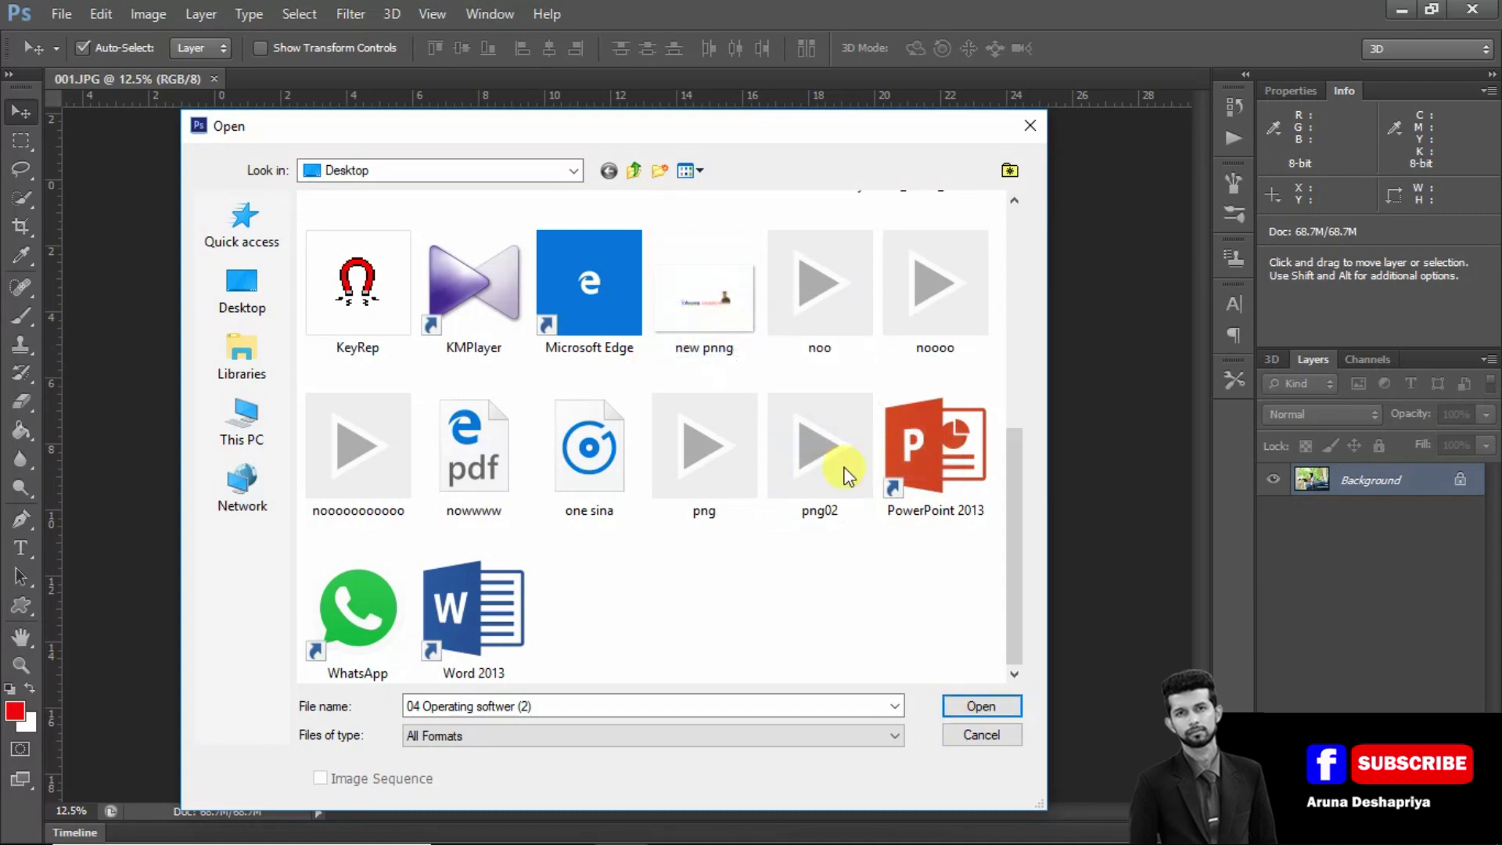
left_click(740, 312)
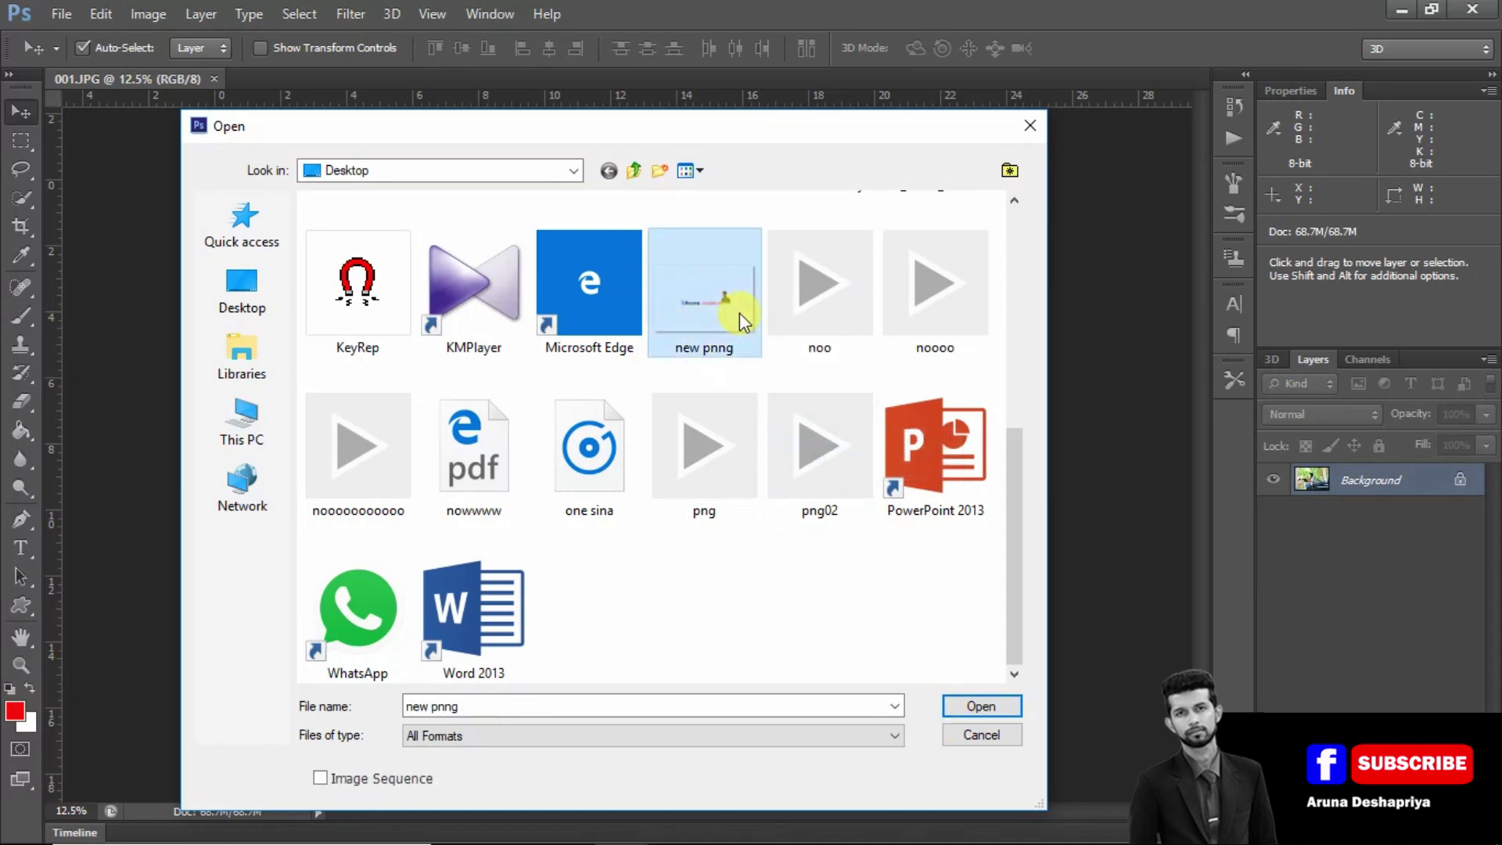
left_click(970, 708)
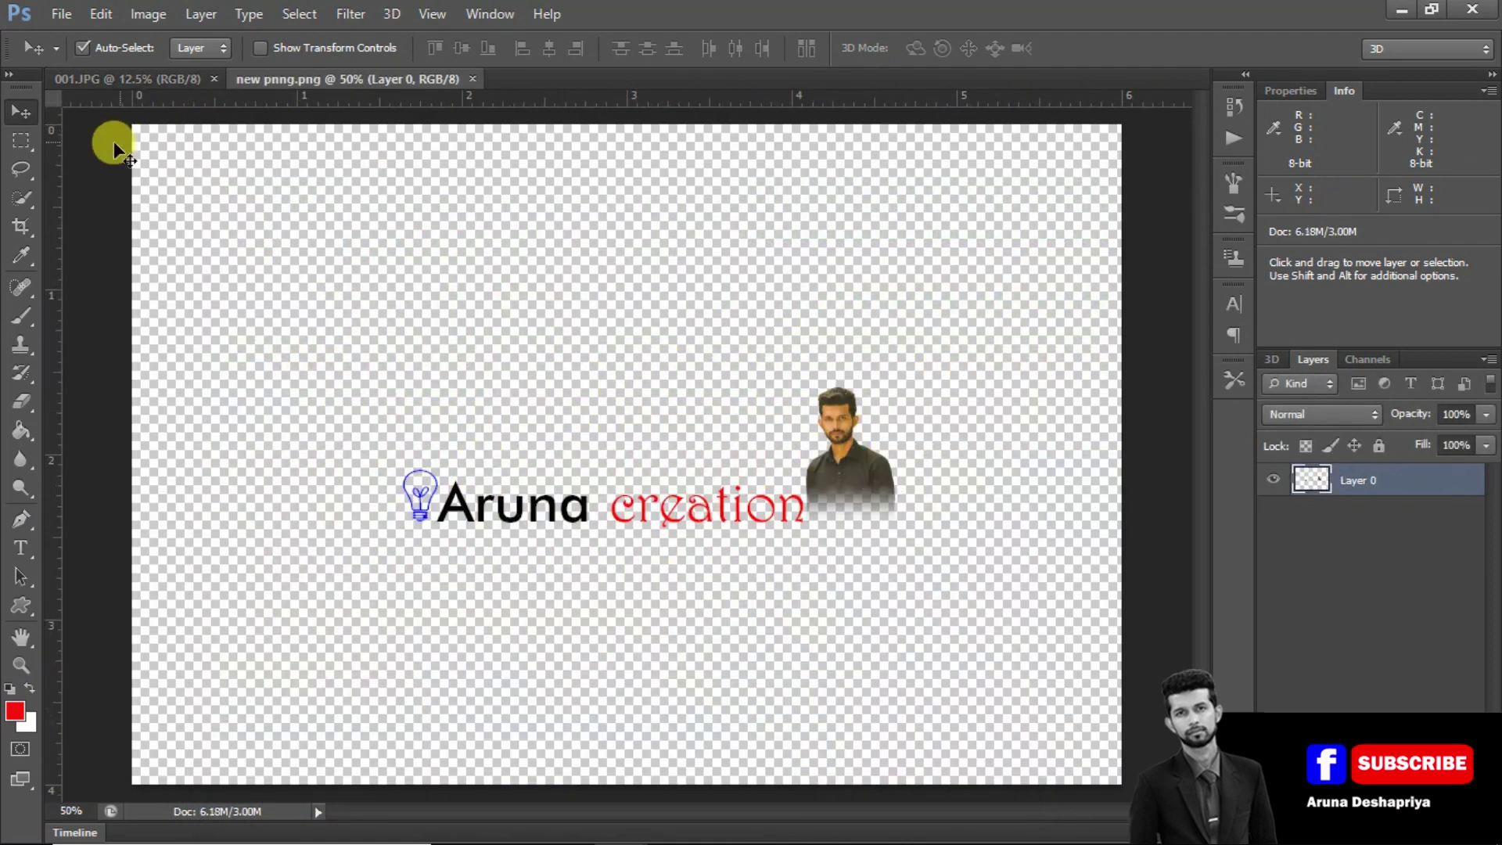
Copy the logo into the 001.JPG photo and place it over the trees to the right of the man.
left_click_drag(461, 501, 311, 256)
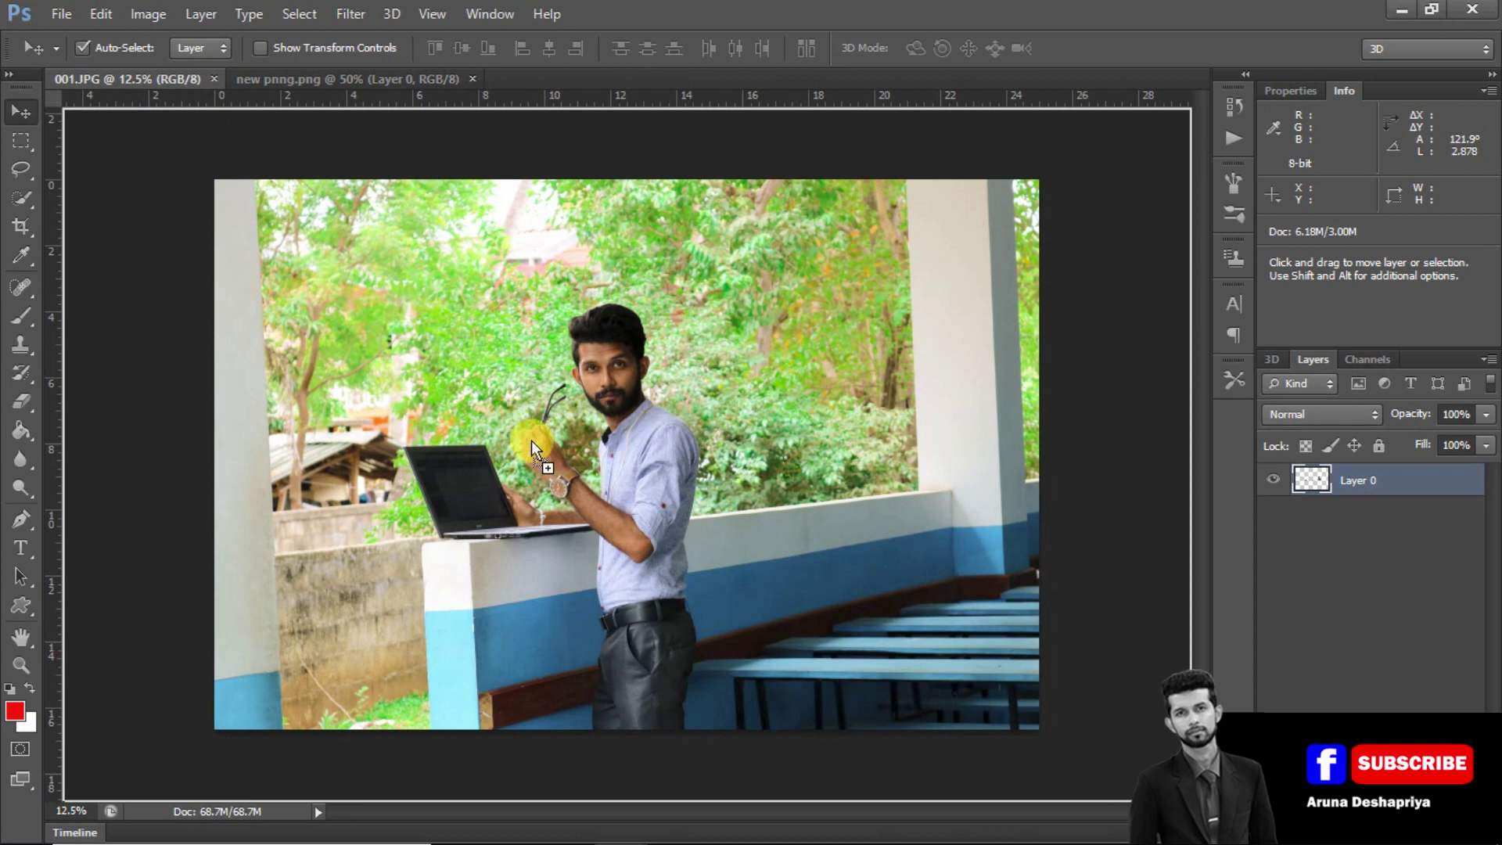
left_click_drag(749, 372, 753, 374)
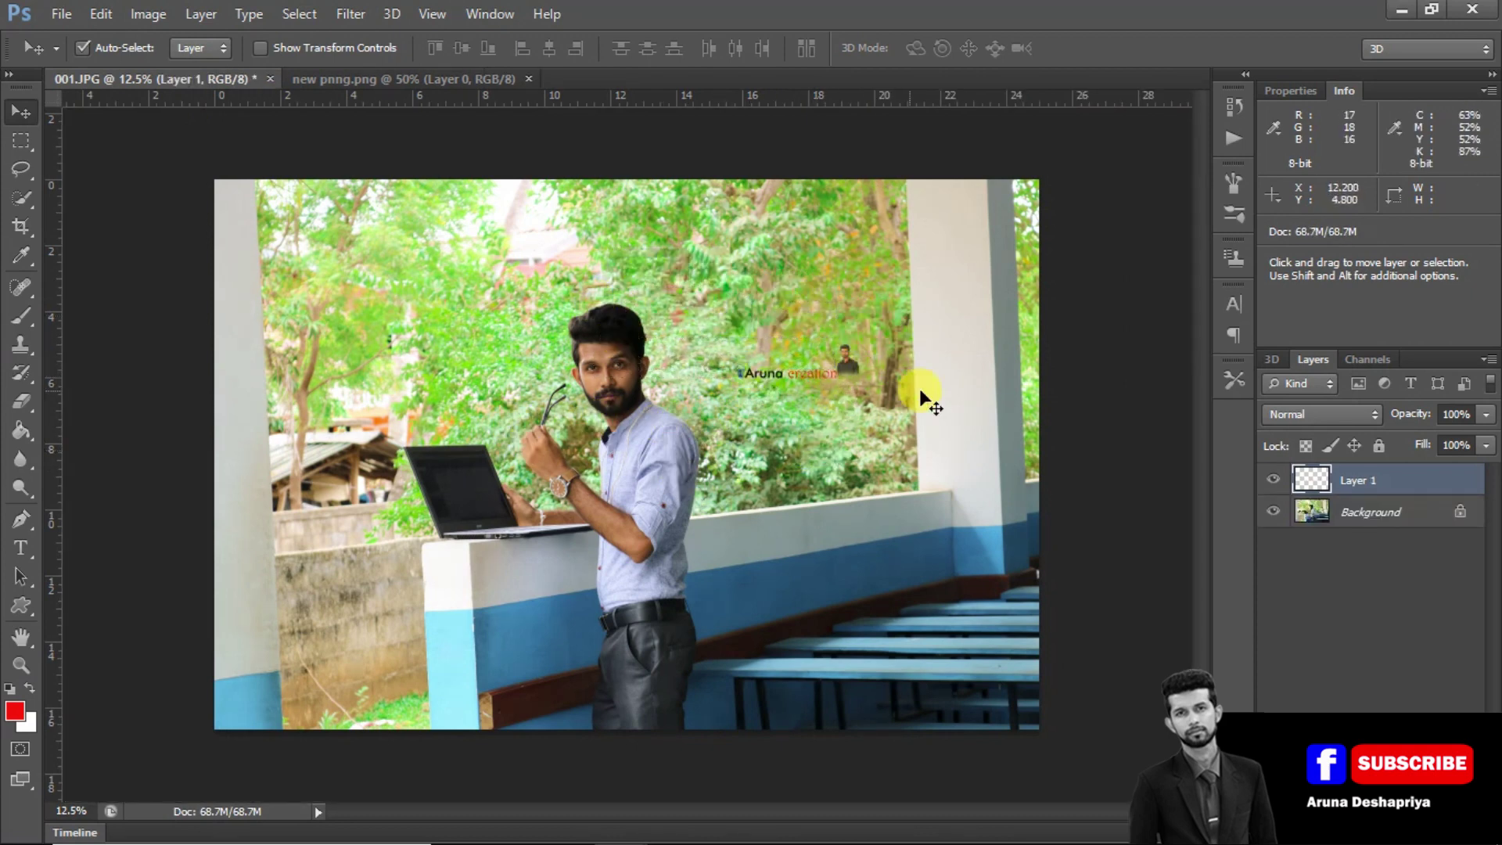
left_click_drag(826, 366, 501, 435)
left_click_drag(424, 336, 899, 408)
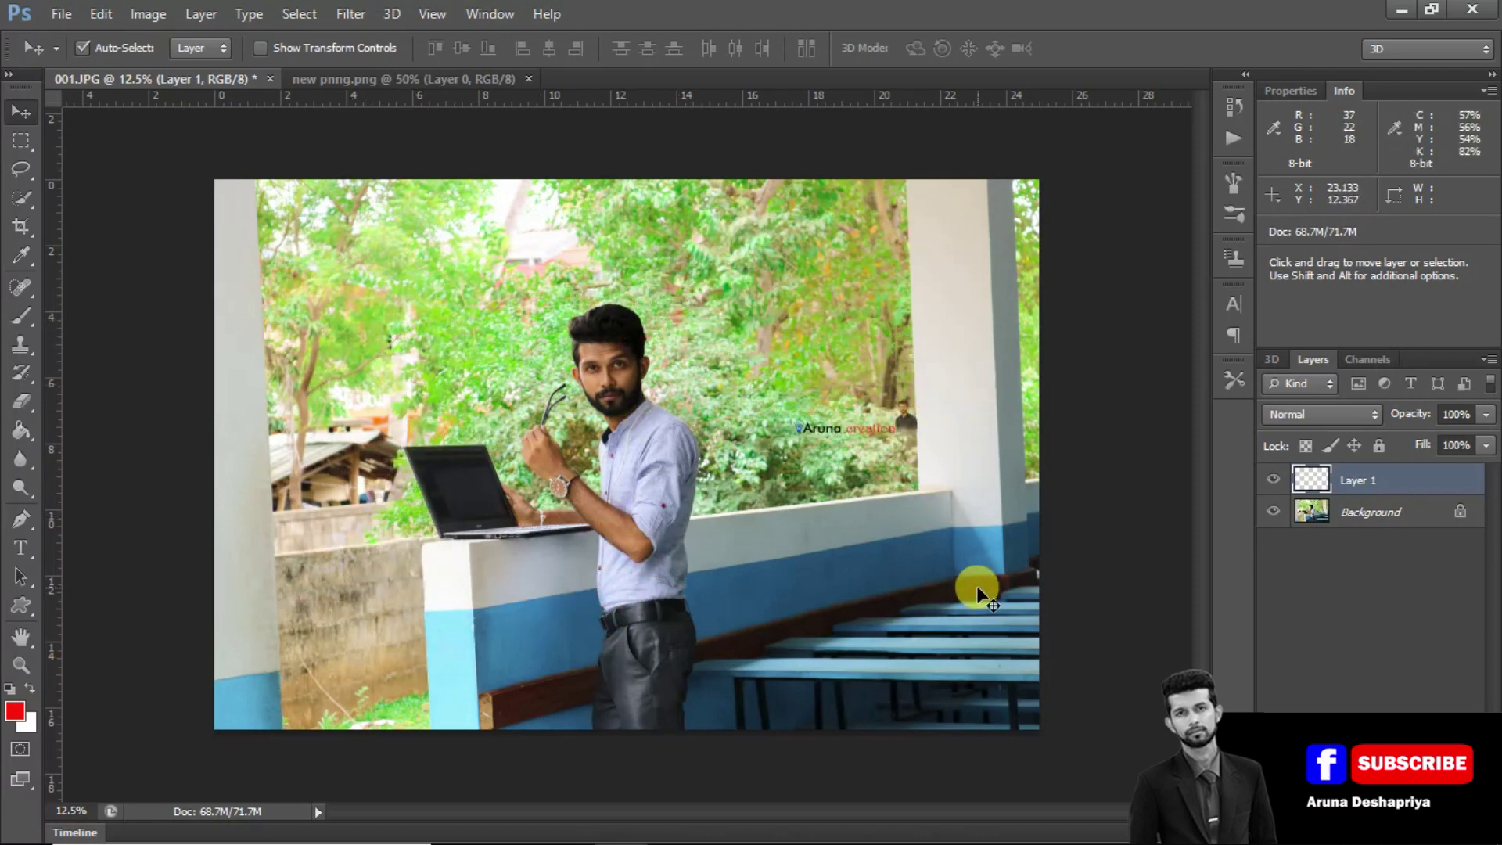
Scale the logo proportionally to about 231%, move it up so its portrait overlaps the right pillar, and apply the transformation.
key("ctrl+plus")
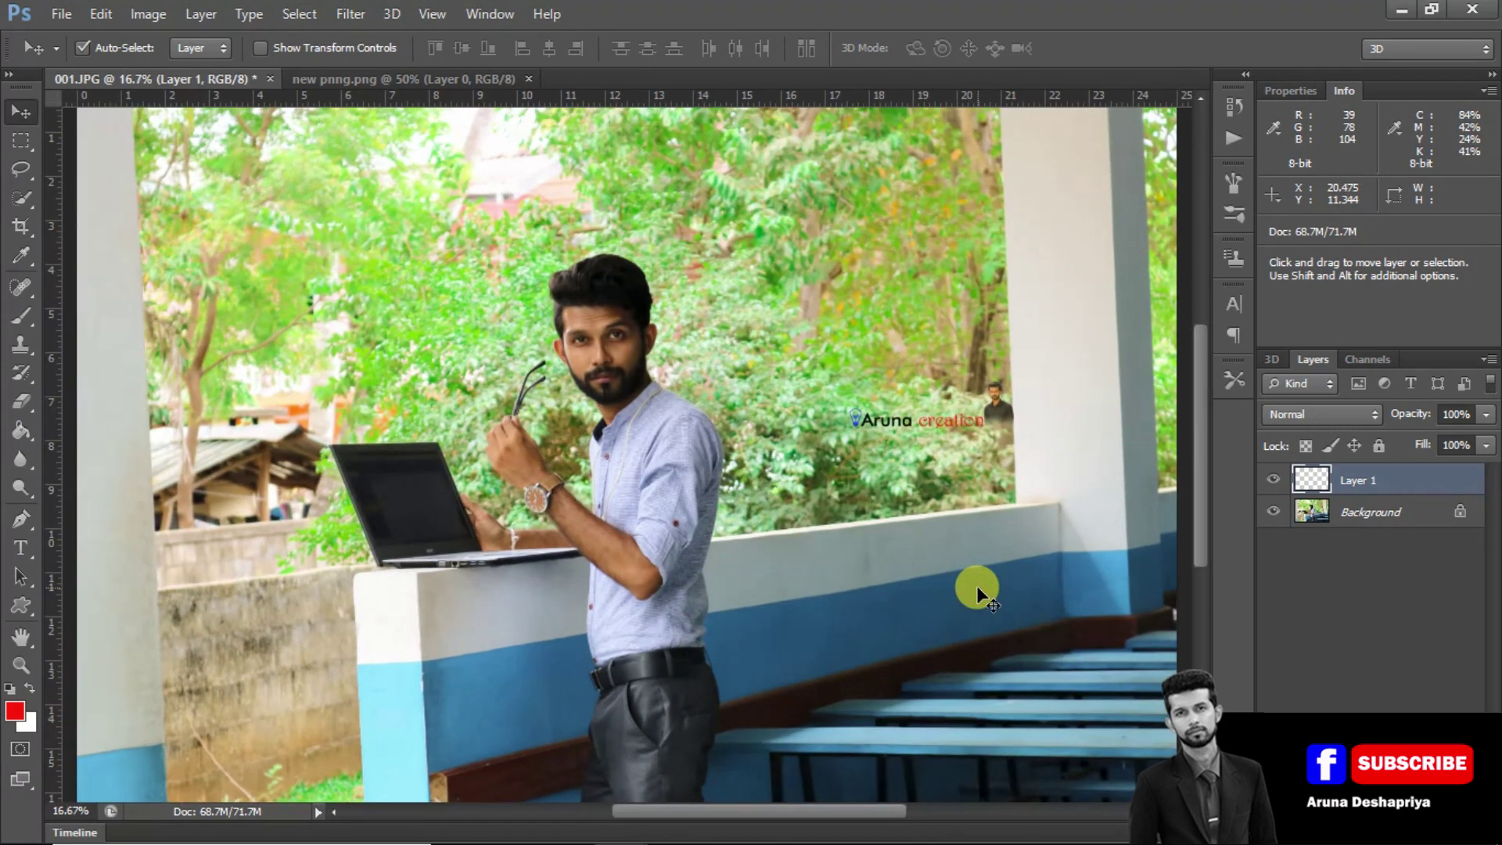
key("ctrl+t")
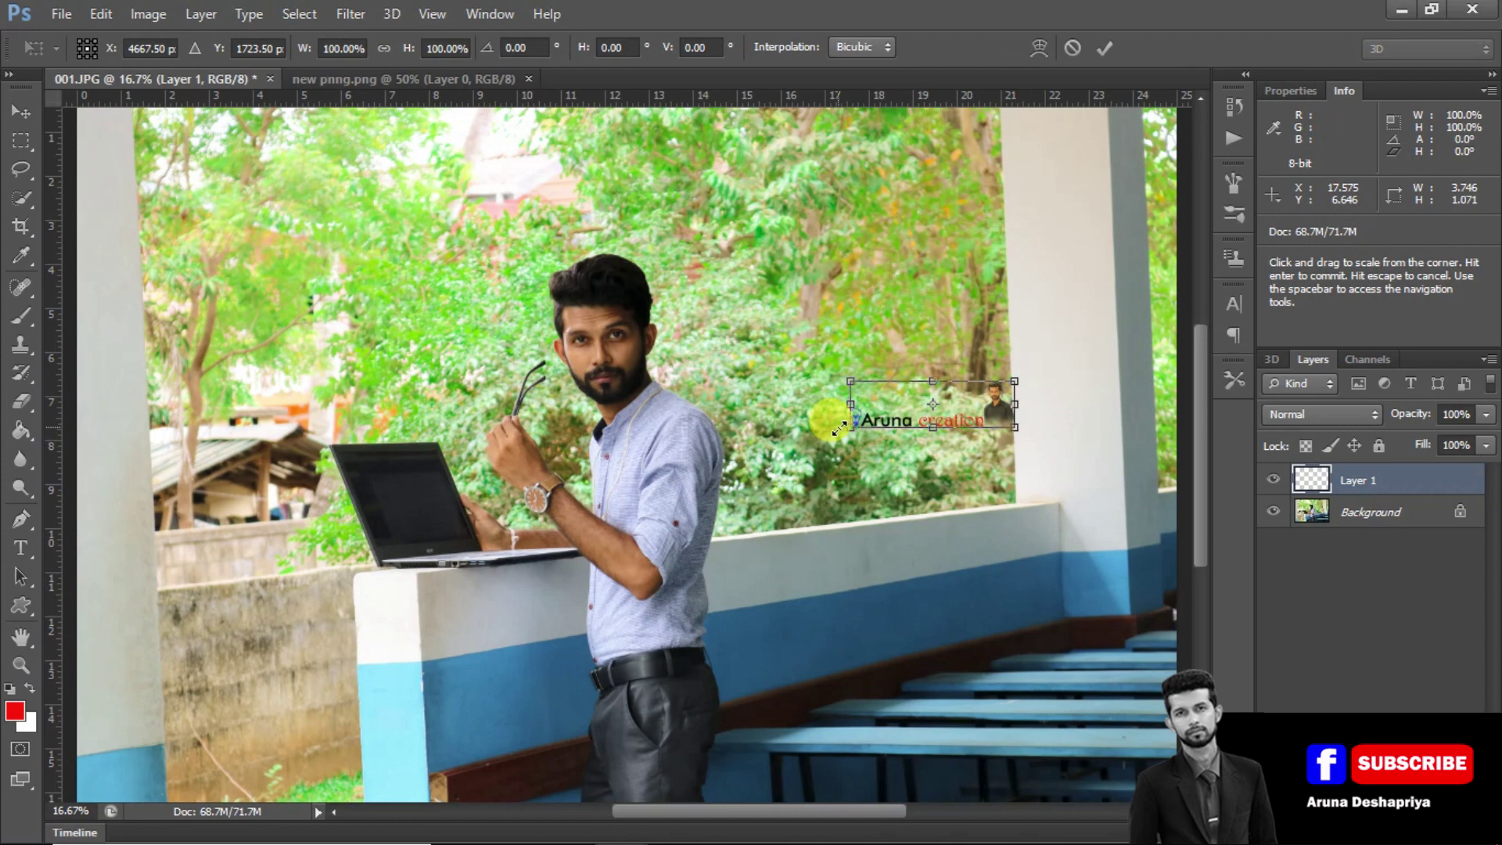
left_click_drag(840, 428, 634, 489)
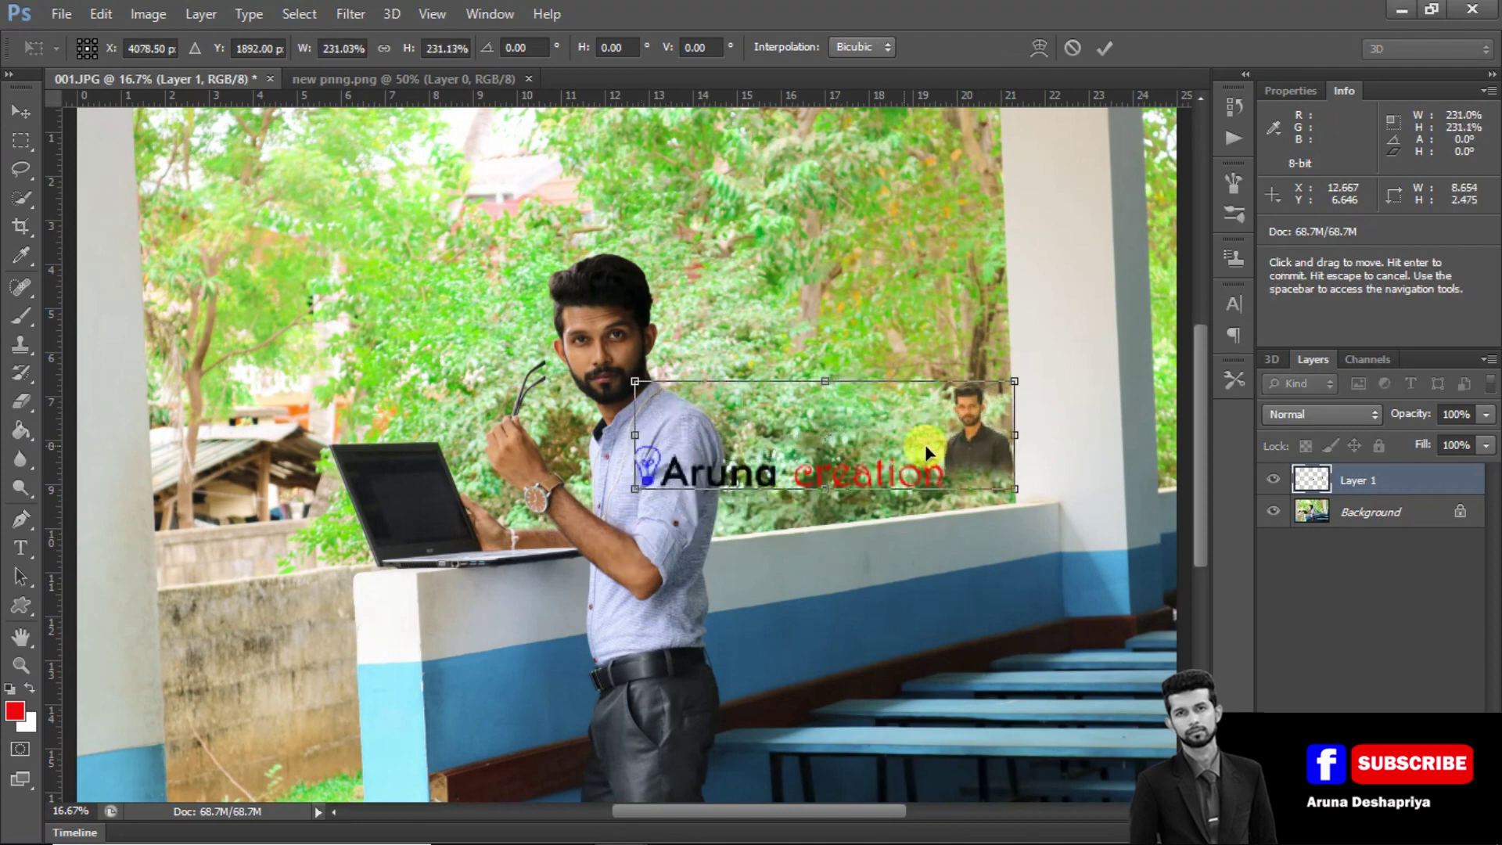
left_click_drag(926, 452, 1014, 297)
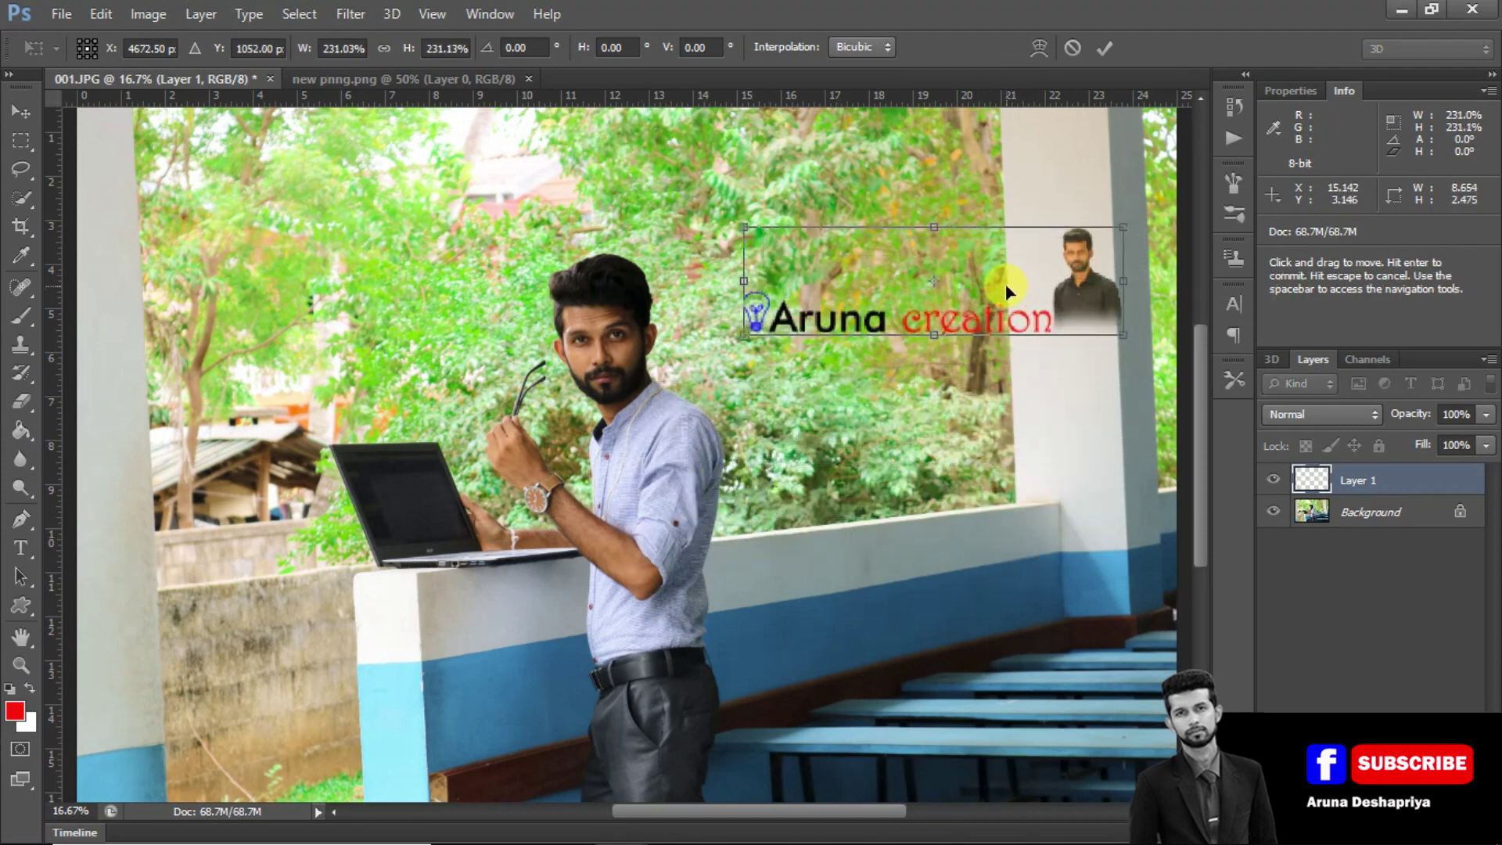
left_click(18, 112)
left_click(703, 338)
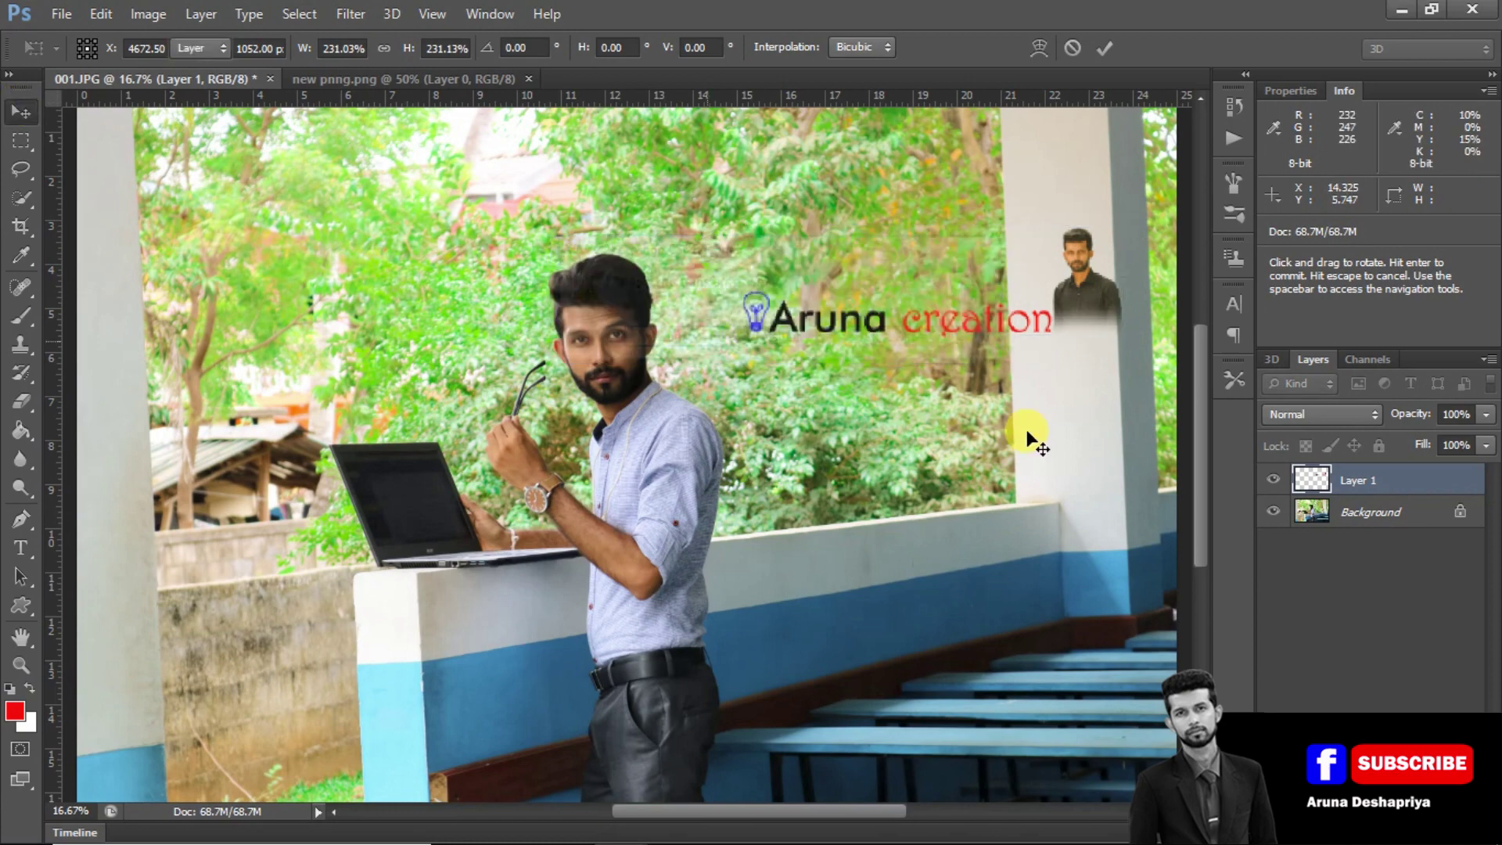
Try the enlarged logo in the upper-left part of the photo, over the trees above the laptop.
left_click_drag(1086, 324, 515, 288)
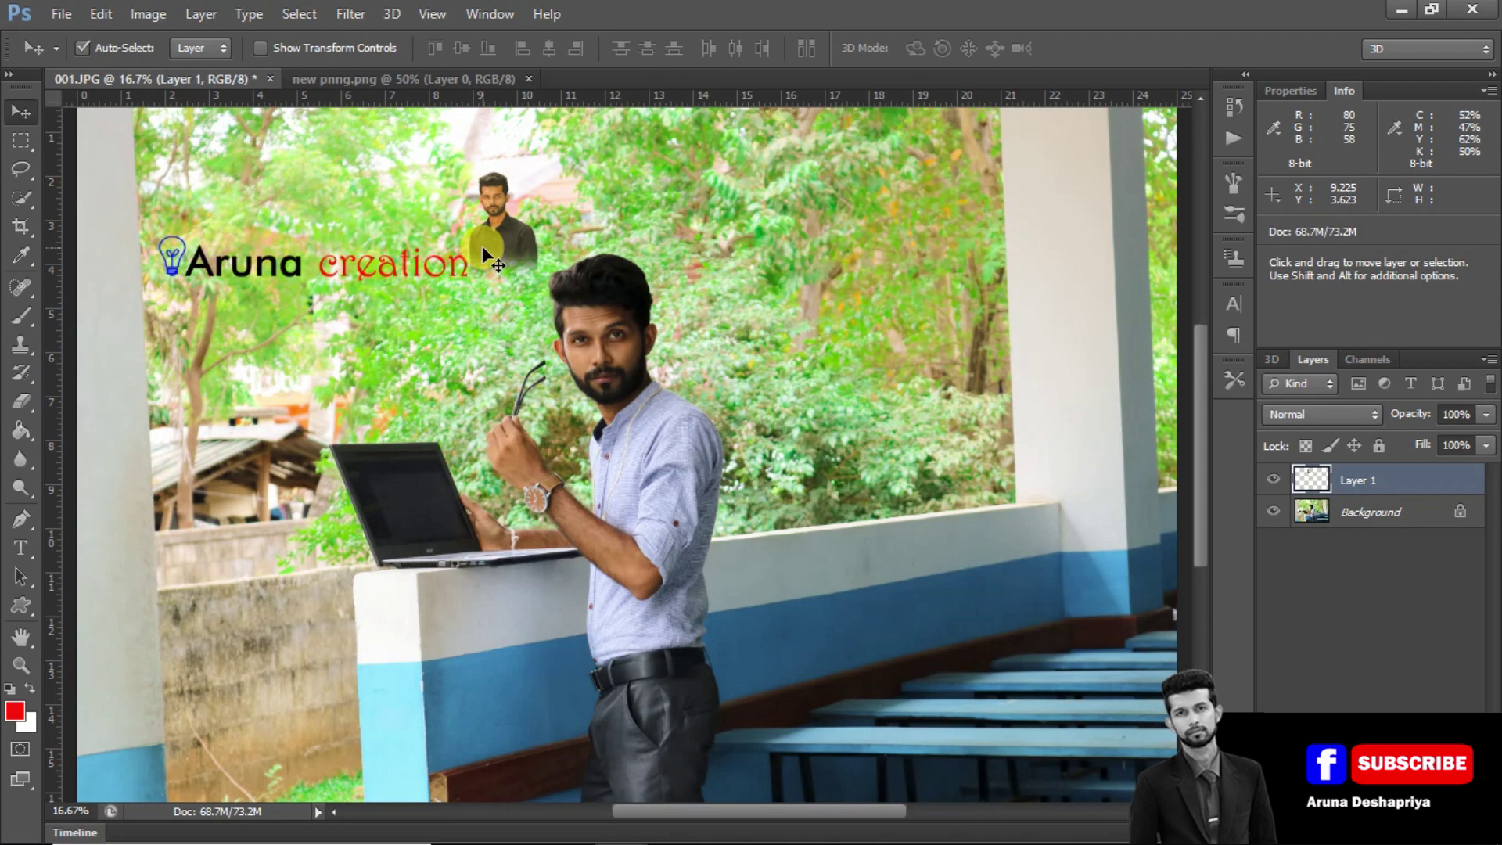
key("ctrl+z")
key("ctrl+minus")
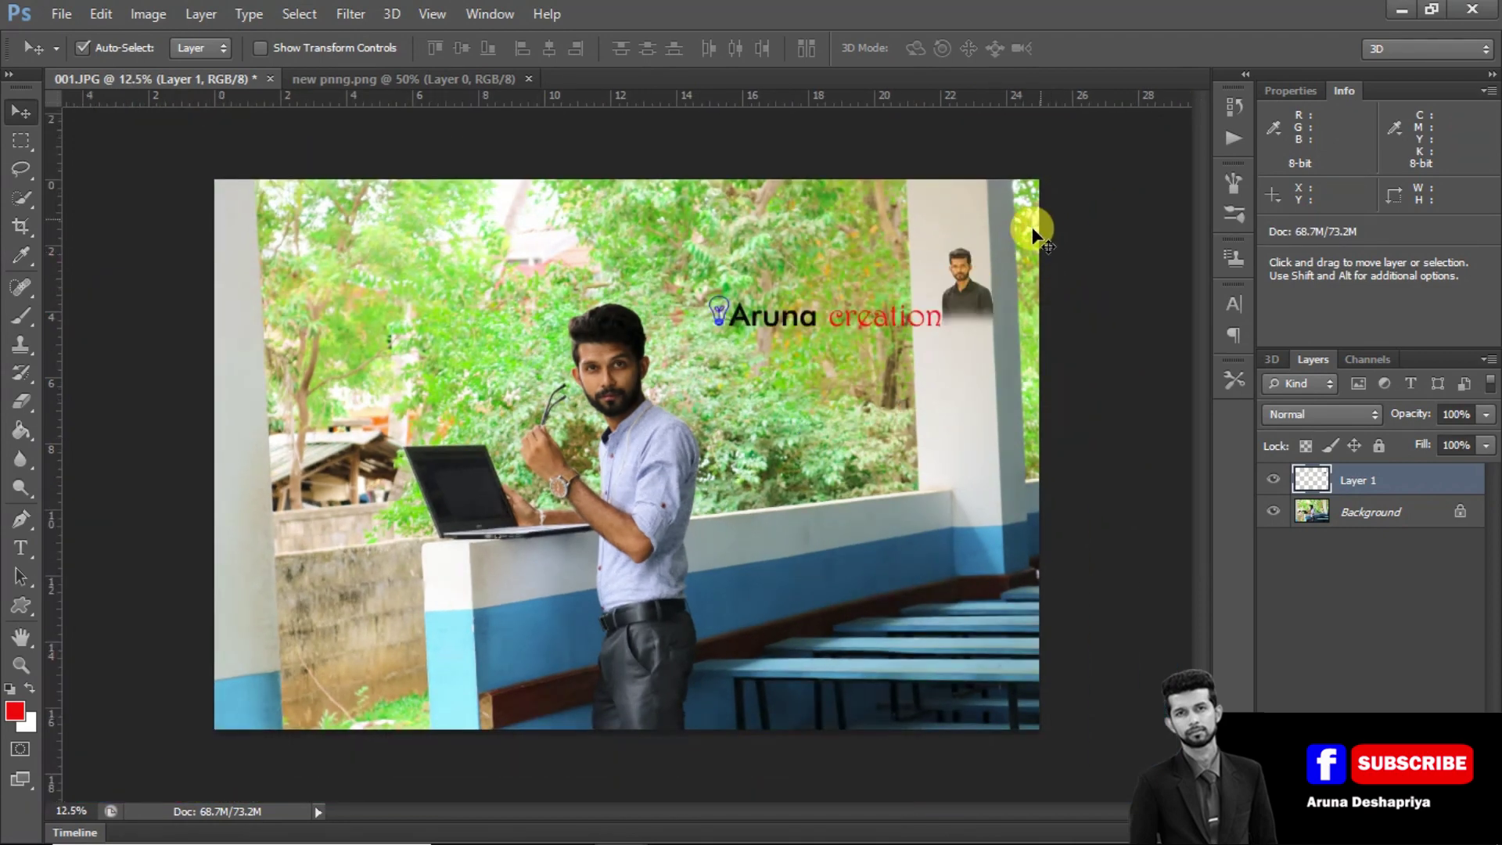
left_click_drag(955, 302, 523, 287)
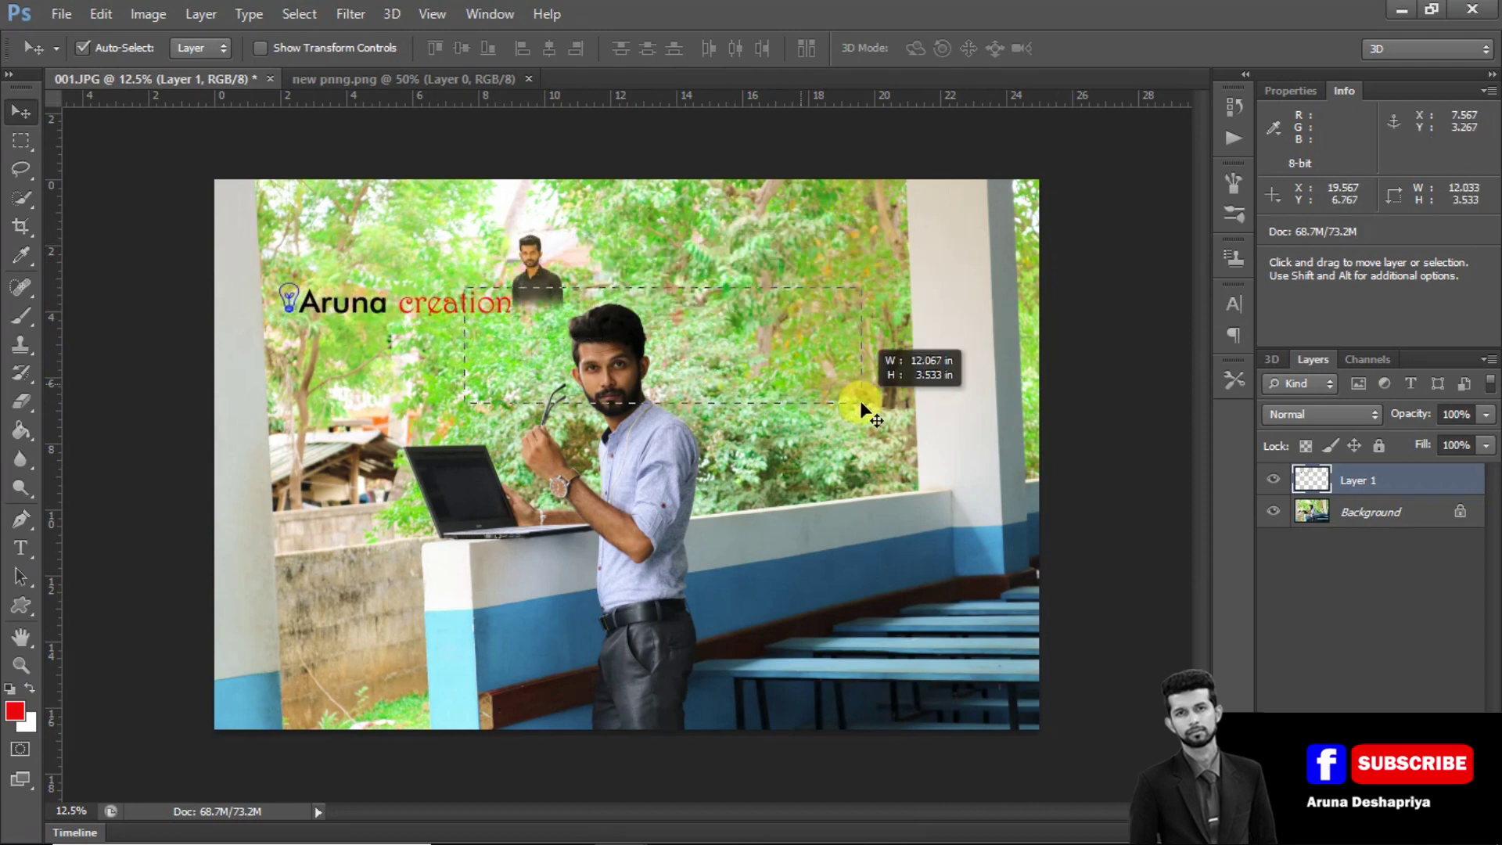
left_click_drag(384, 309, 830, 500)
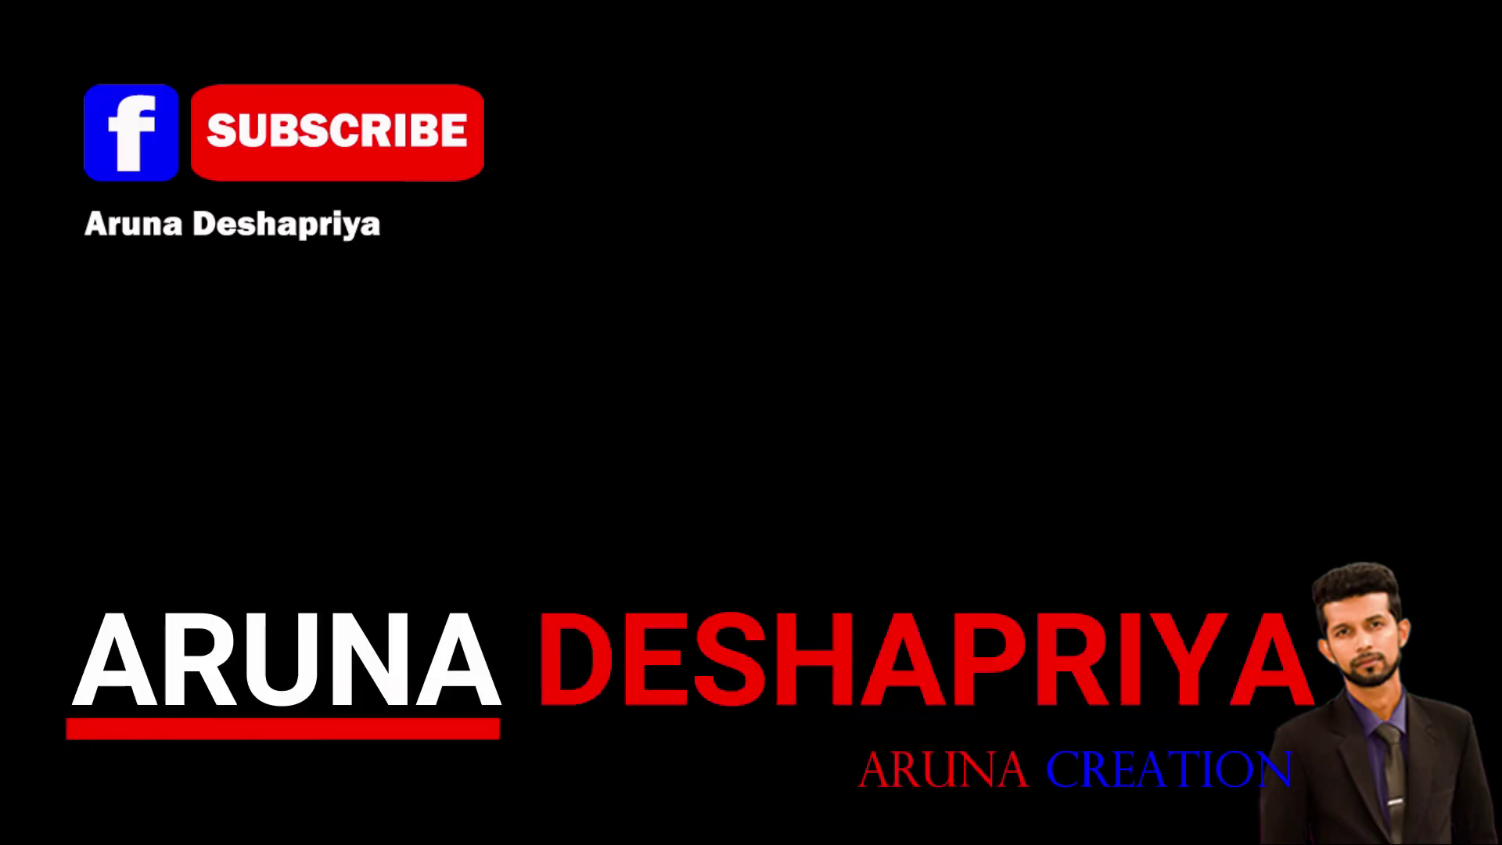